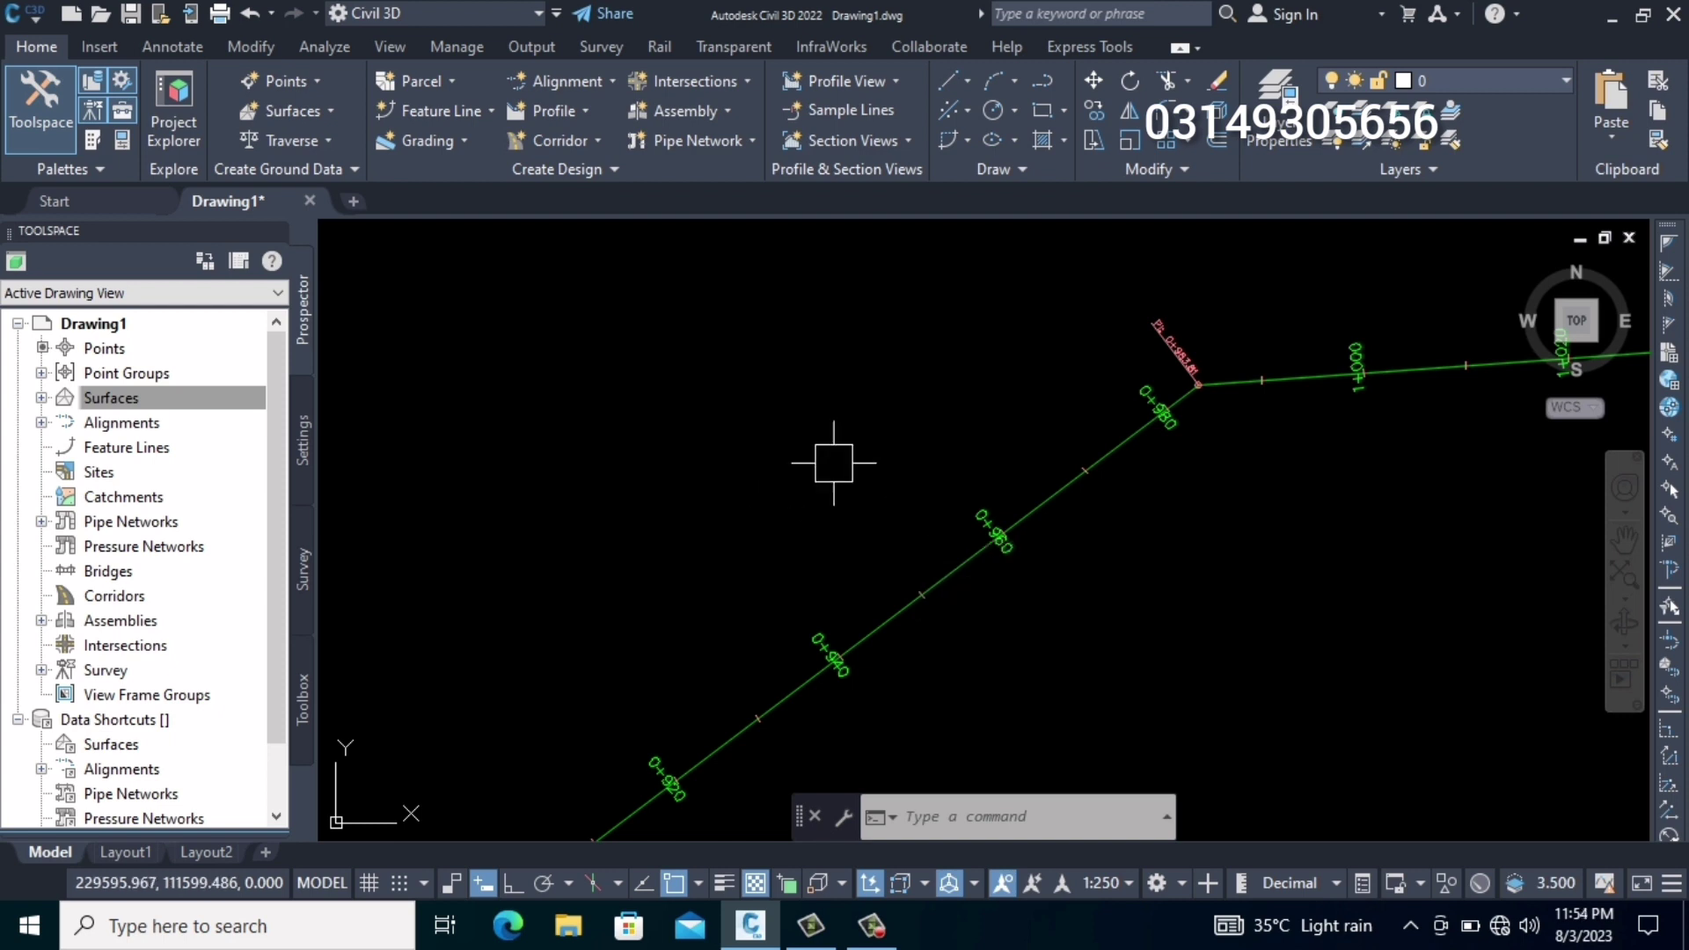
# Open the geometry layout tools for Alignment 3 and move their window clear of the contextual tools
pyautogui.moveTo(829, 460); pyautogui.dragTo(803, 434, button='middle')
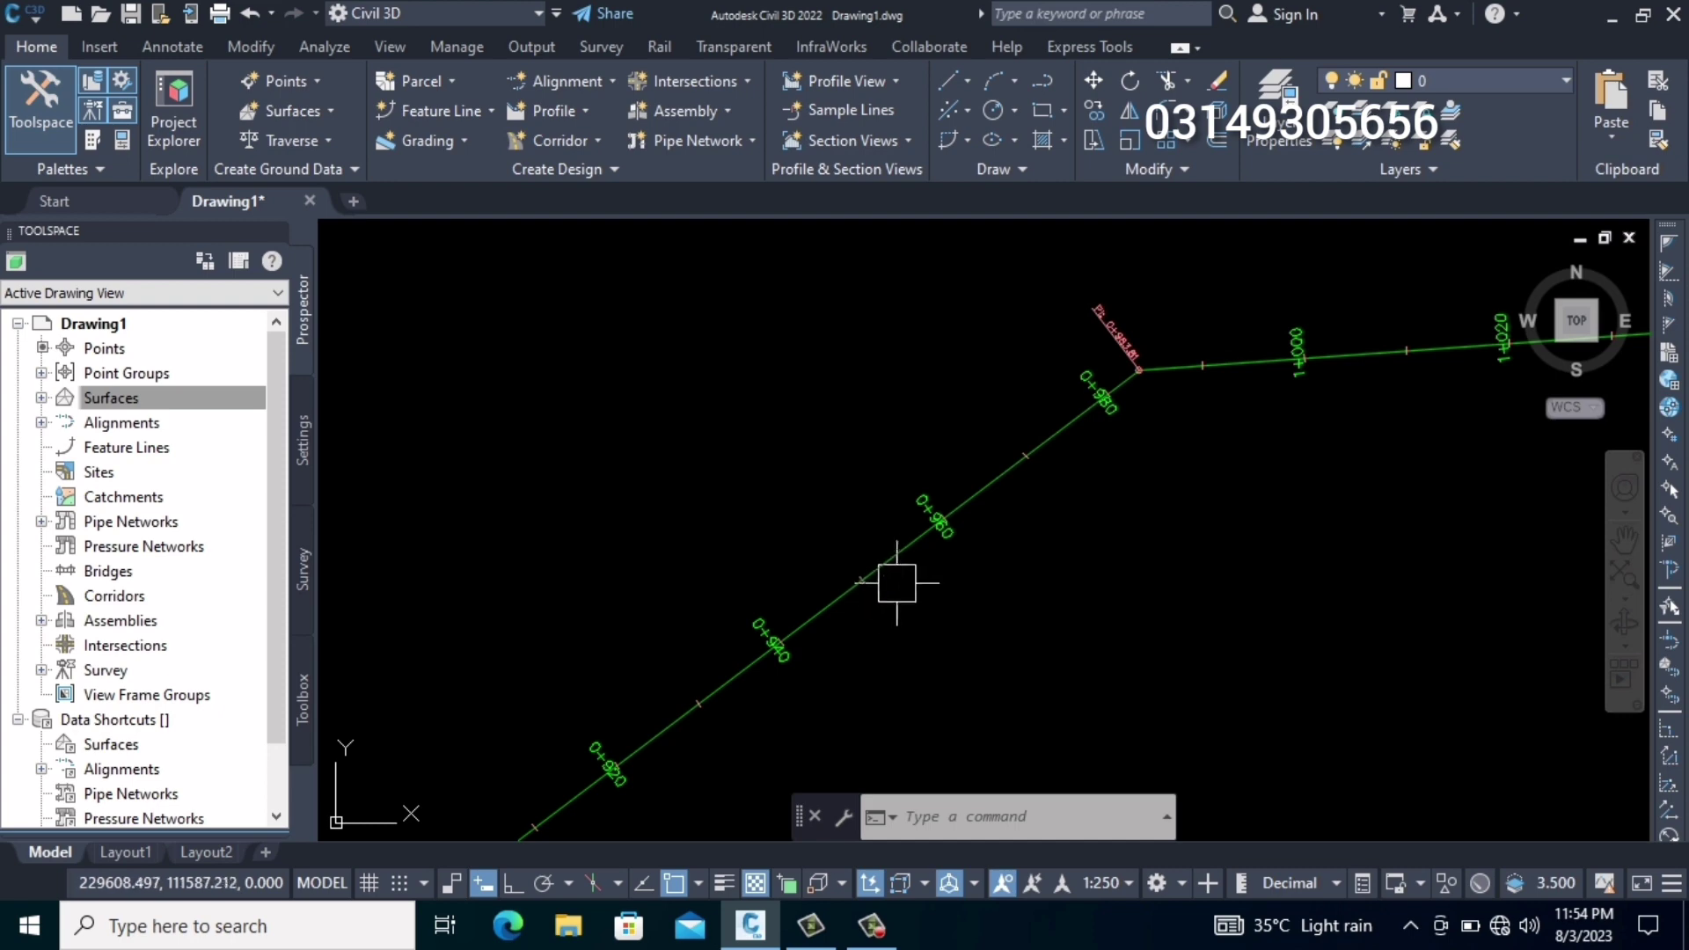
pyautogui.click(904, 554)
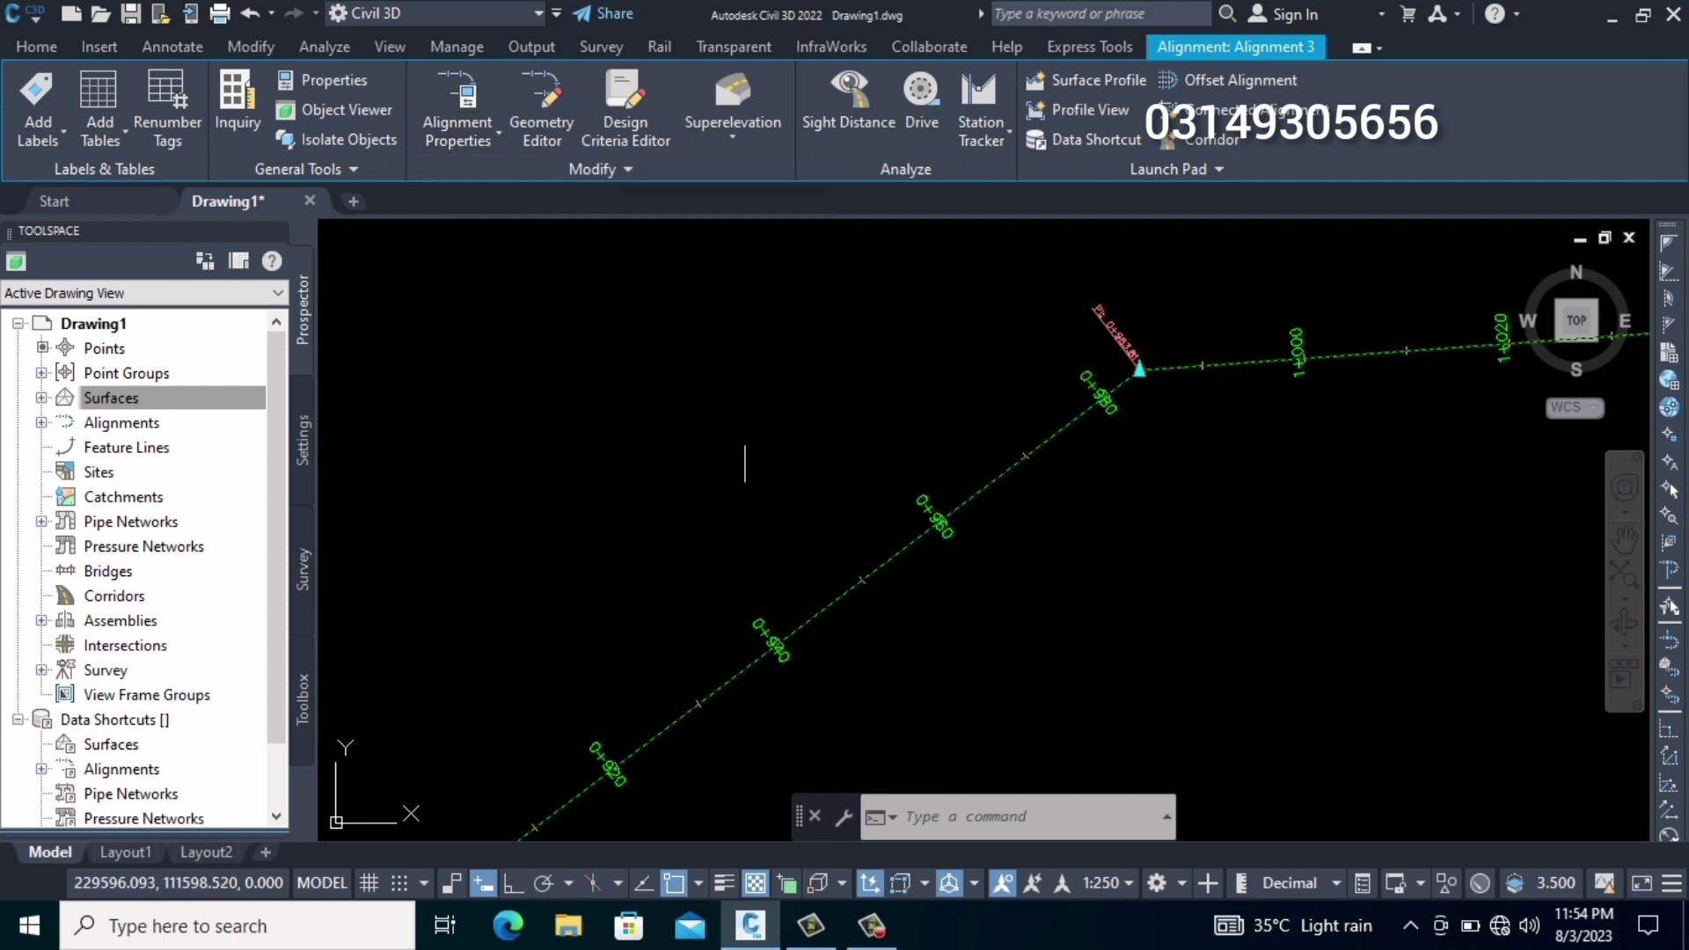
pyautogui.click(539, 105)
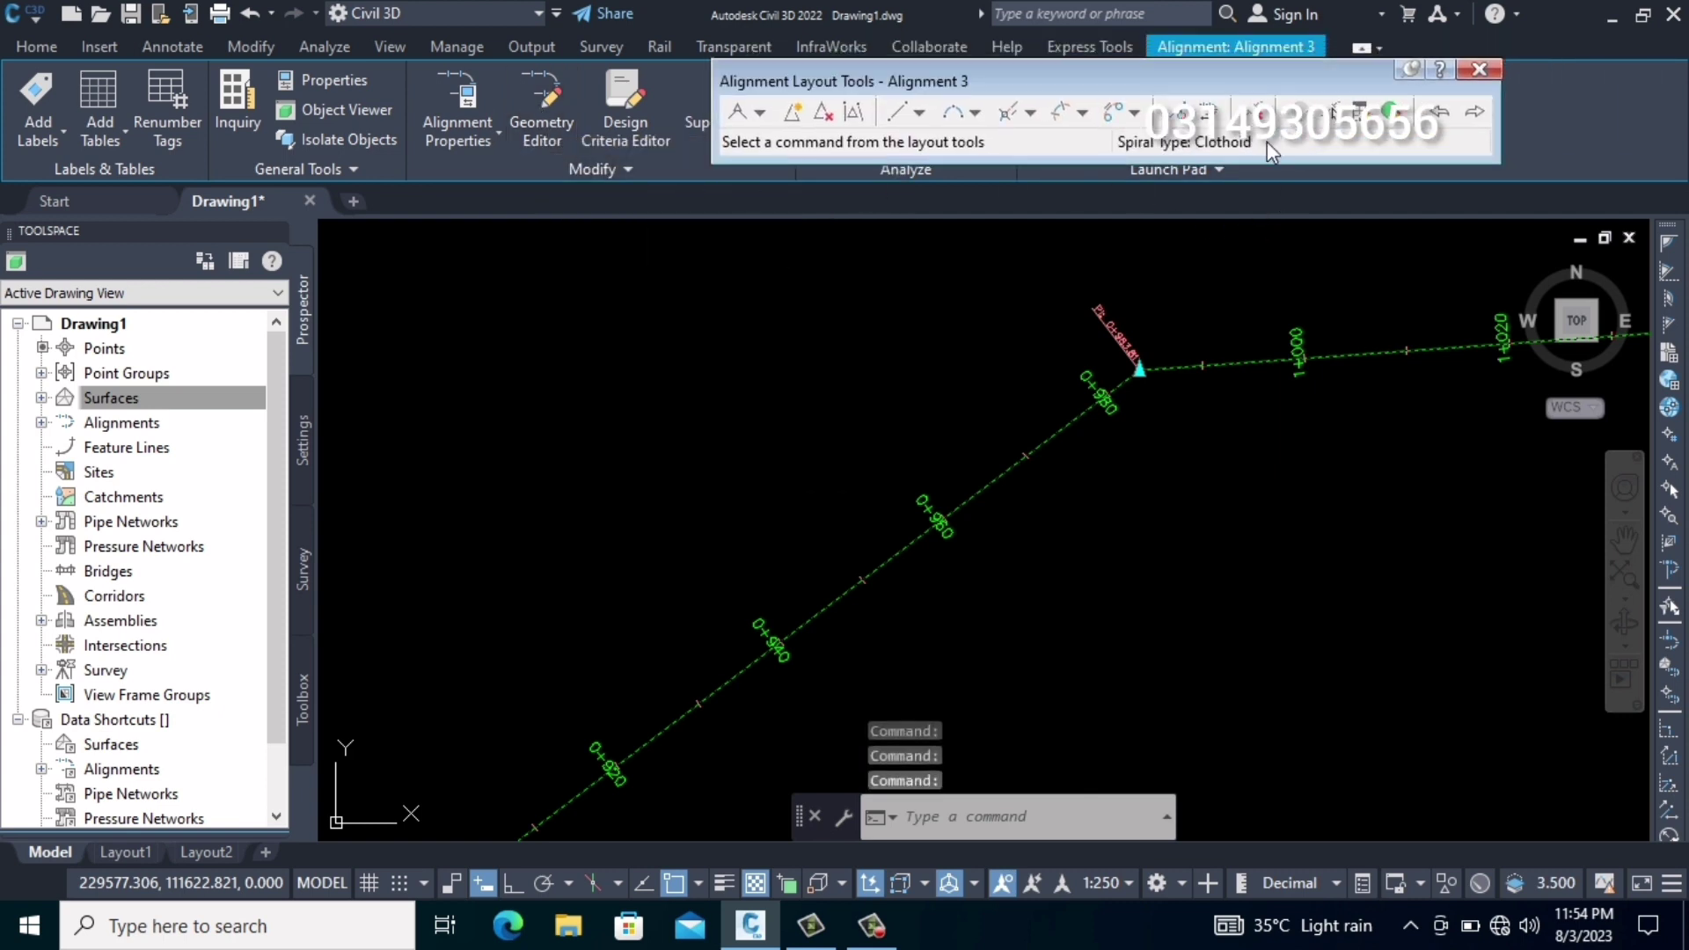
pyautogui.click(1134, 113)
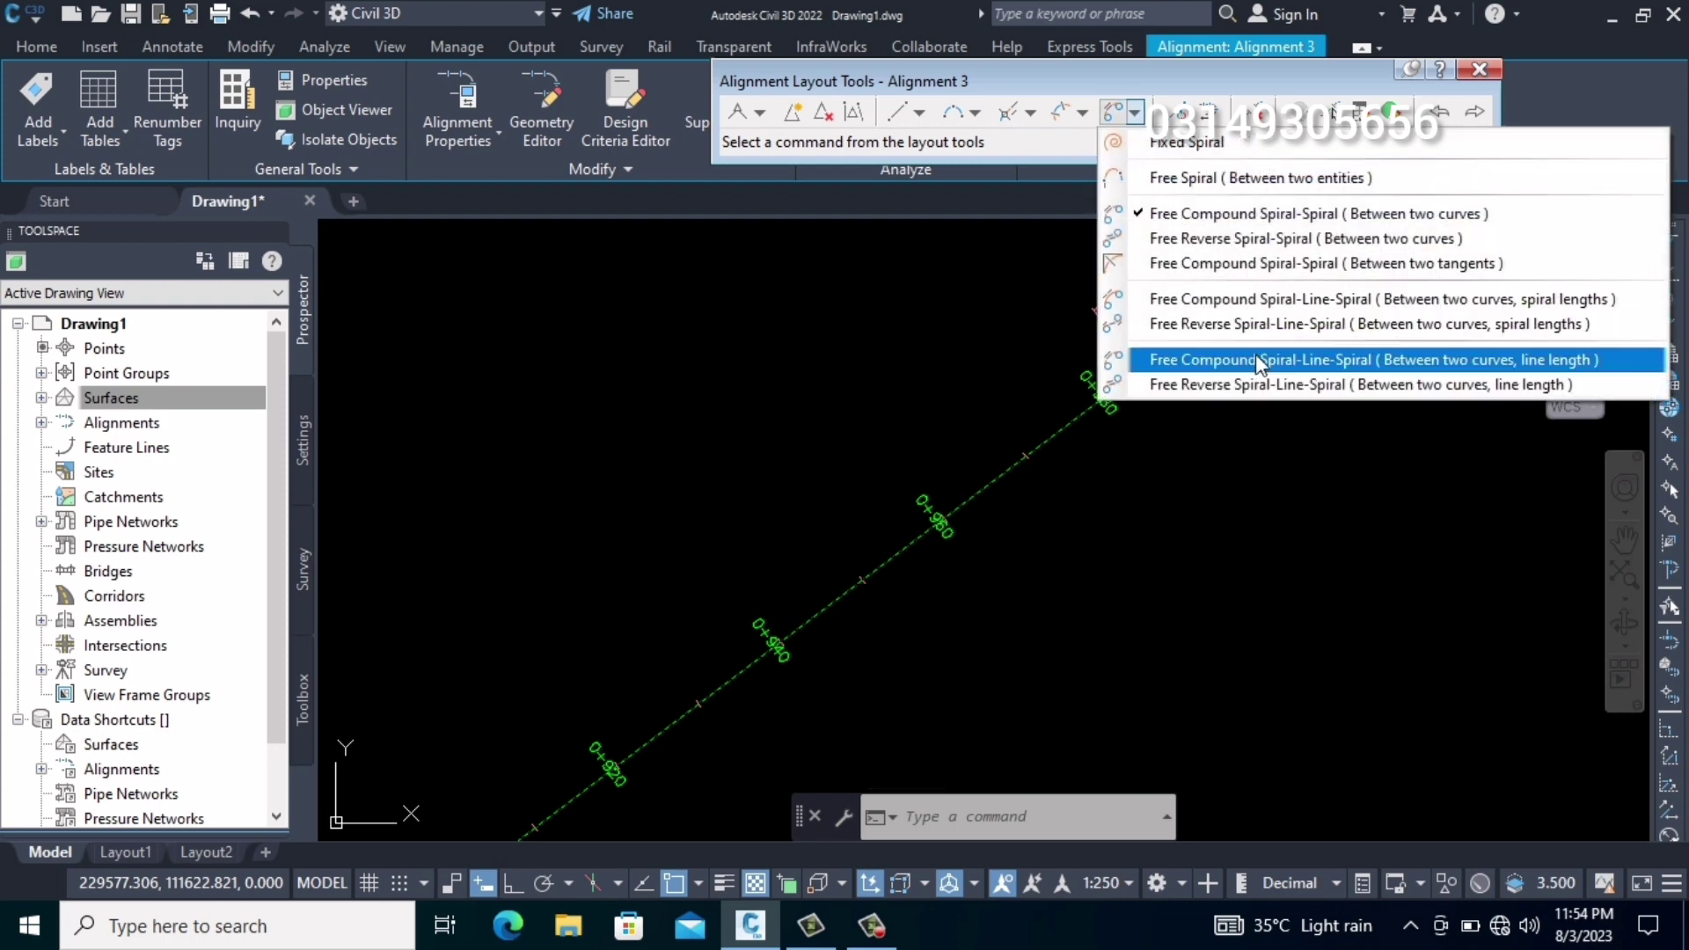
pyautogui.click(1198, 139)
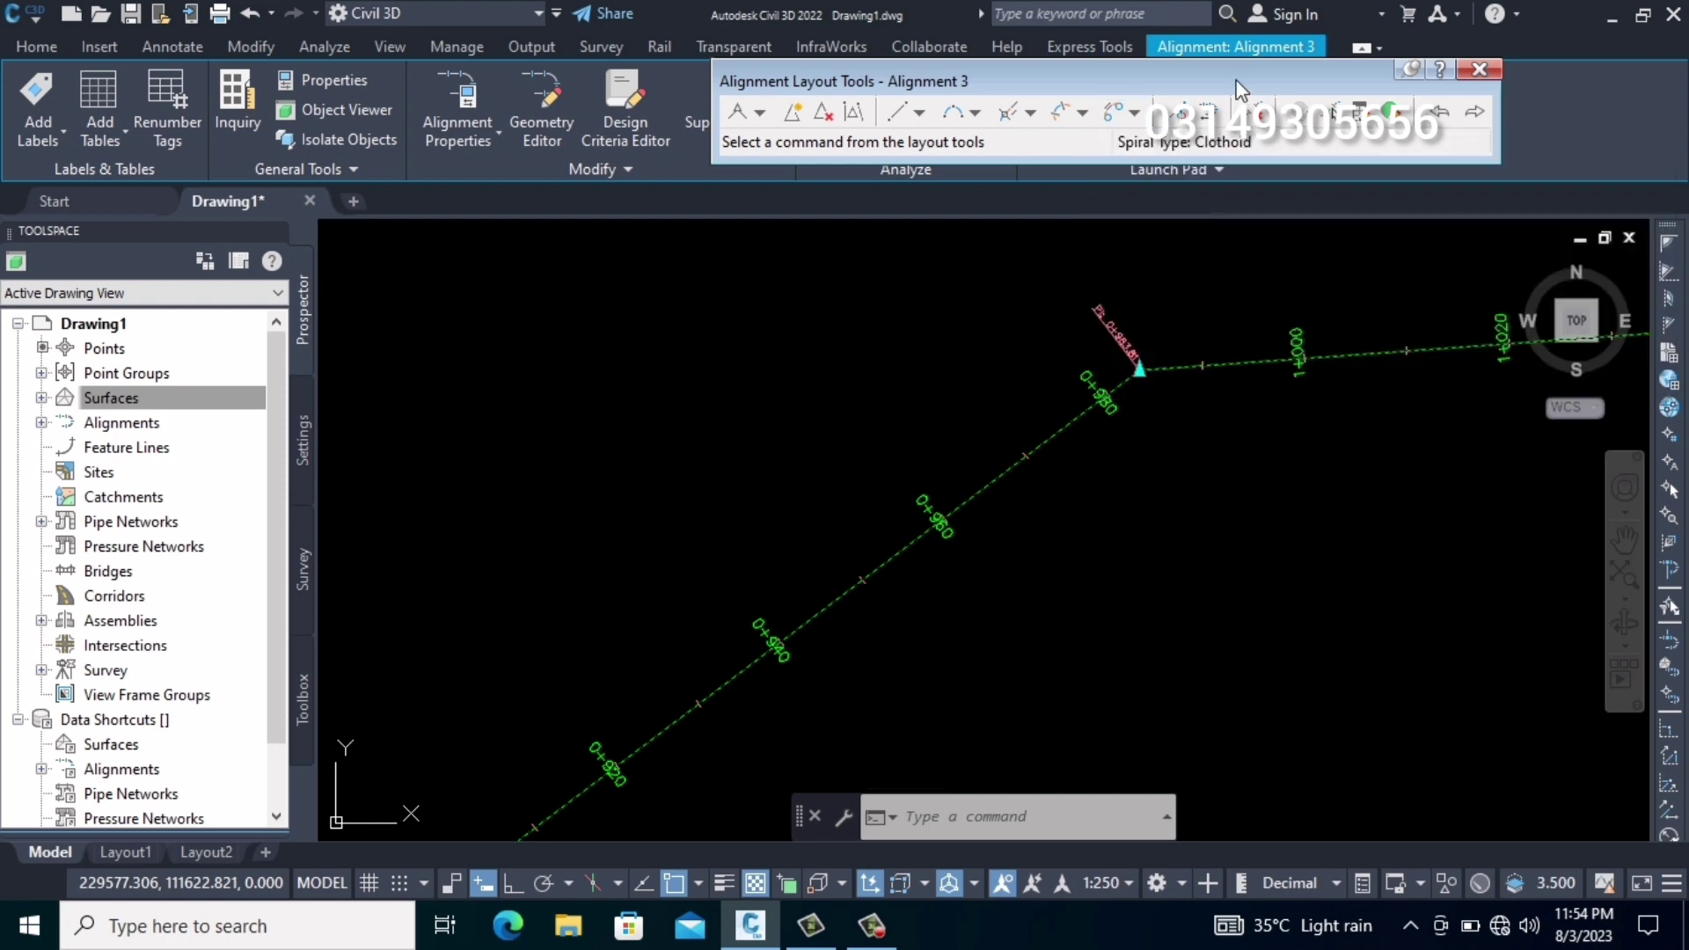
pyautogui.moveTo(1116, 164); pyautogui.dragTo(747, 154)
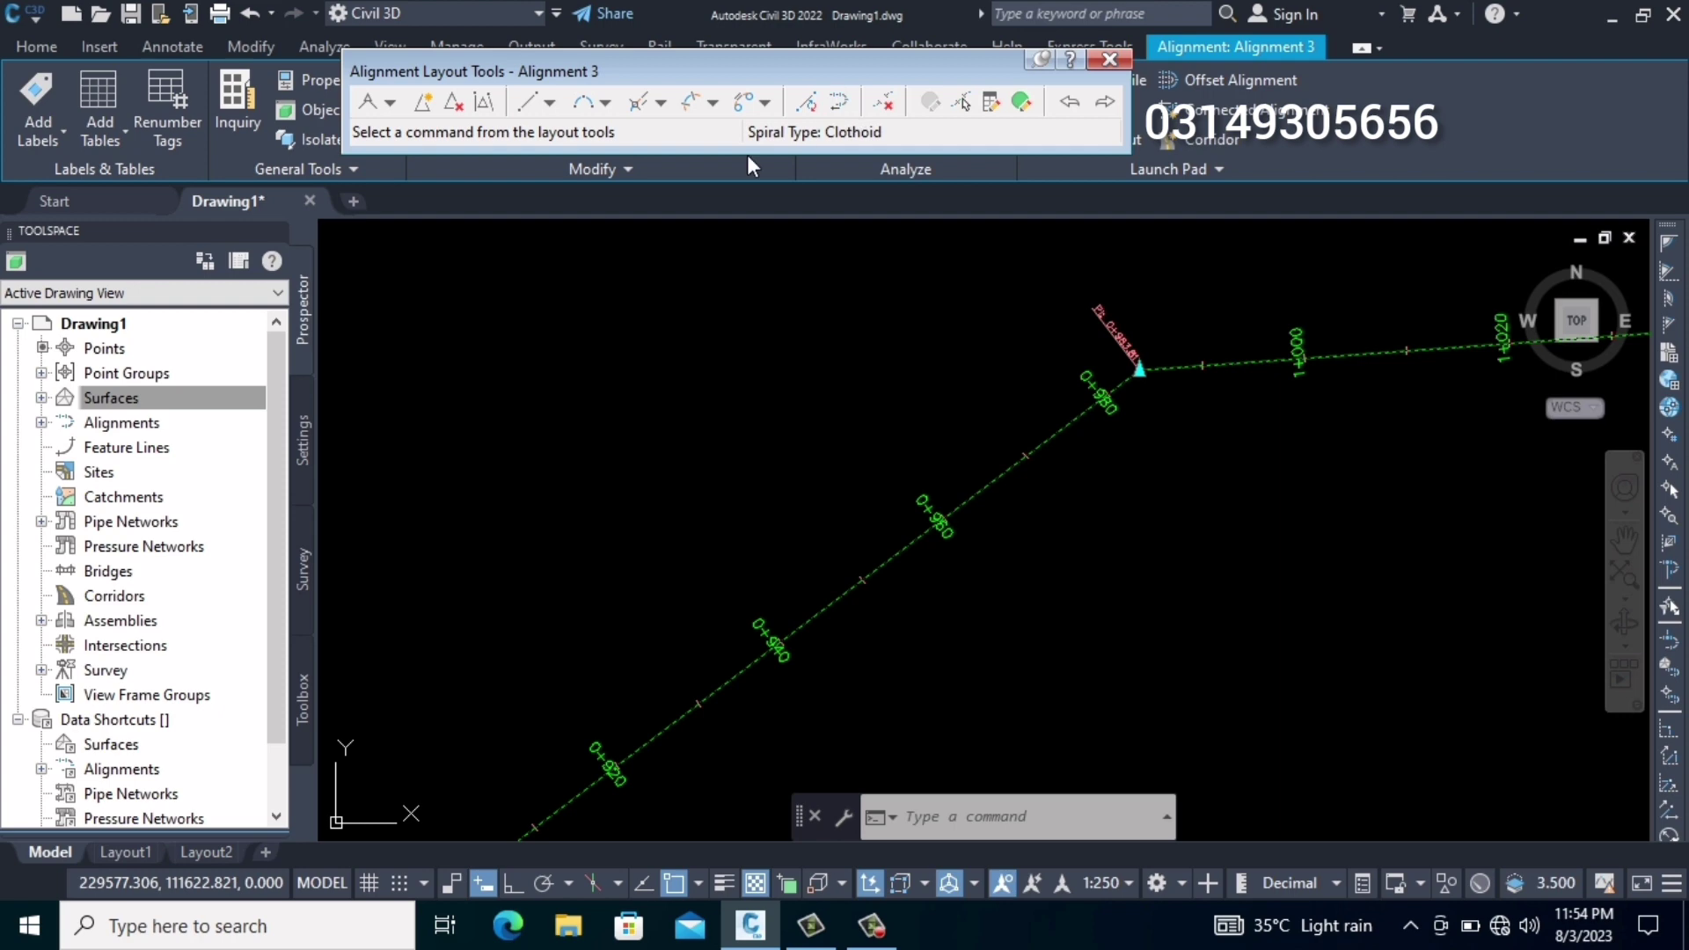
# Add a free compound spiral-spiral between the two tangents near station 0+980, with 200 m spiral in and out lengths and a solution angle under 180
pyautogui.click(766, 104)
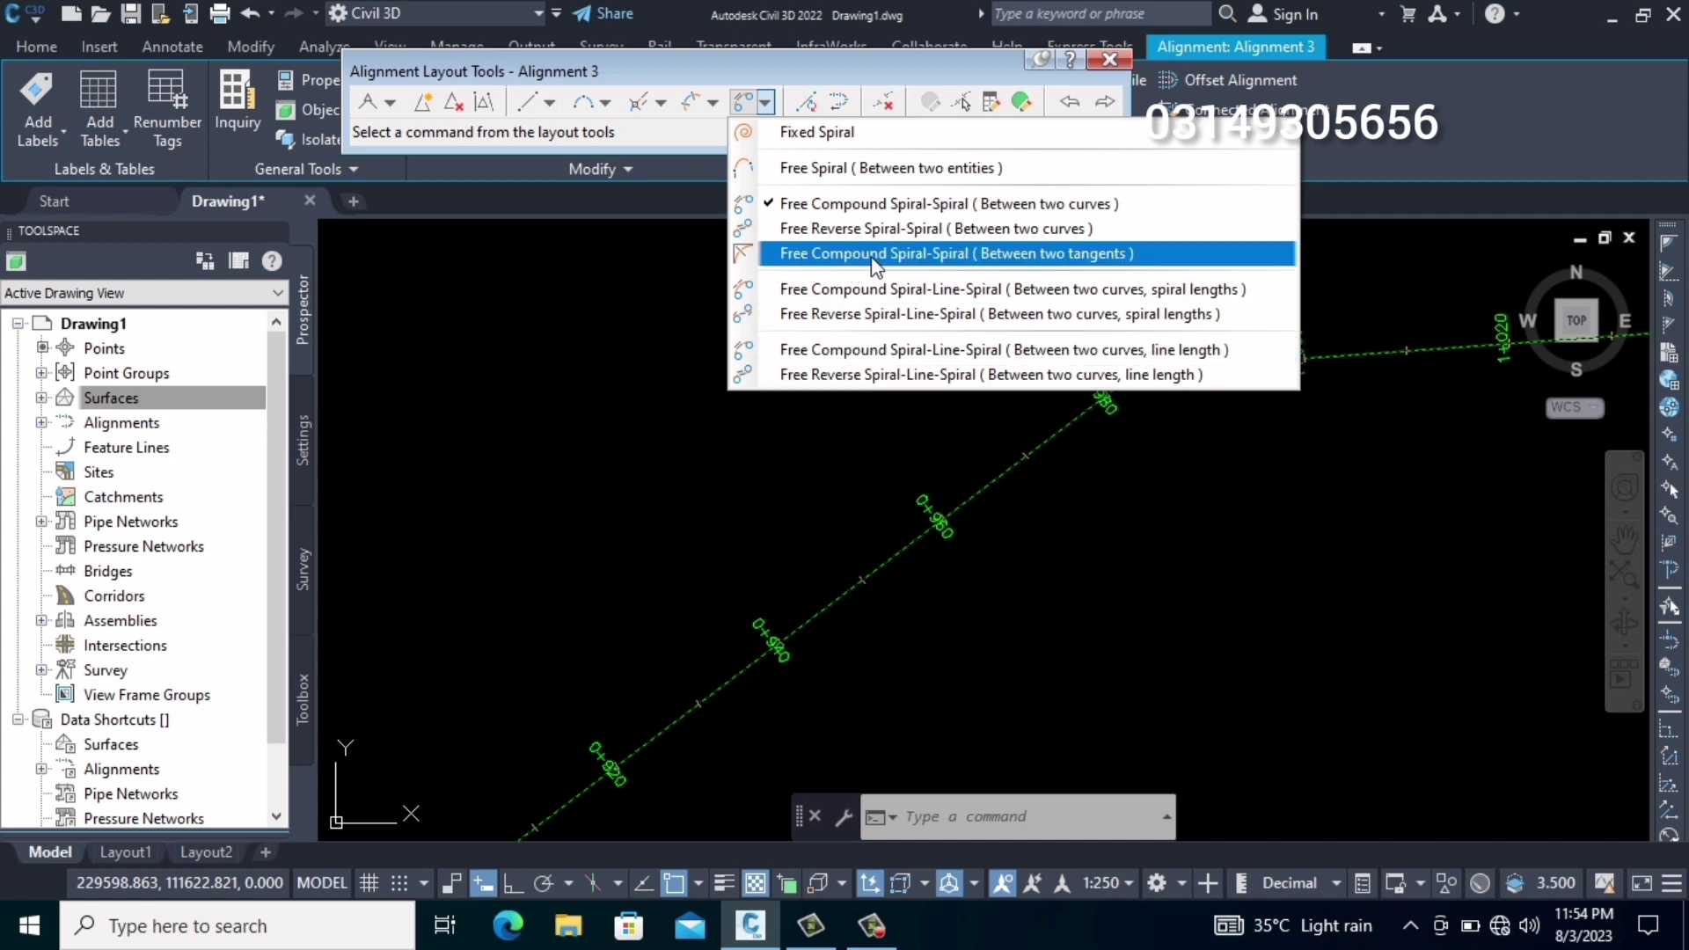
pyautogui.click(1031, 255)
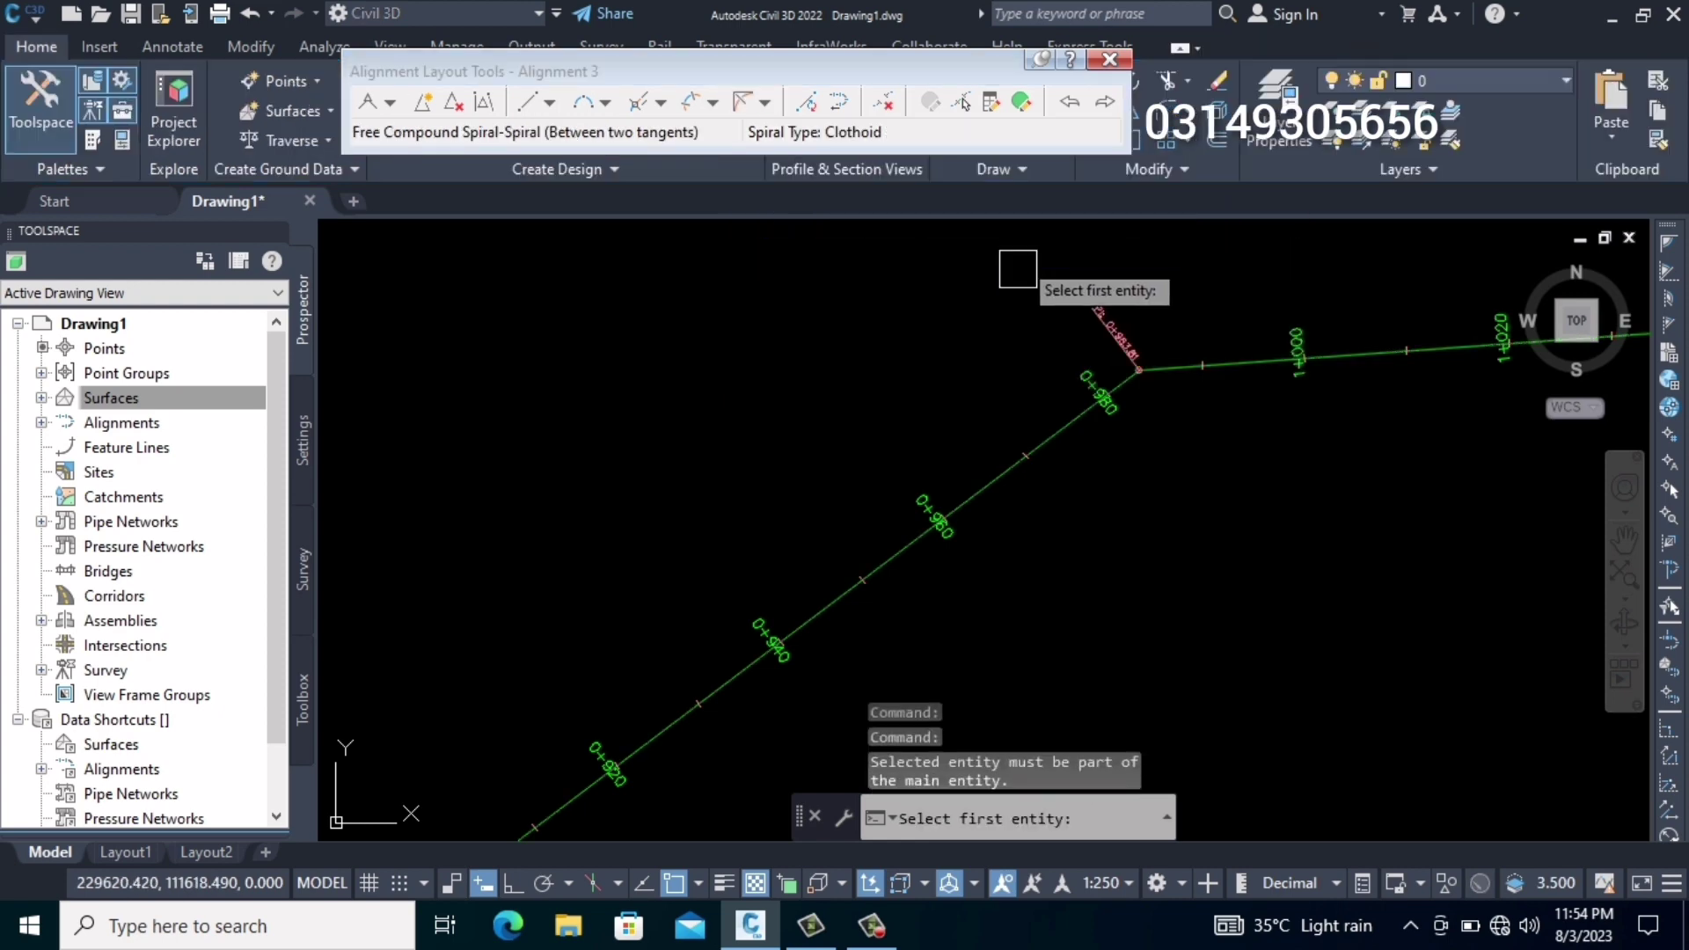
pyautogui.click(1060, 437)
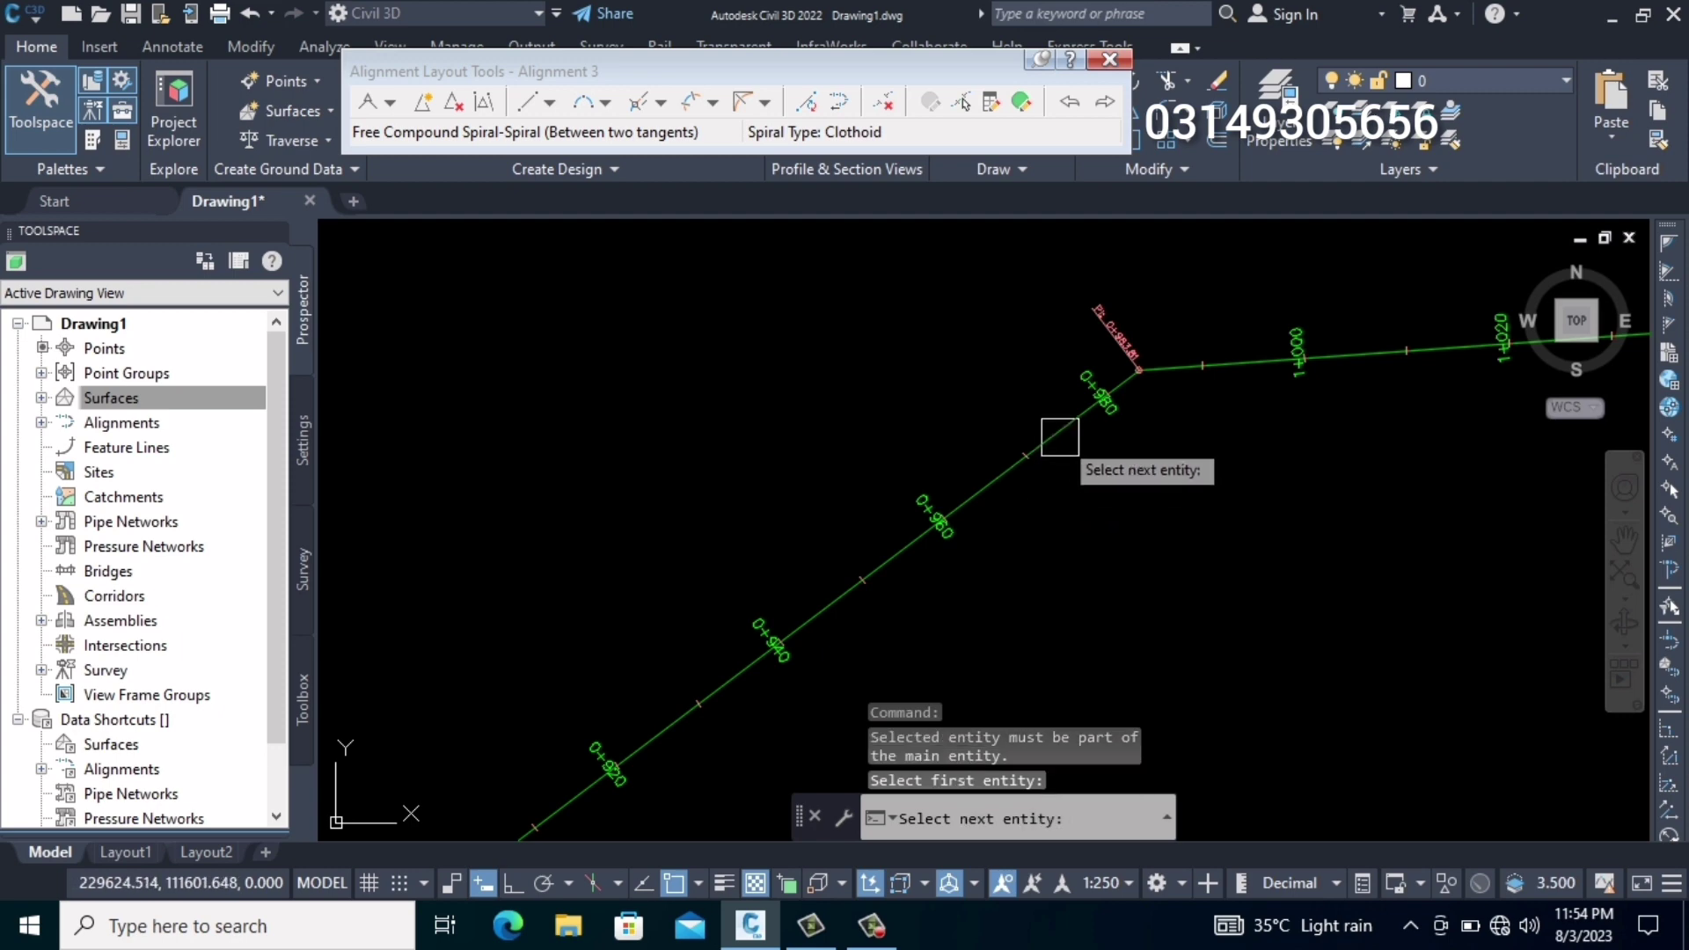
pyautogui.click(1251, 361)
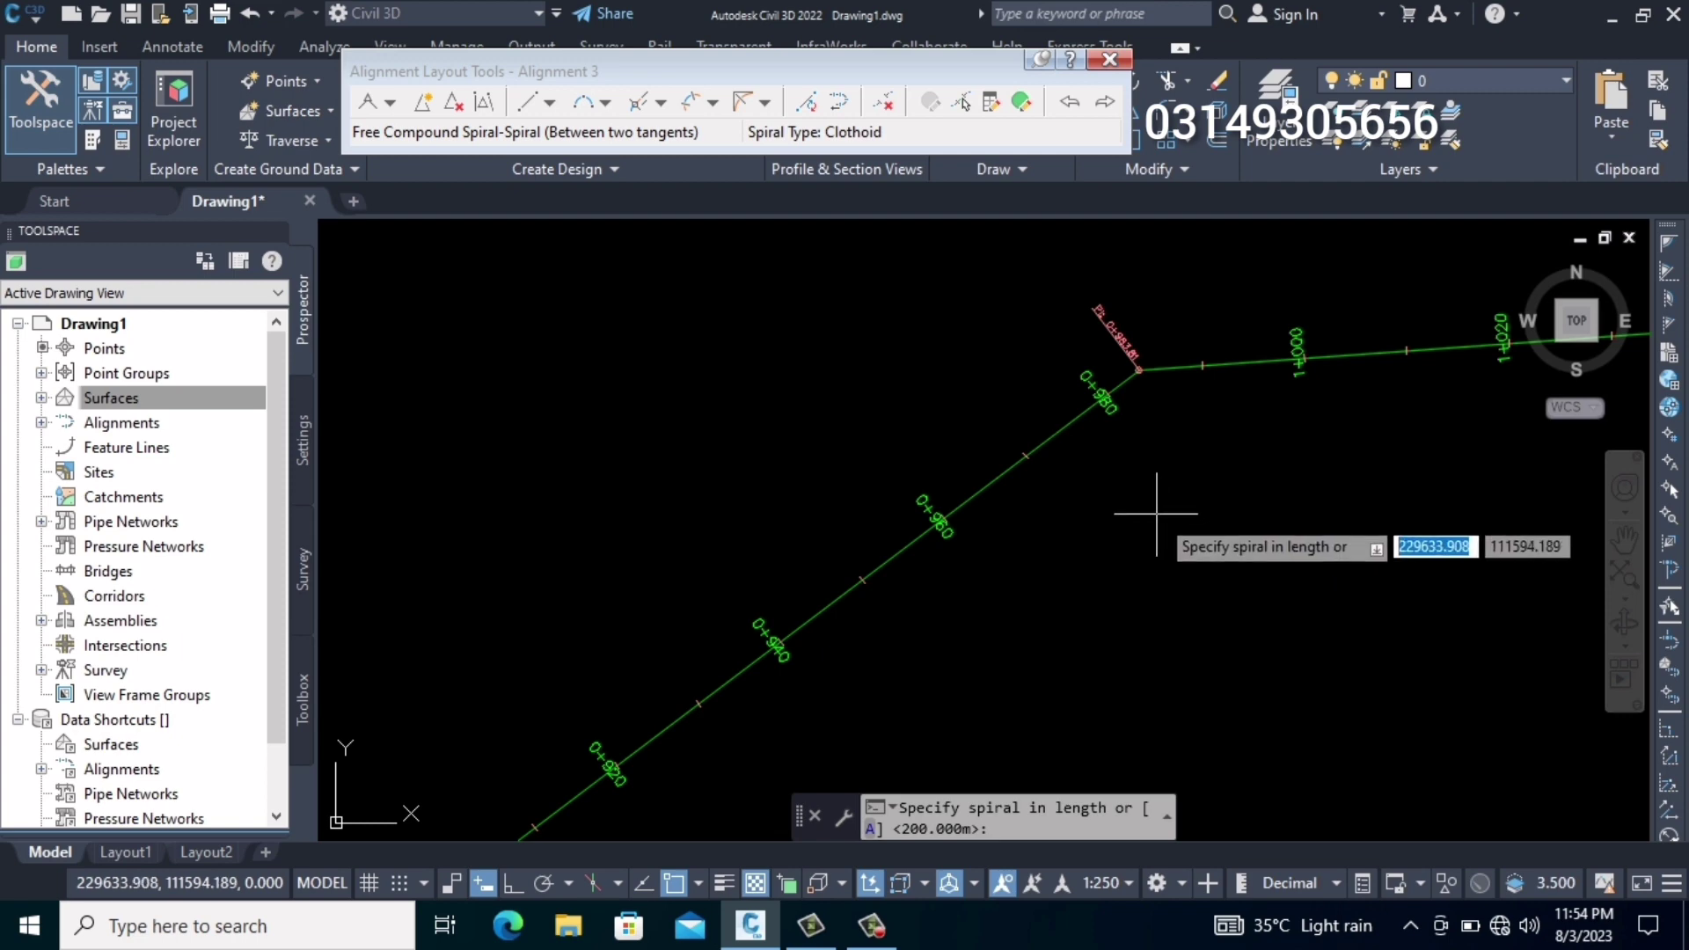
pyautogui.press('Return')
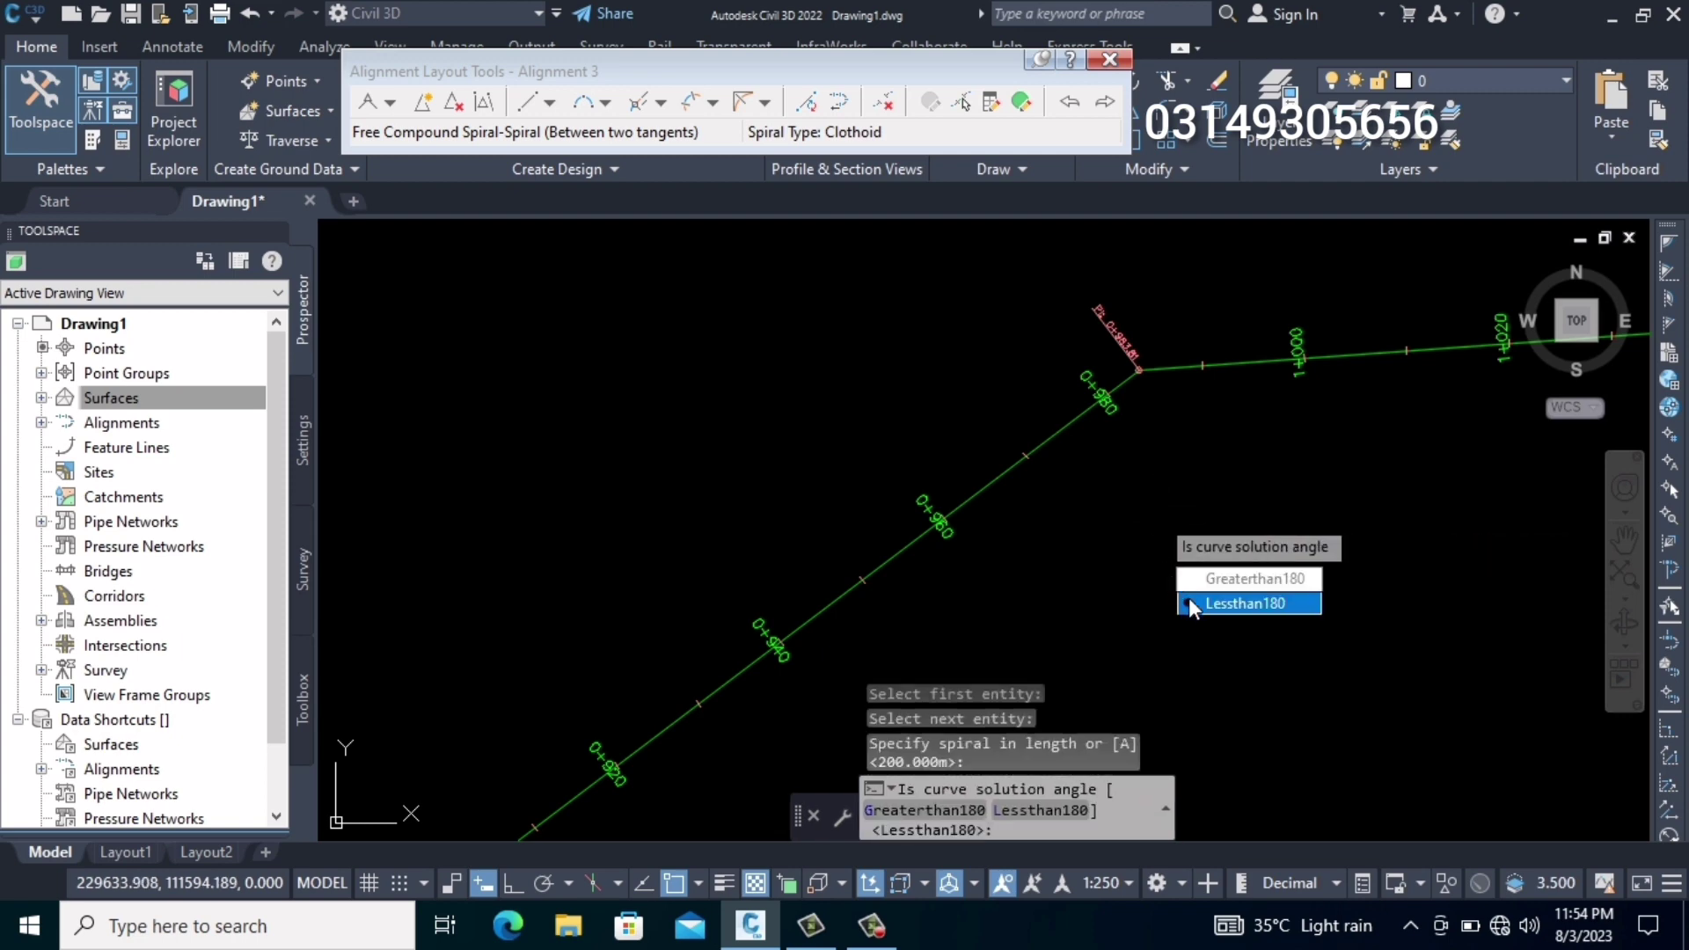
pyautogui.click(1261, 603)
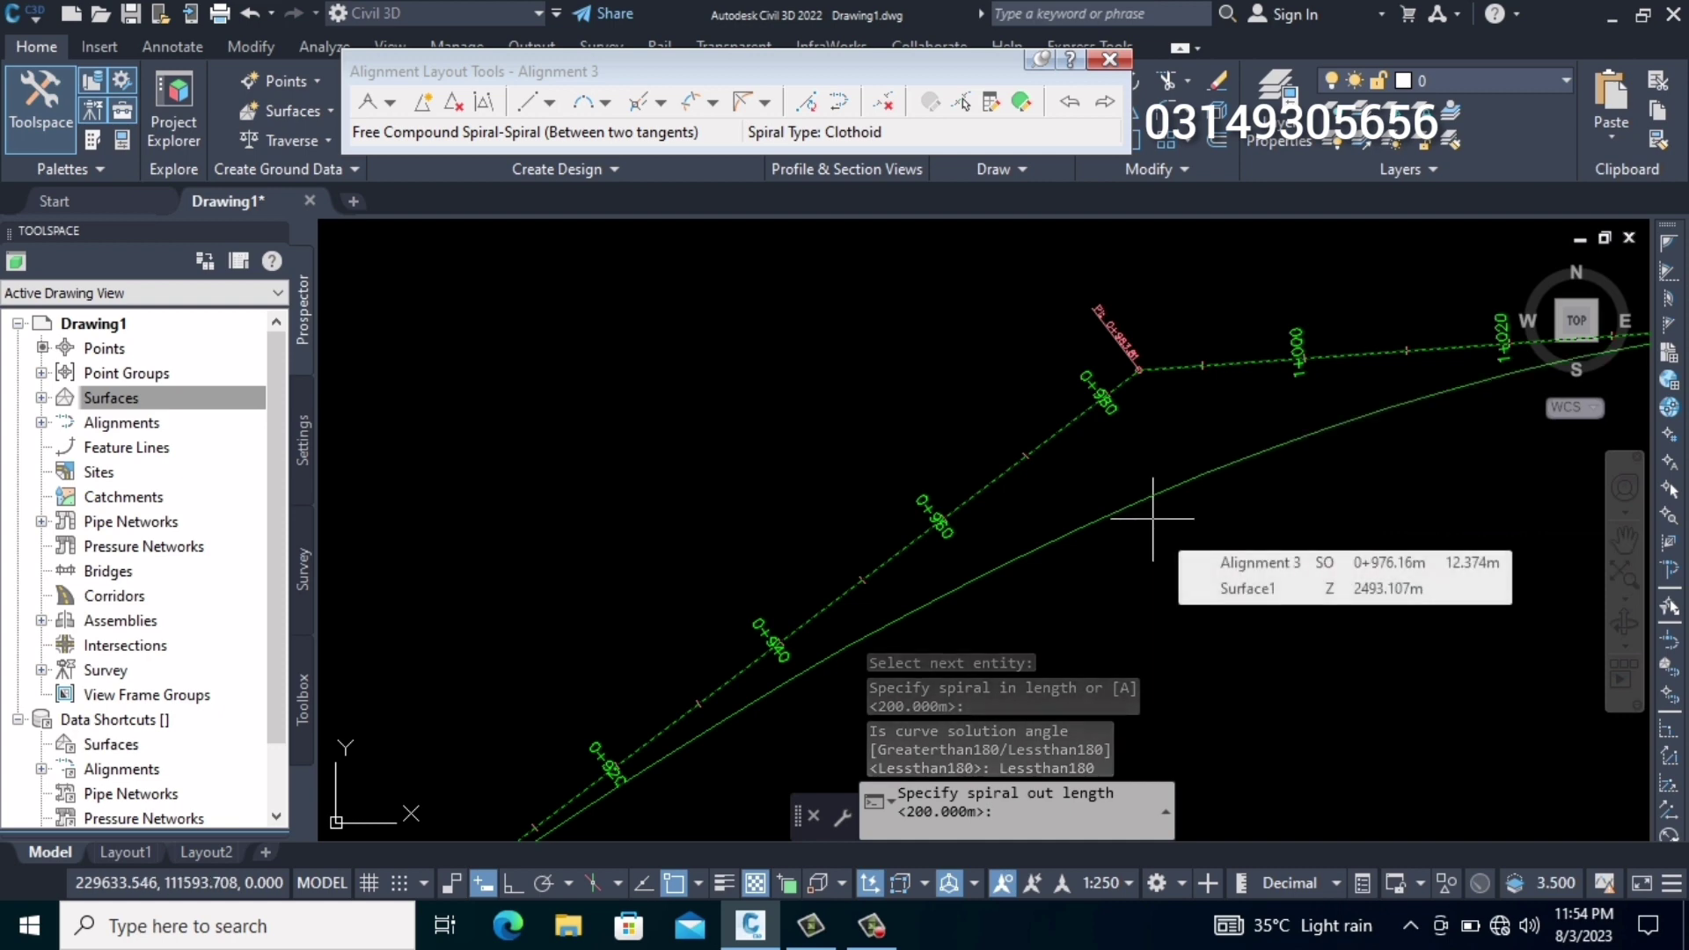
pyautogui.press('Return')
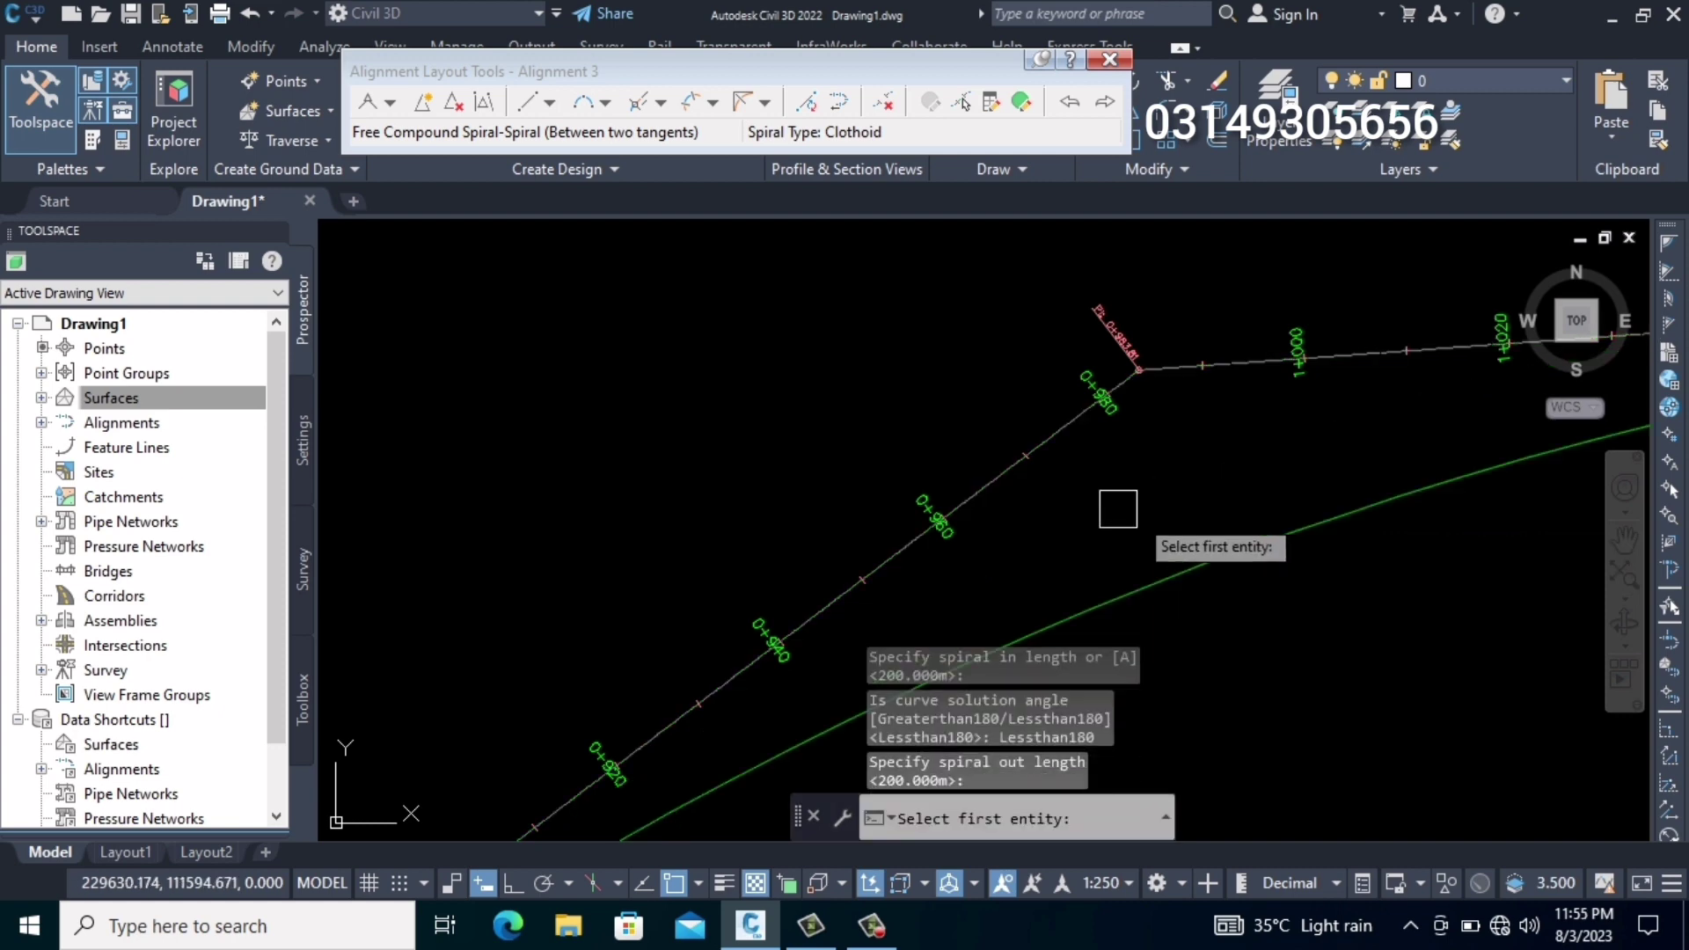
pyautogui.press('Return')
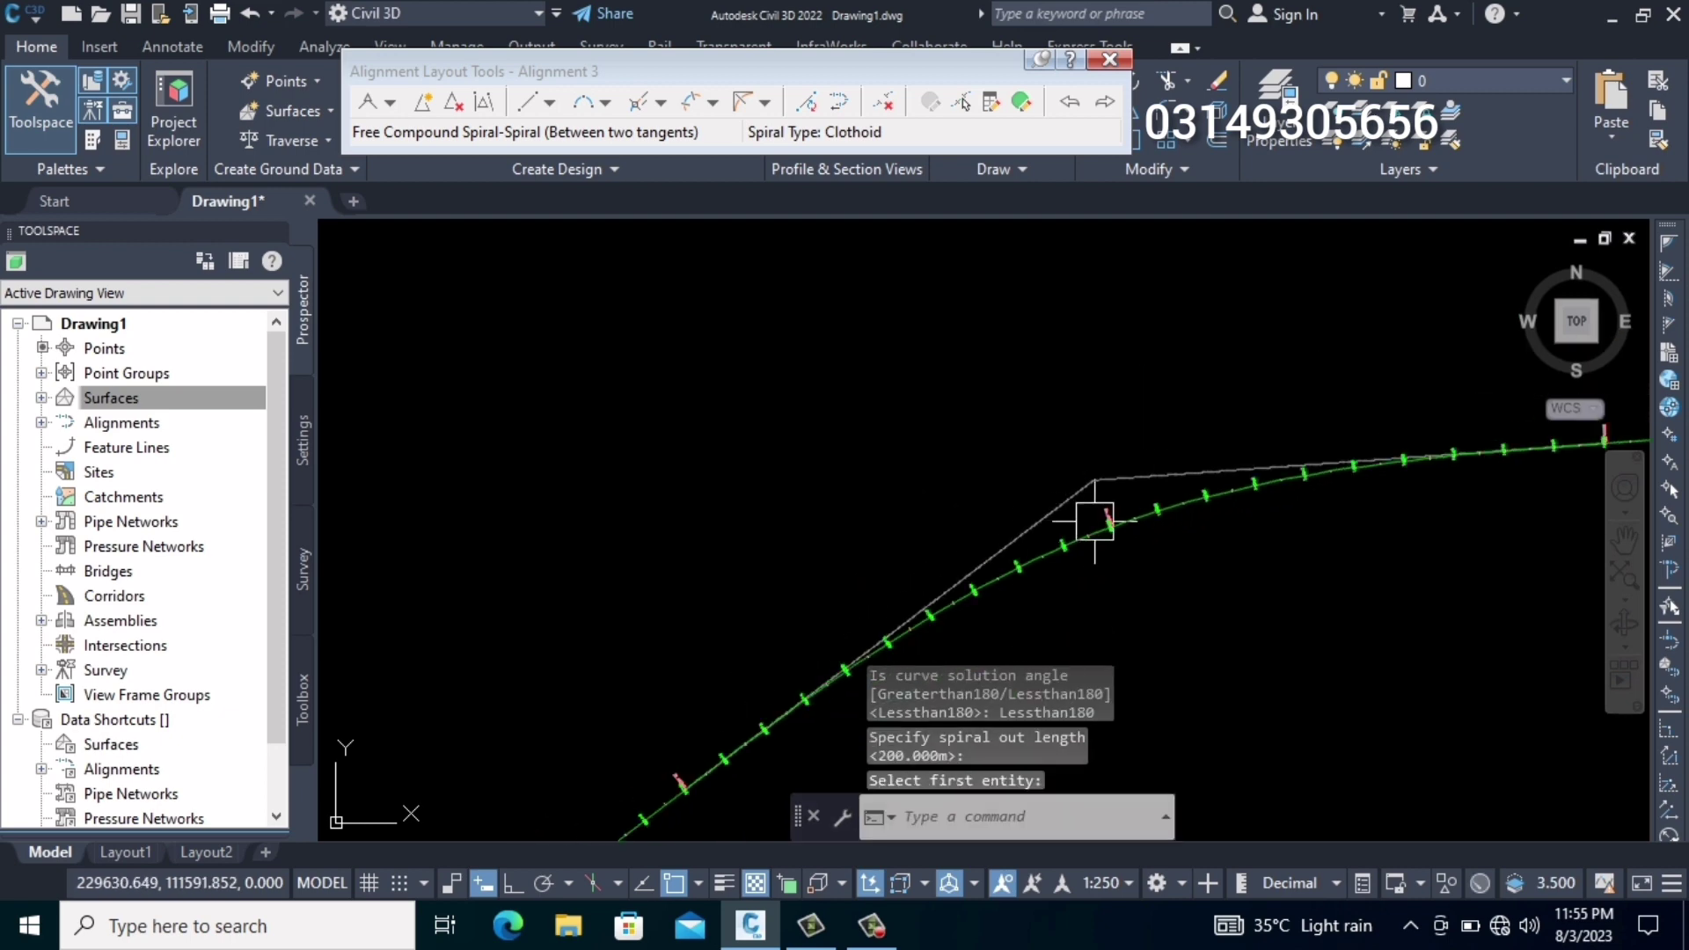
# Add a free curve fillet of 300 m radius between the tangents at PI 1+746.45, with a solution angle less than 180
pyautogui.scroll(-2, 988, 519)
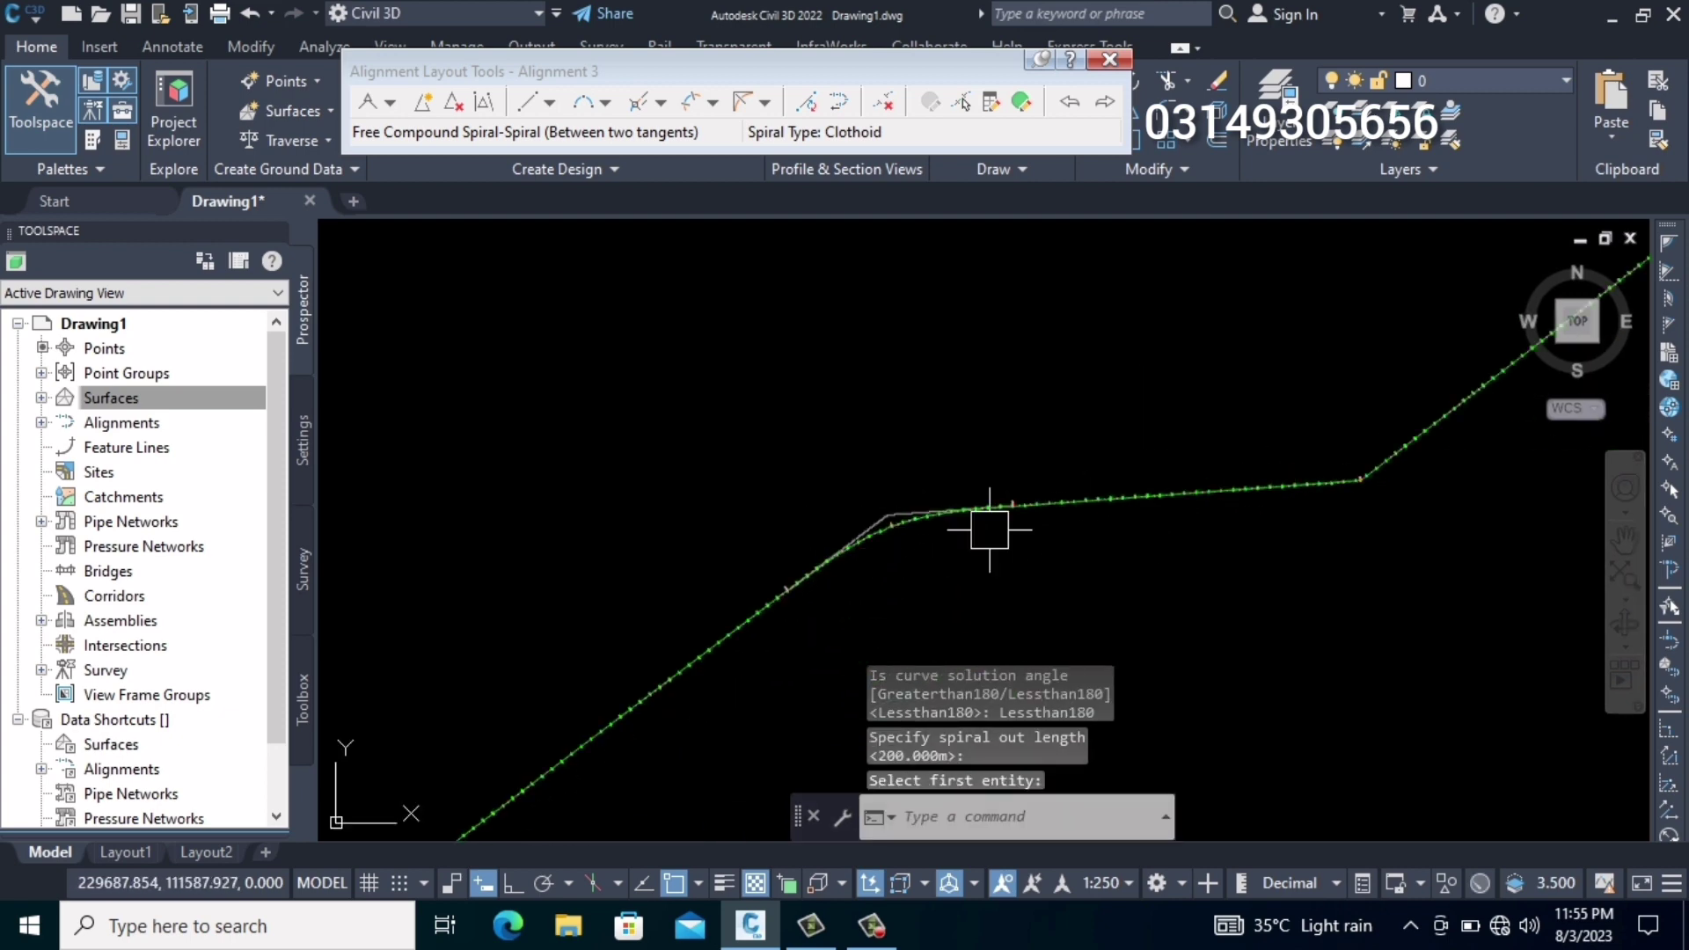
pyautogui.moveTo(1274, 493); pyautogui.dragTo(1043, 510, button='middle')
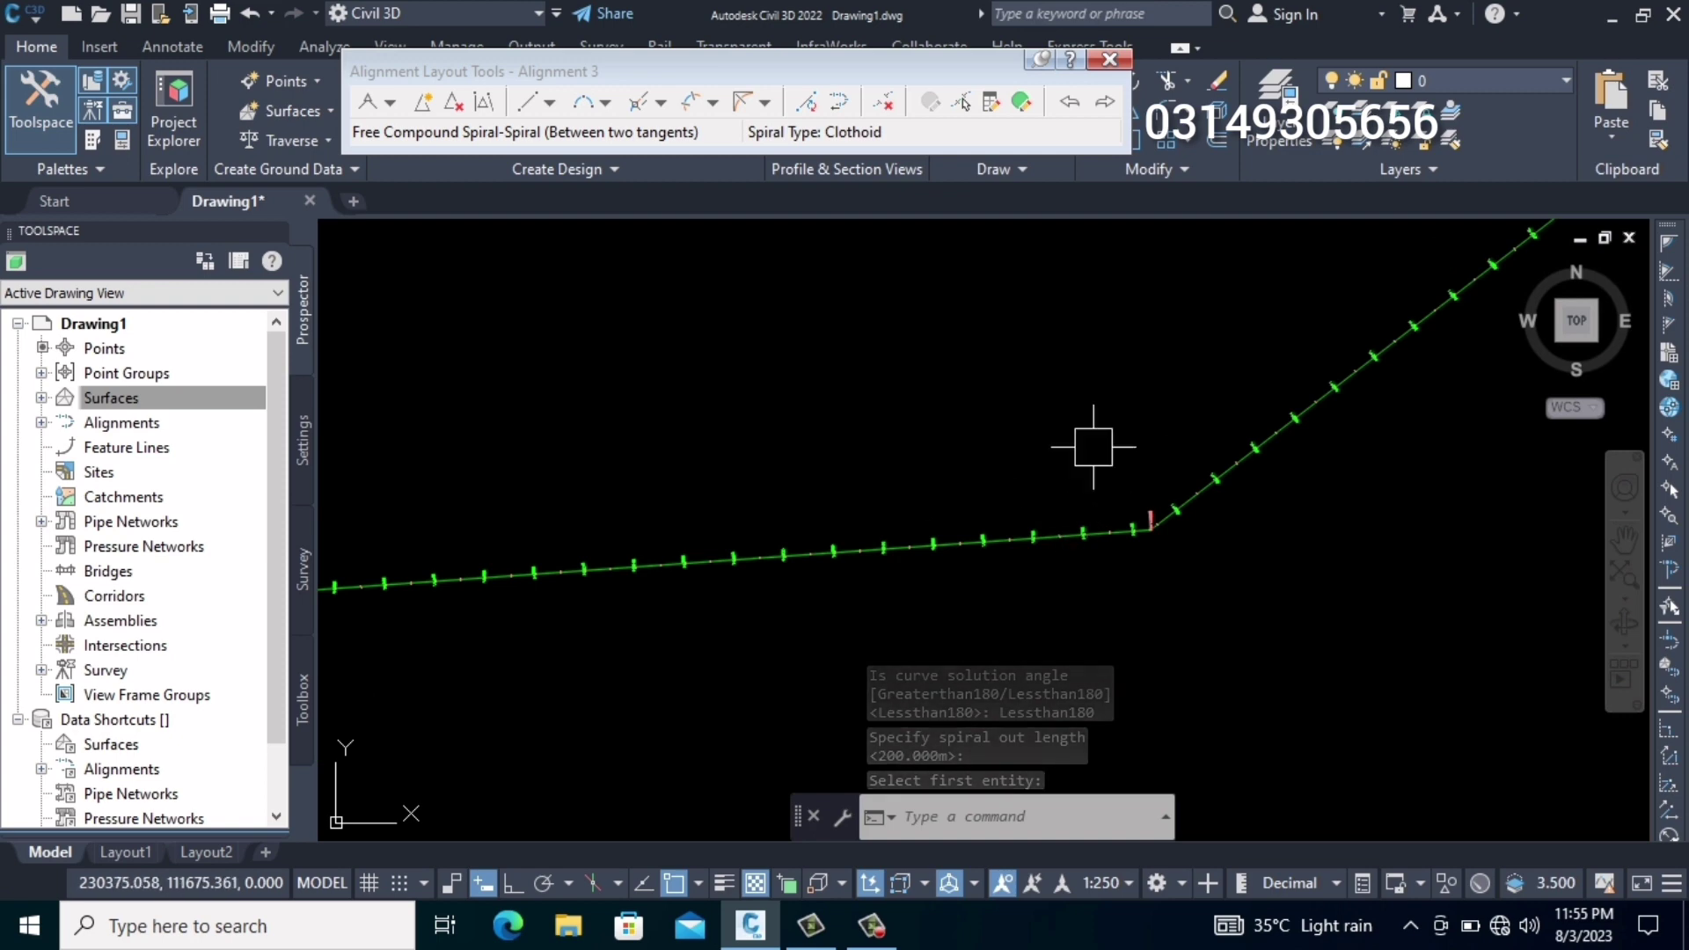
pyautogui.click(605, 102)
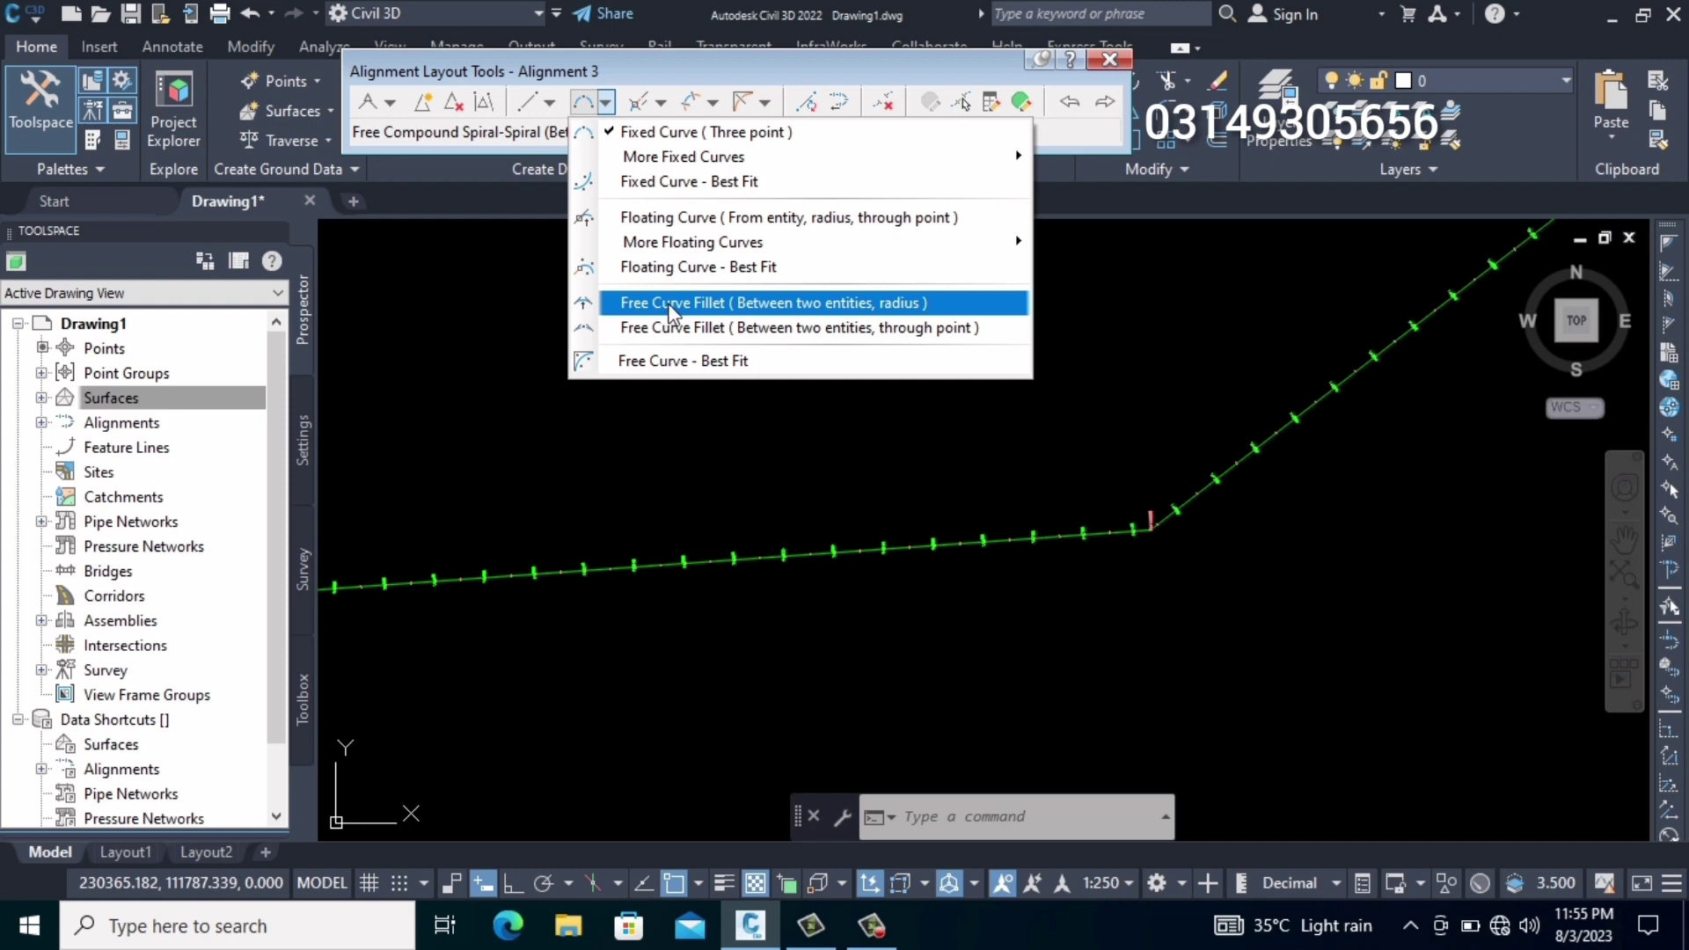
pyautogui.click(878, 304)
pyautogui.scroll(5, 1123, 527)
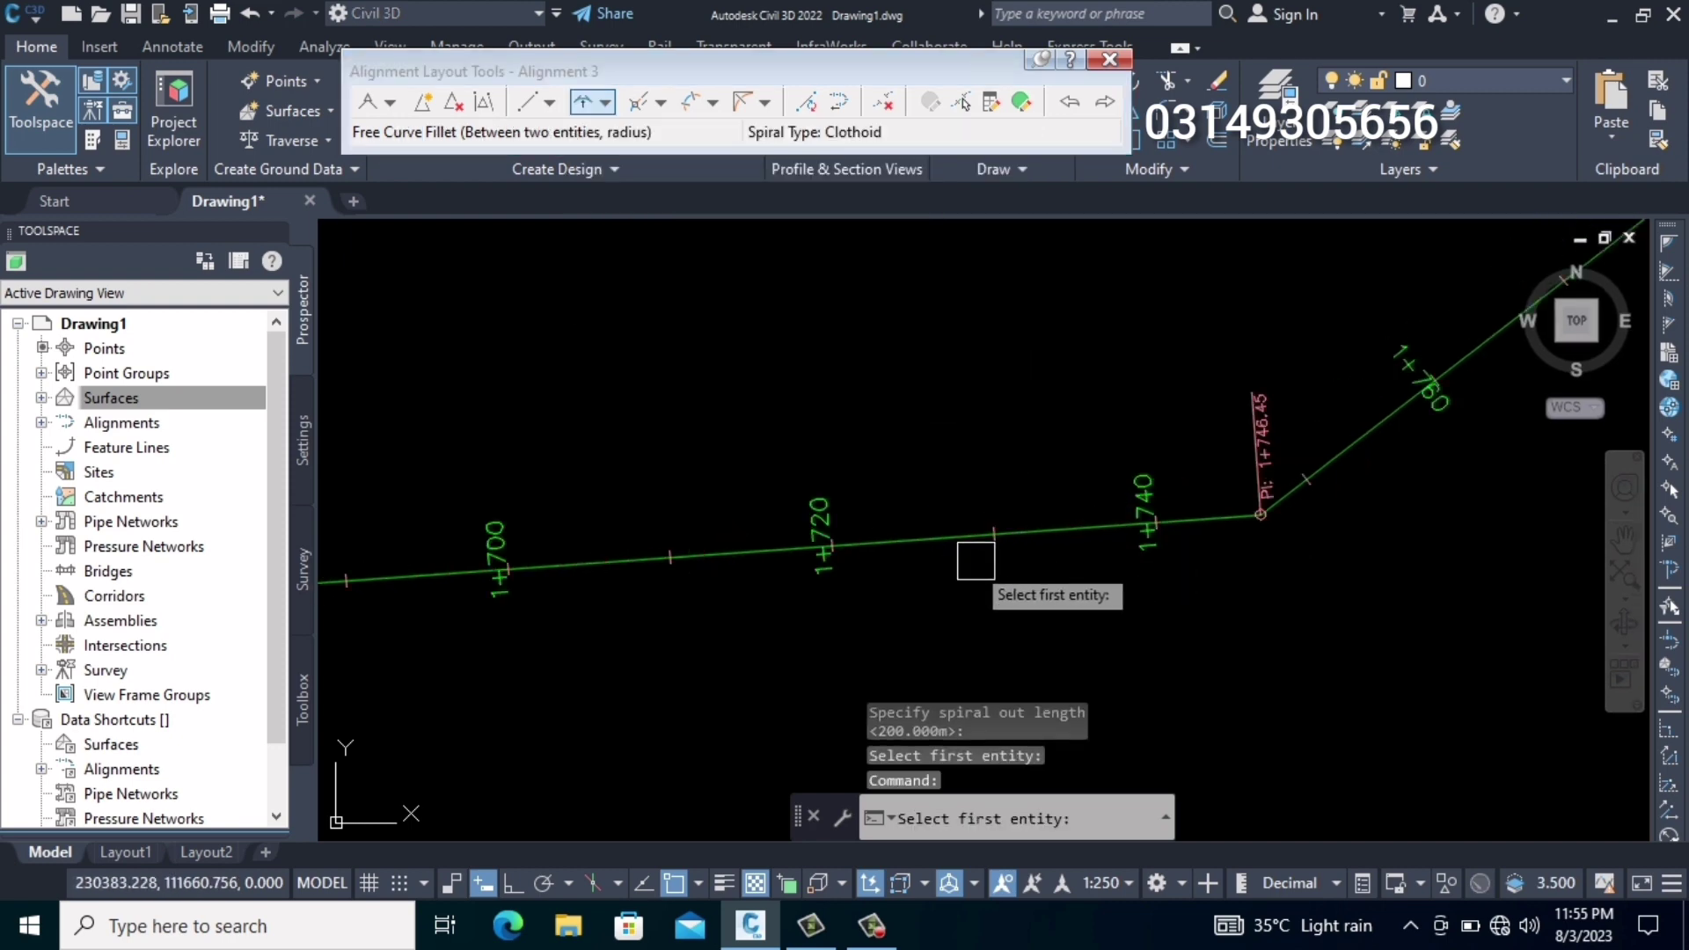
pyautogui.click(1043, 539)
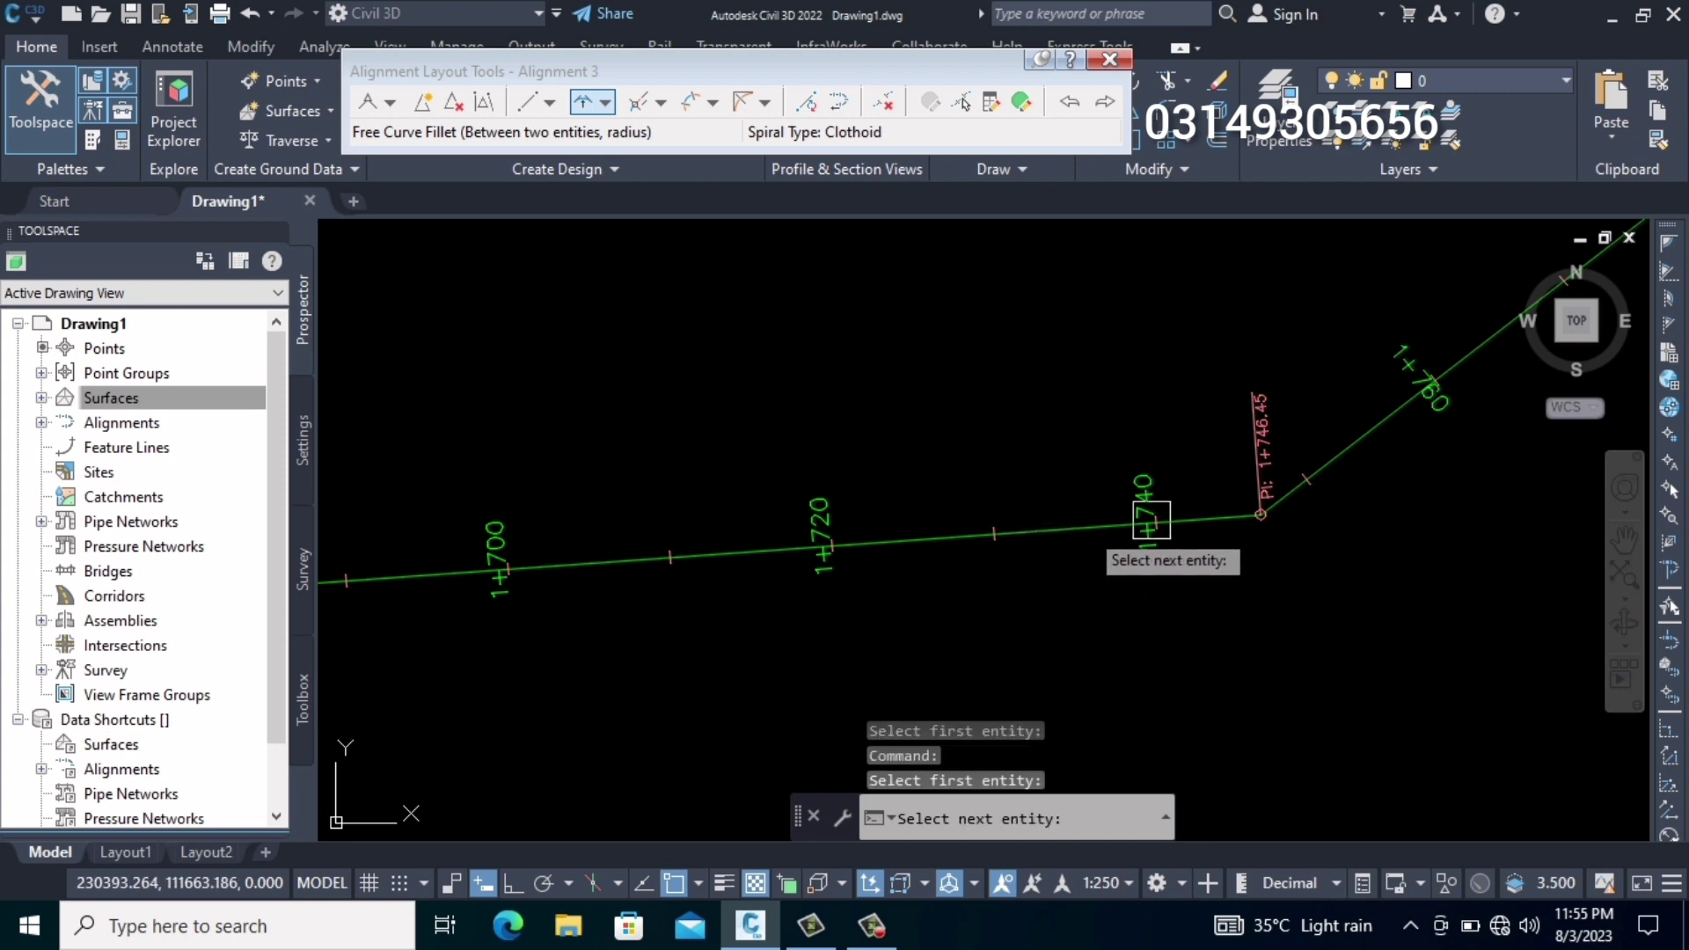
pyautogui.click(1348, 450)
pyautogui.click(1425, 542)
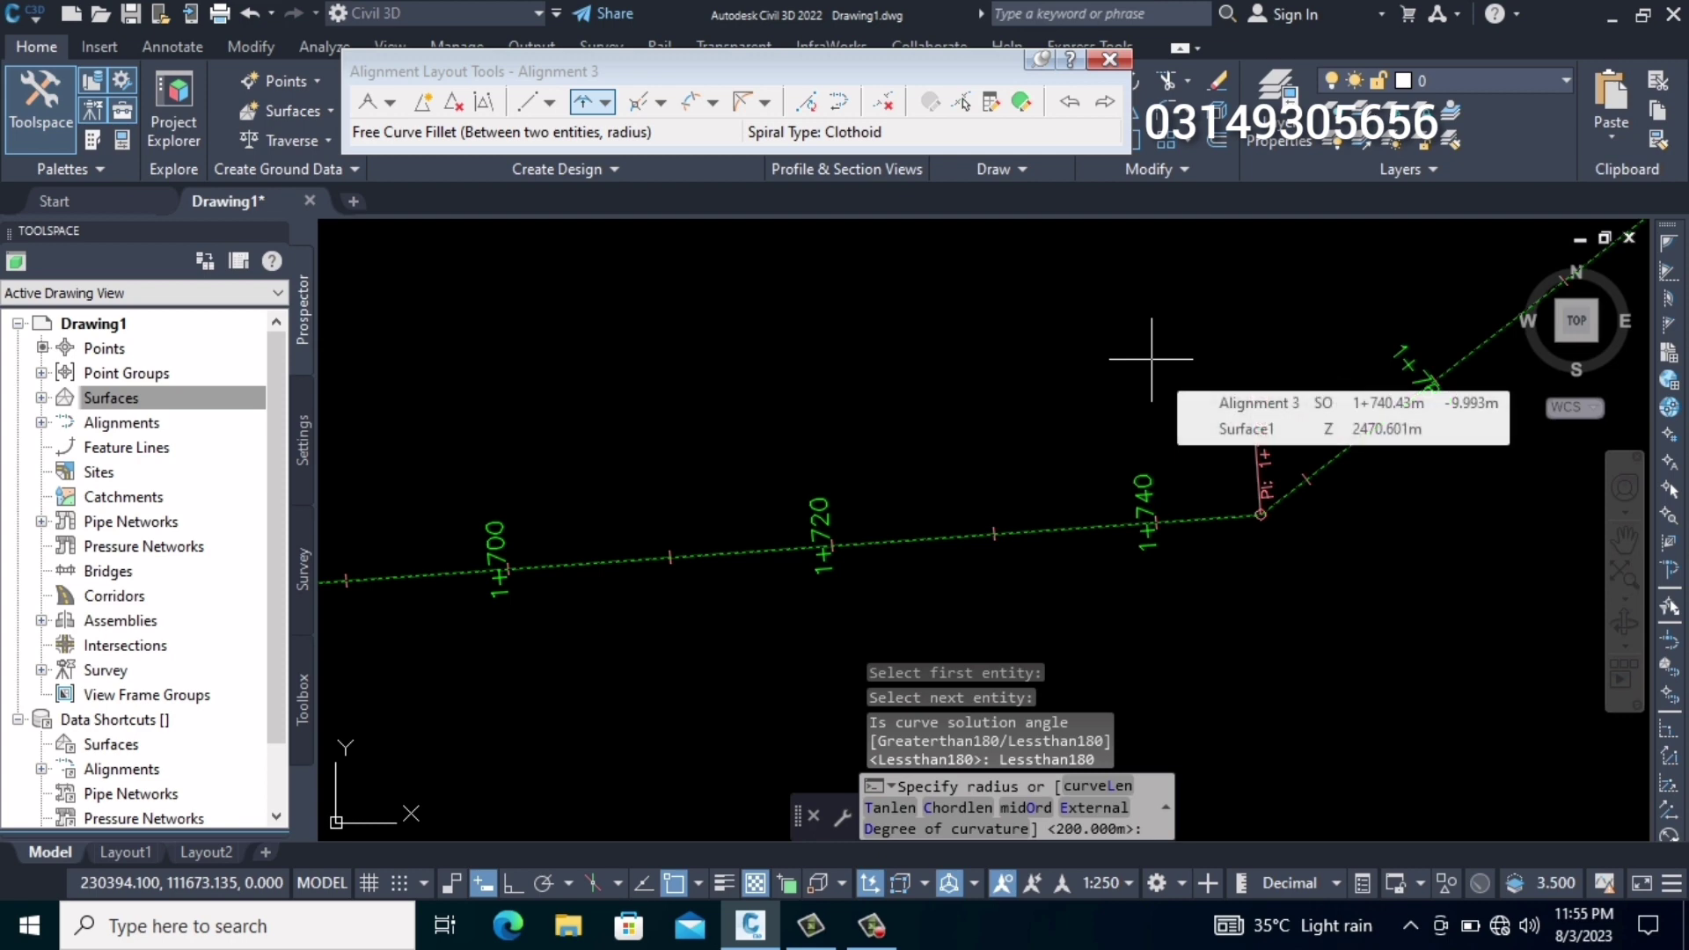
pyautogui.write('300')
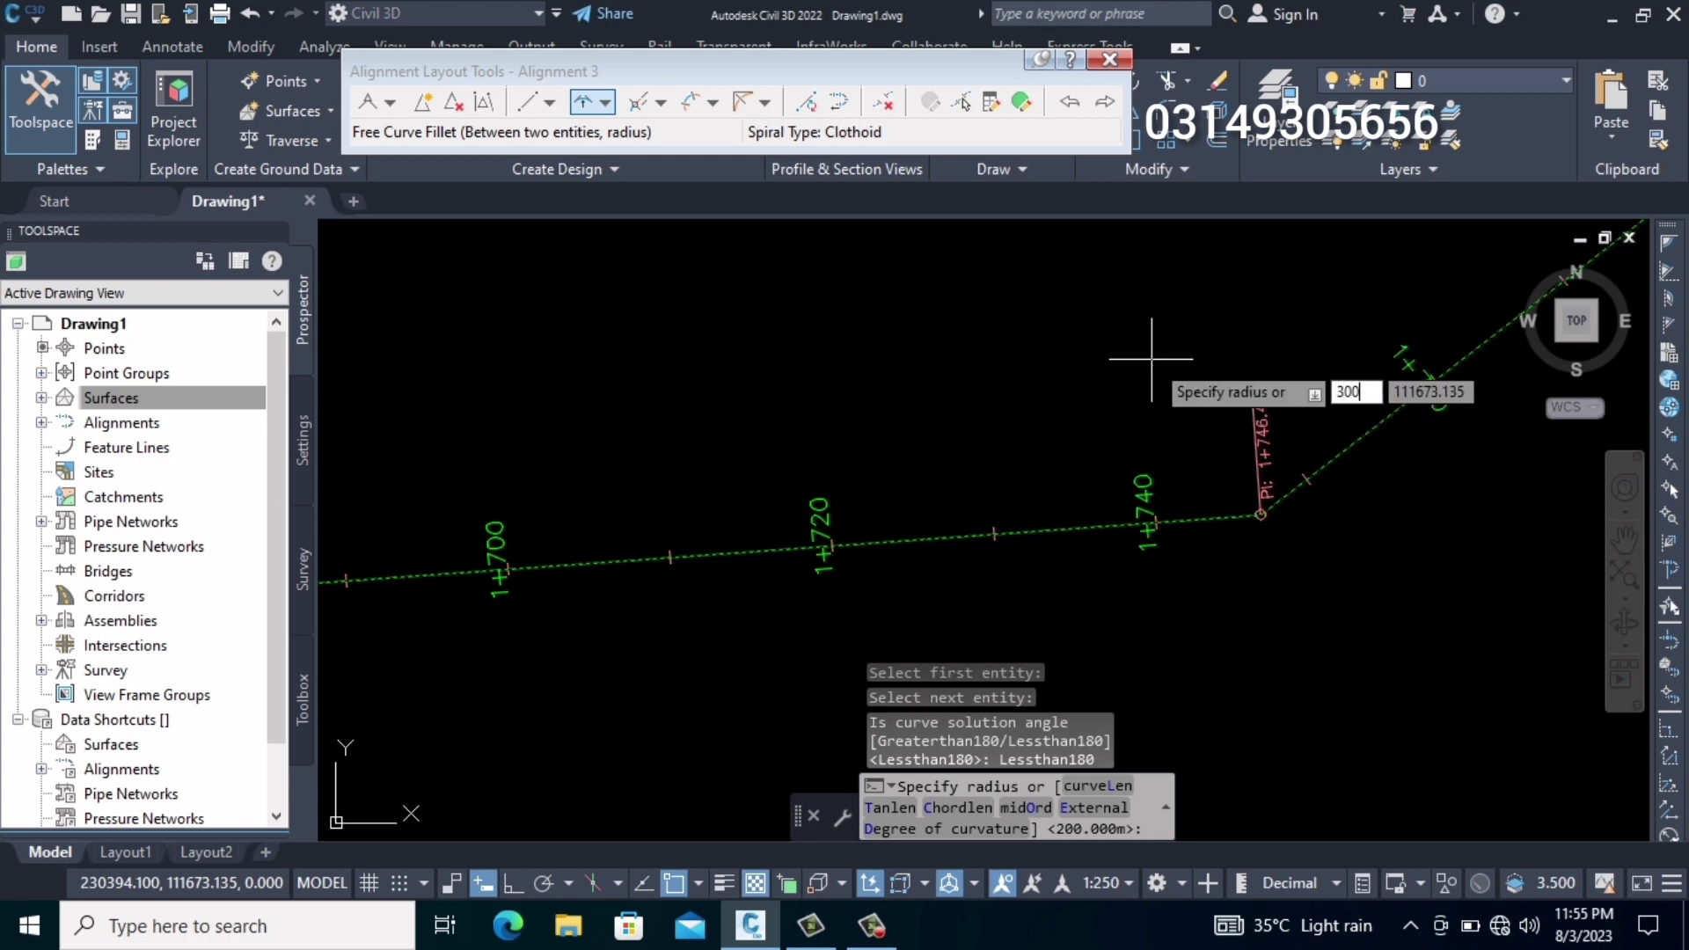
pyautogui.press('Return')
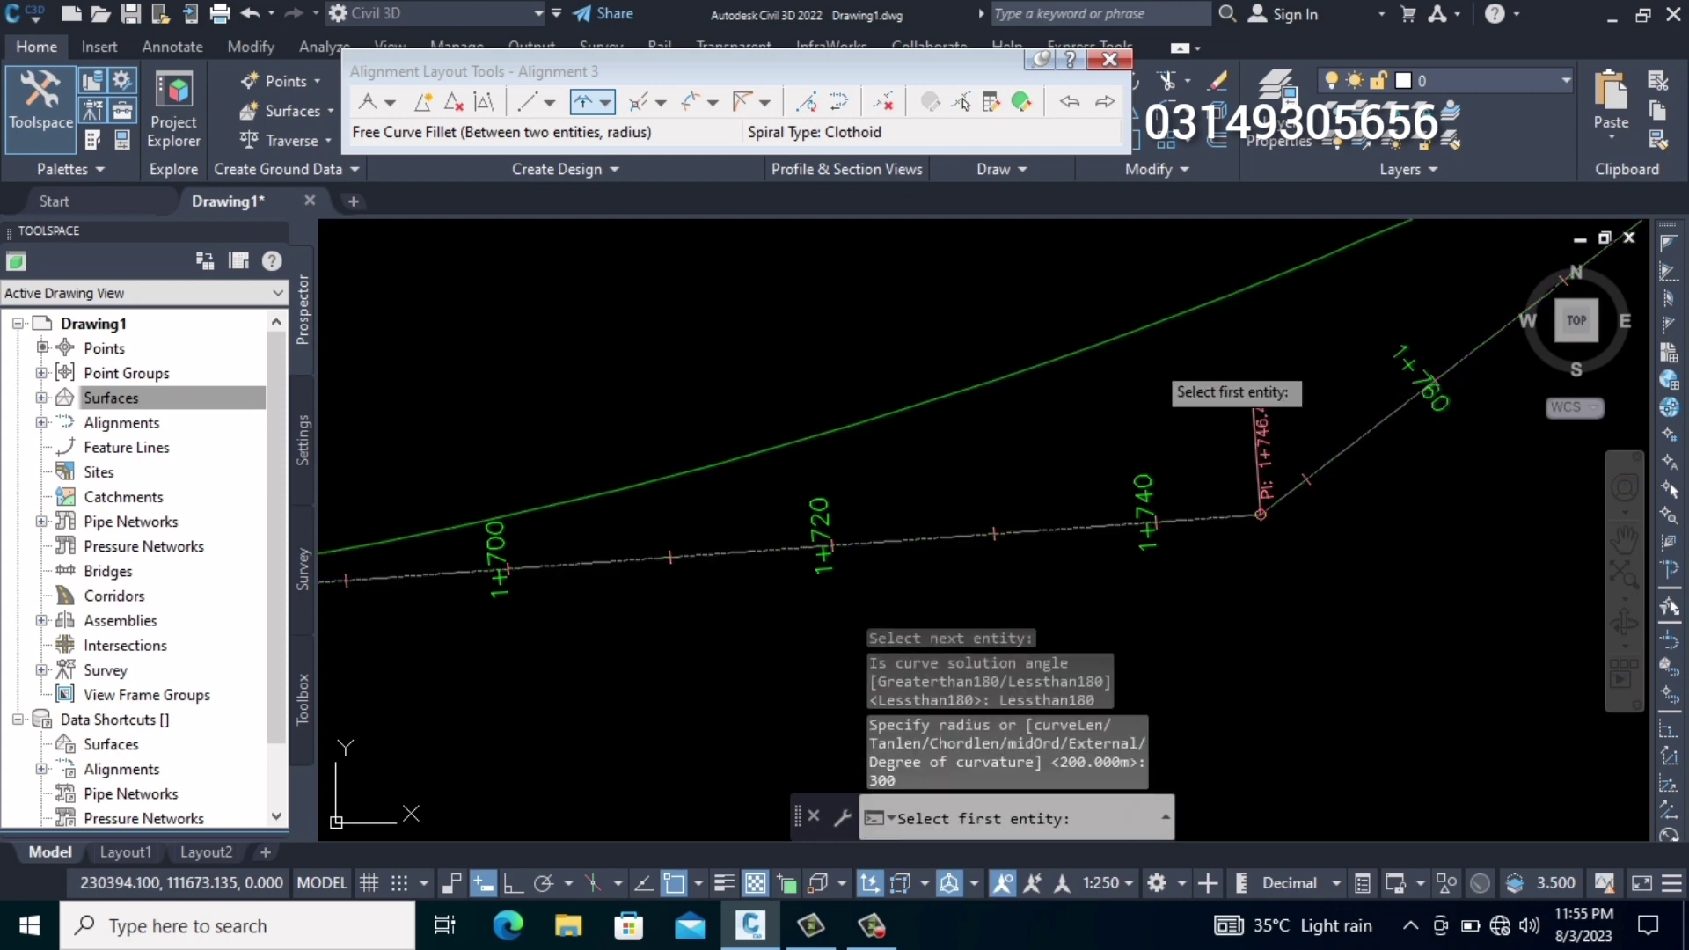
pyautogui.scroll(-5, 1111, 377)
pyautogui.scroll(-2, 821, 464)
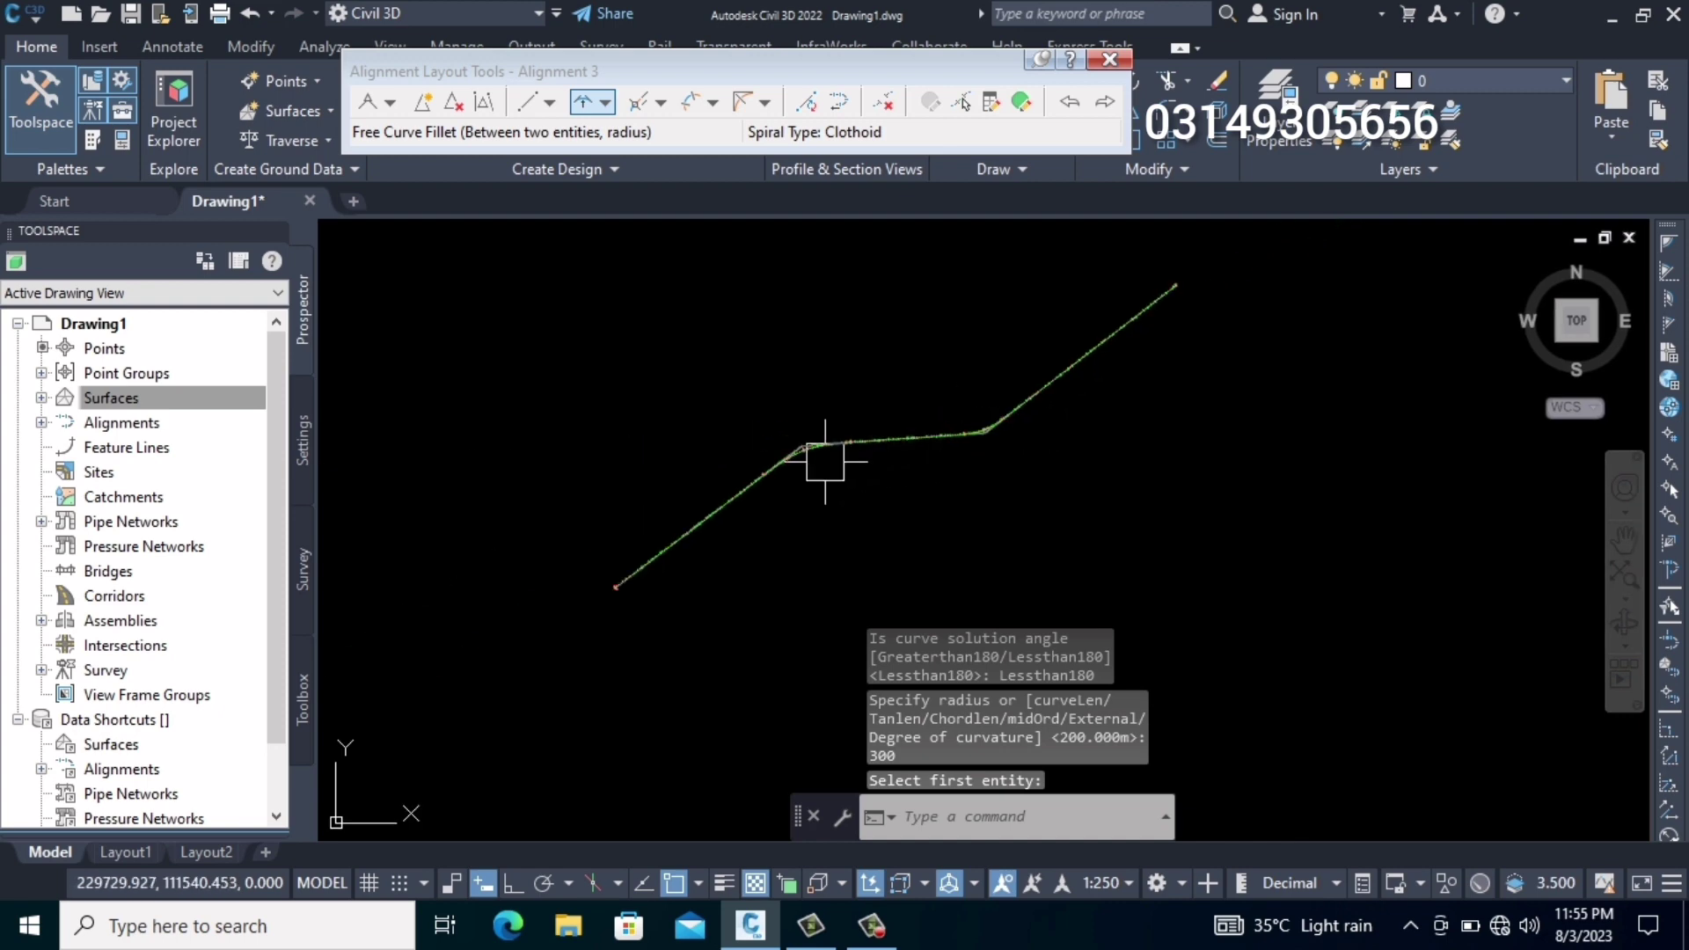
# Edit the Proposed style of Alignment 3 and set its Curve component color to magenta
pyautogui.moveTo(822, 464); pyautogui.dragTo(893, 381, button='middle')
pyautogui.scroll(4, 913, 408)
pyautogui.press('Escape')
pyautogui.scroll(1, 792, 445)
pyautogui.scroll(4, 908, 365)
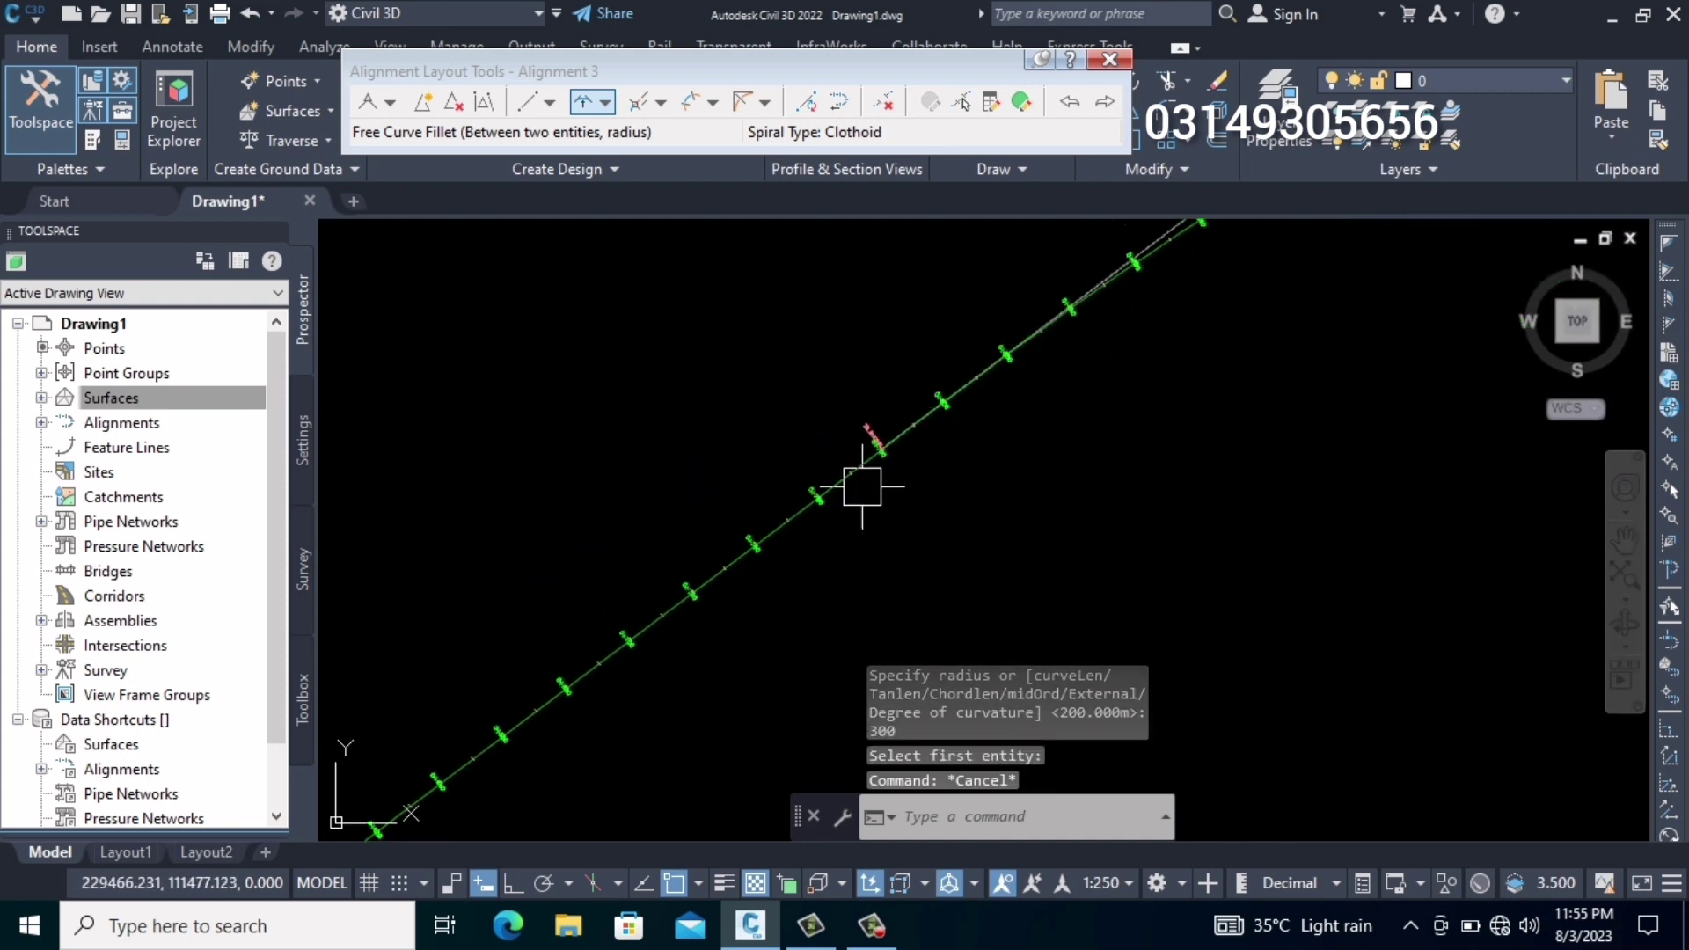
pyautogui.scroll(2, 718, 533)
pyautogui.click(653, 574)
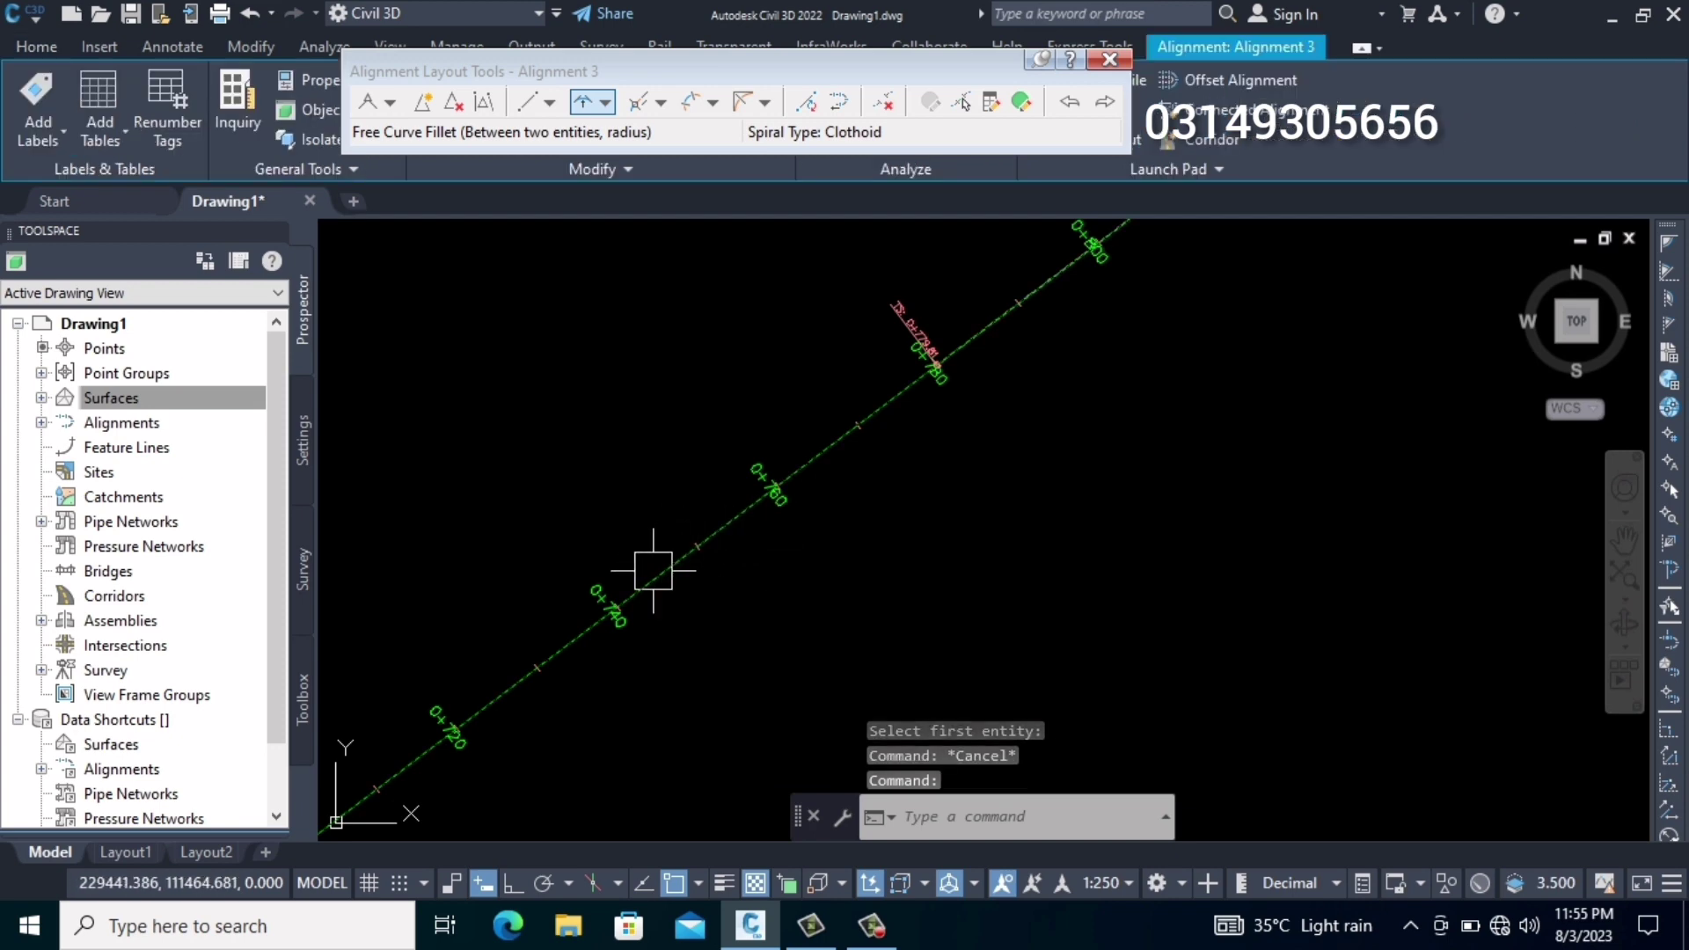
pyautogui.rightClick(538, 302)
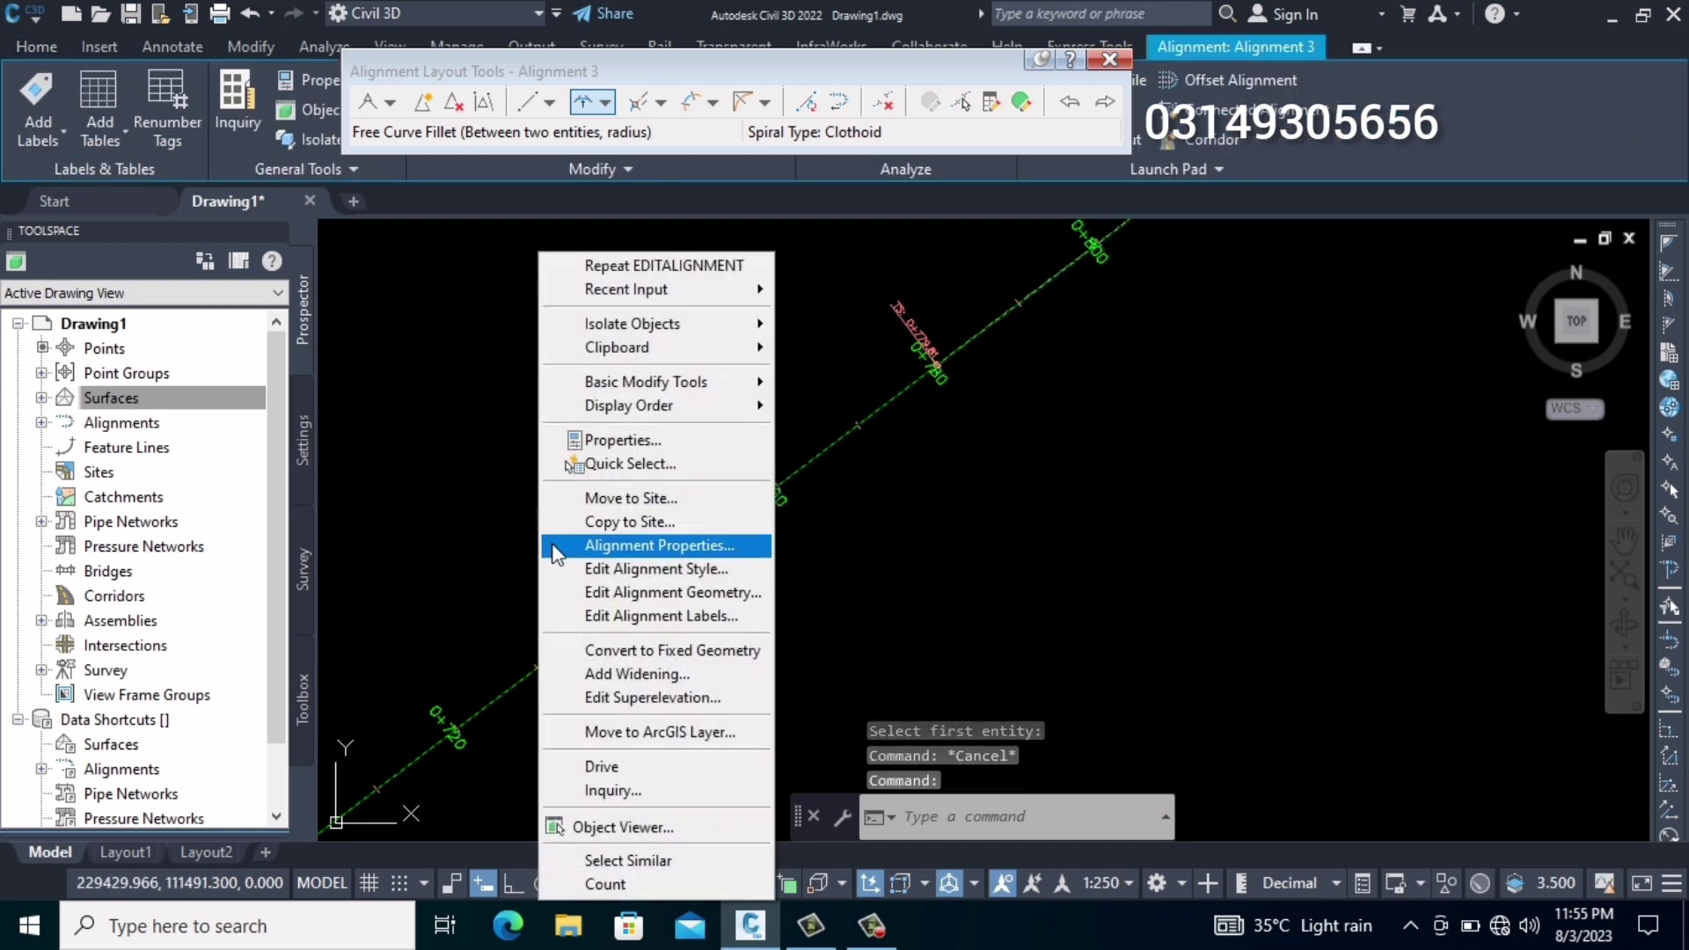
pyautogui.click(673, 569)
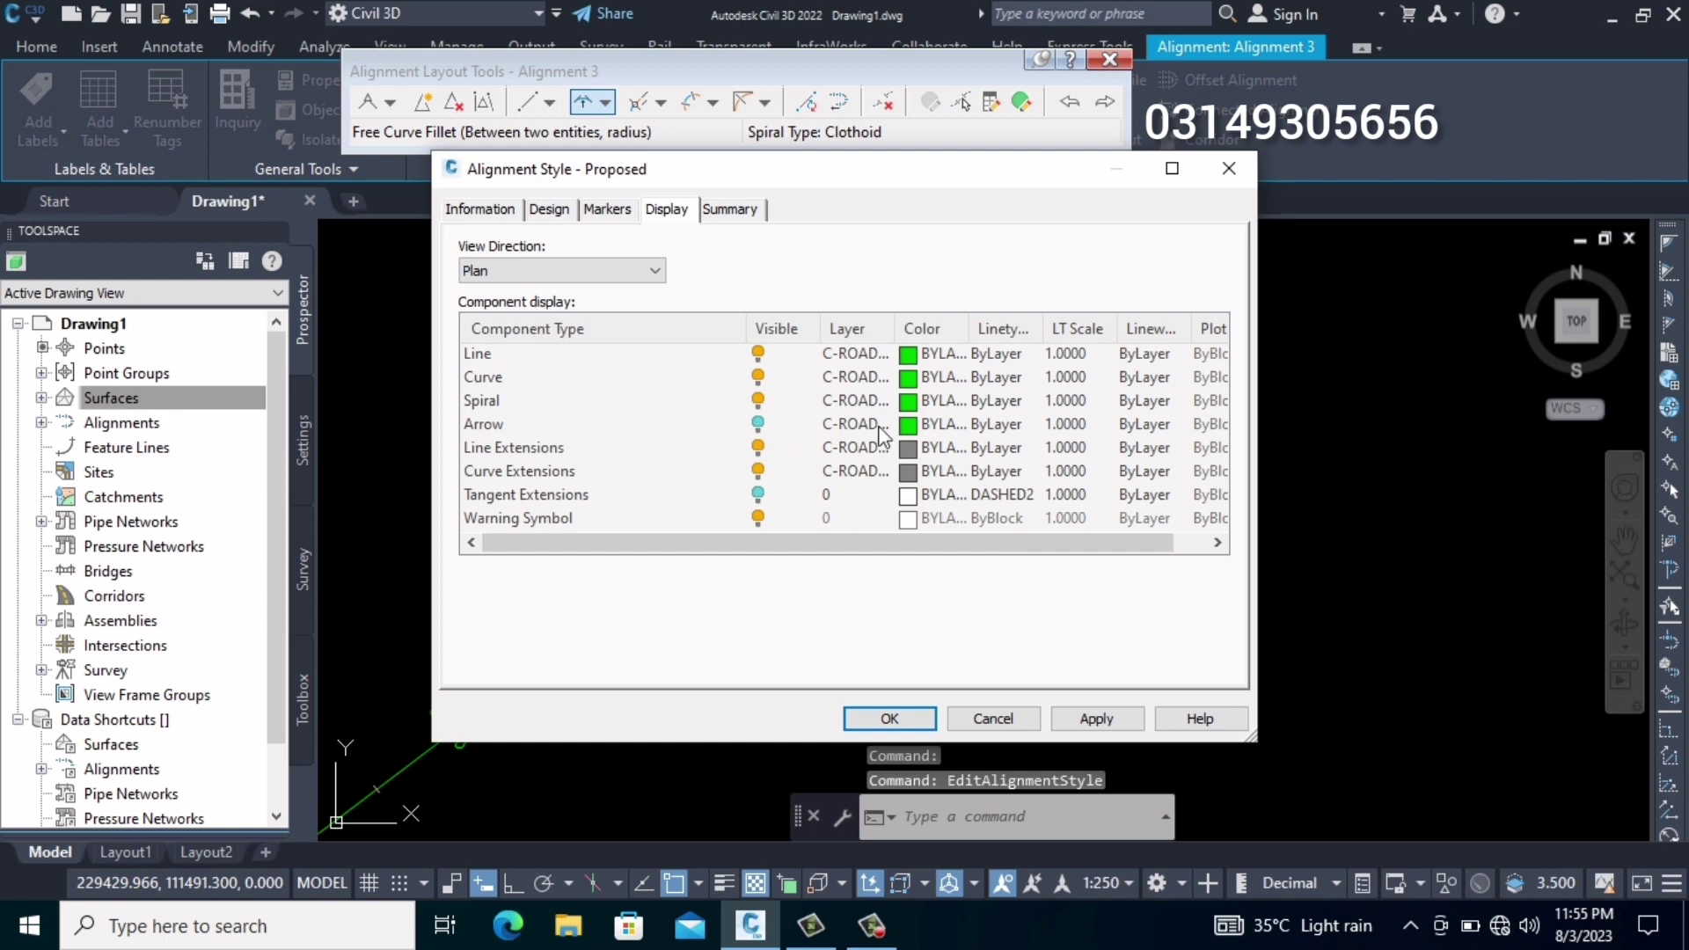
pyautogui.click(907, 379)
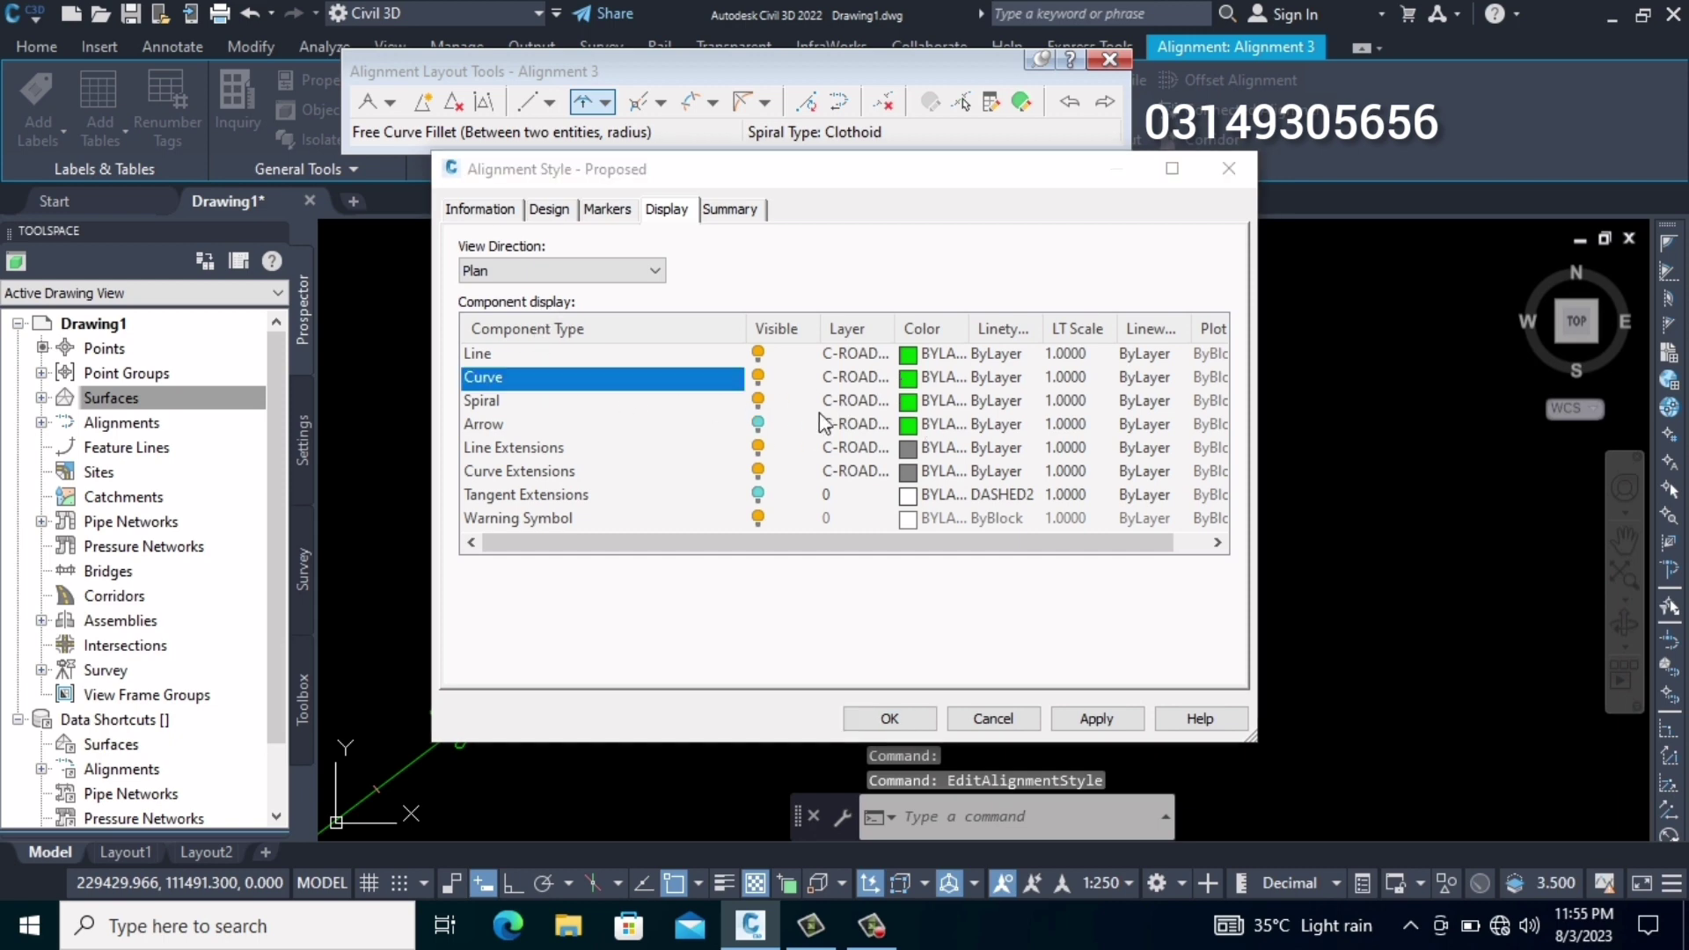
pyautogui.click(432, 495)
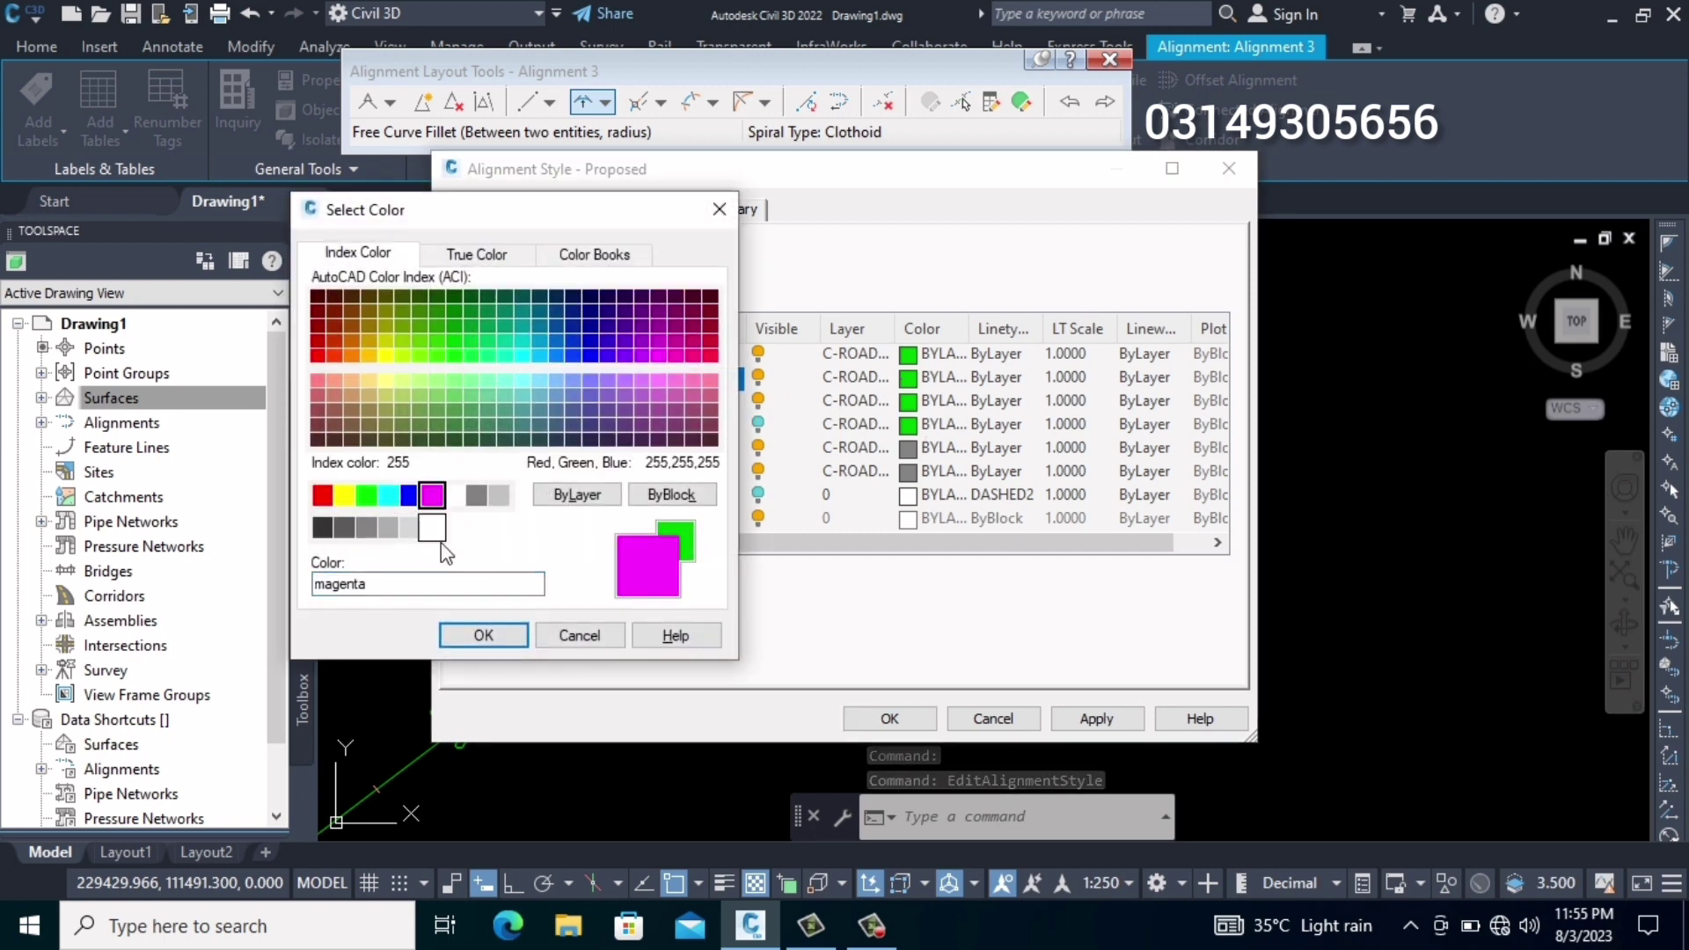
pyautogui.click(483, 635)
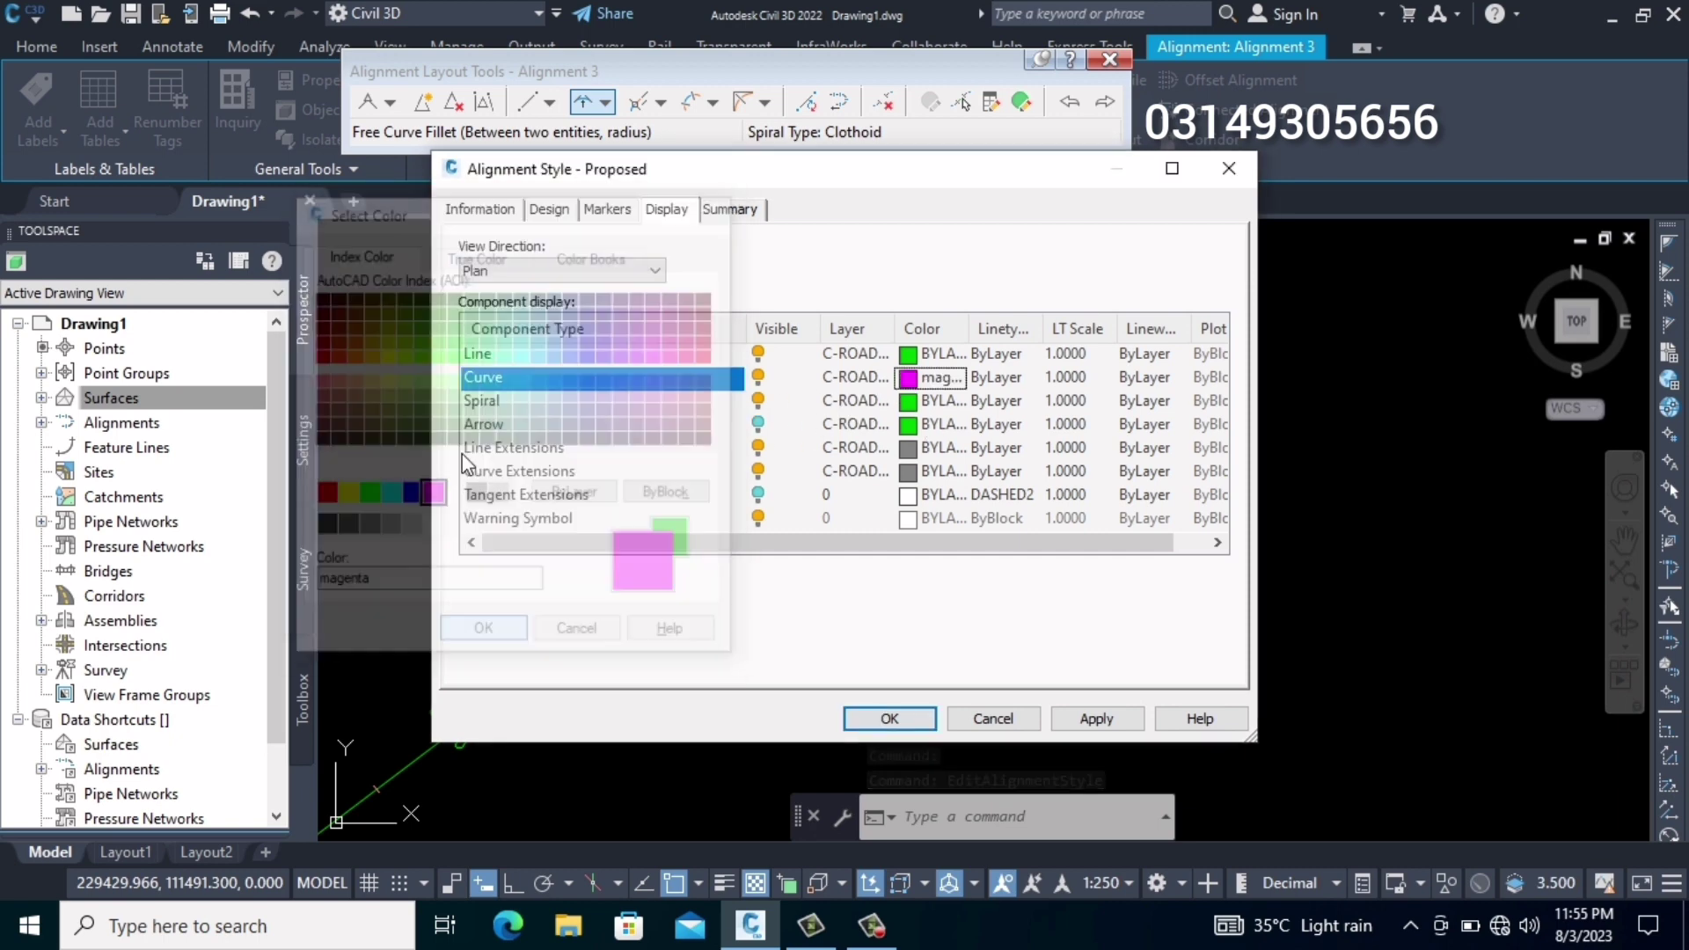
# Set the Spiral component color to yellow and accept the alignment style changes
pyautogui.click(904, 402)
pyautogui.click(347, 496)
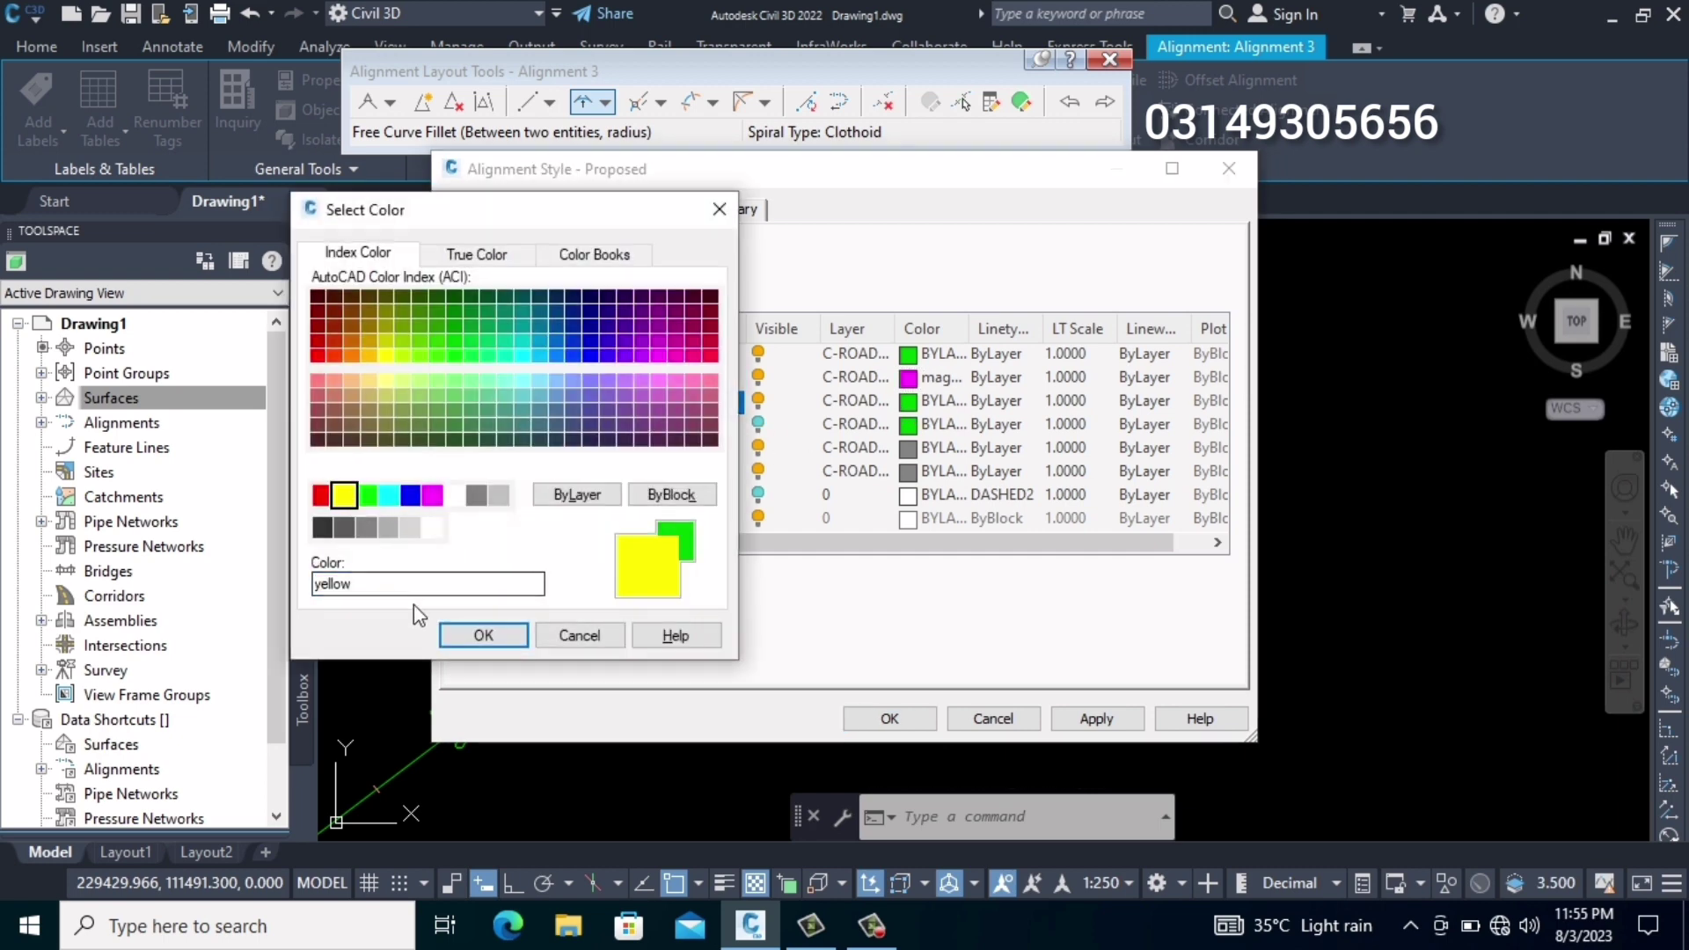
pyautogui.click(485, 634)
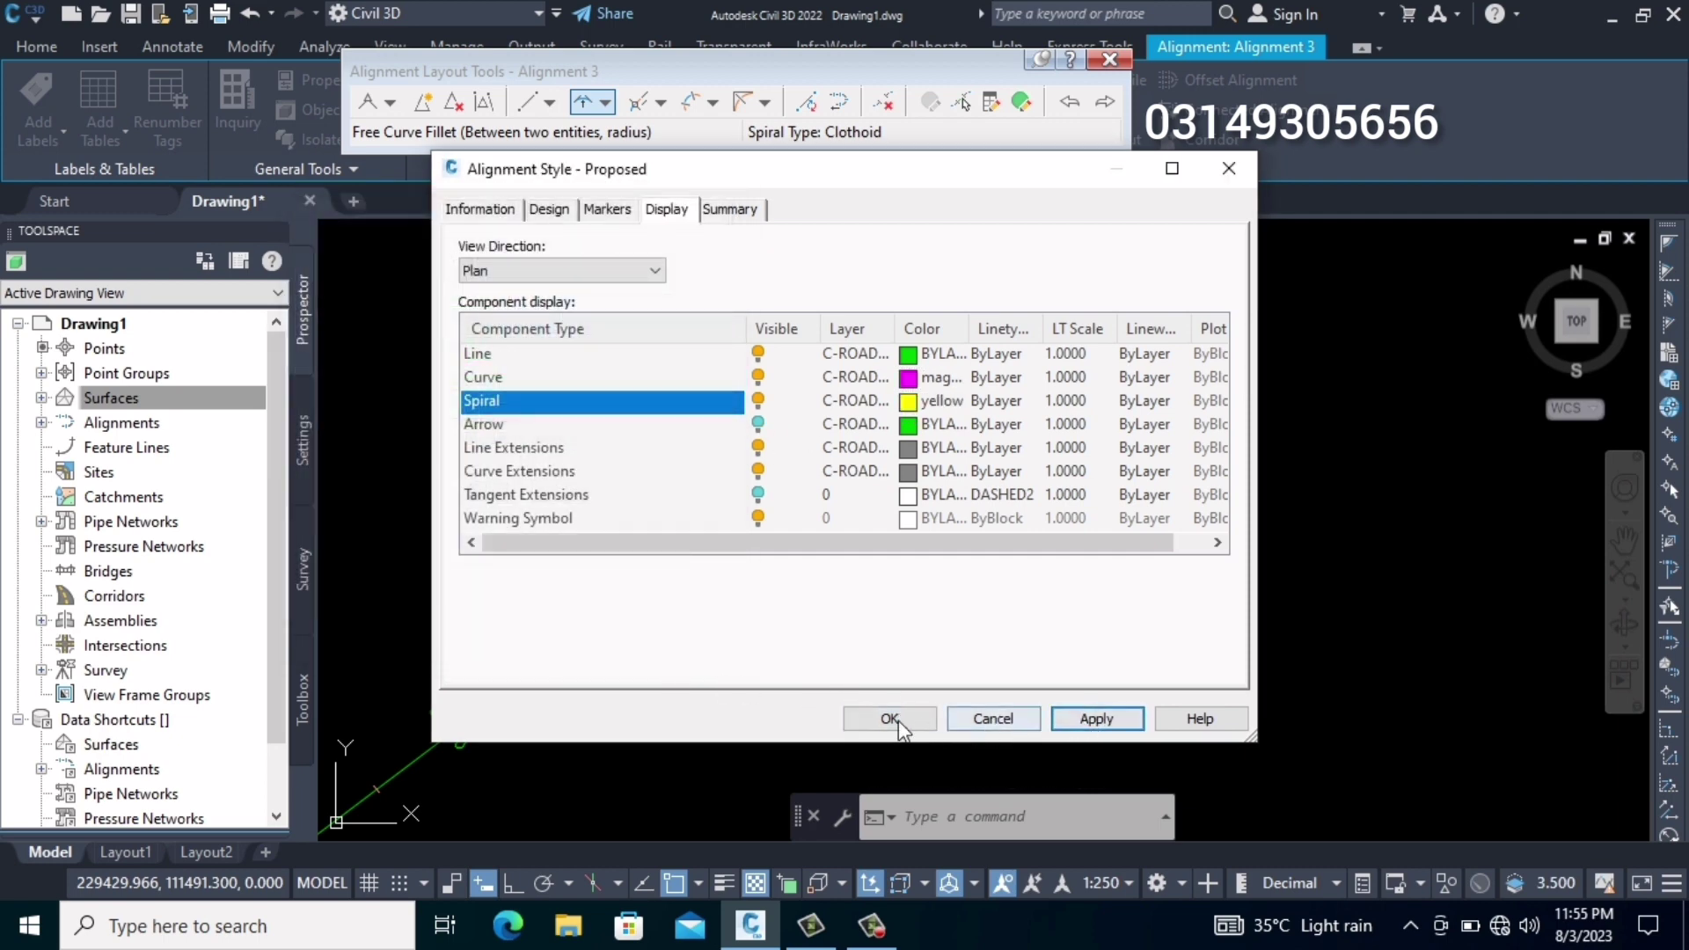
pyautogui.click(890, 719)
pyautogui.scroll(2, 904, 528)
pyautogui.moveTo(883, 551); pyautogui.dragTo(925, 573, button='middle')
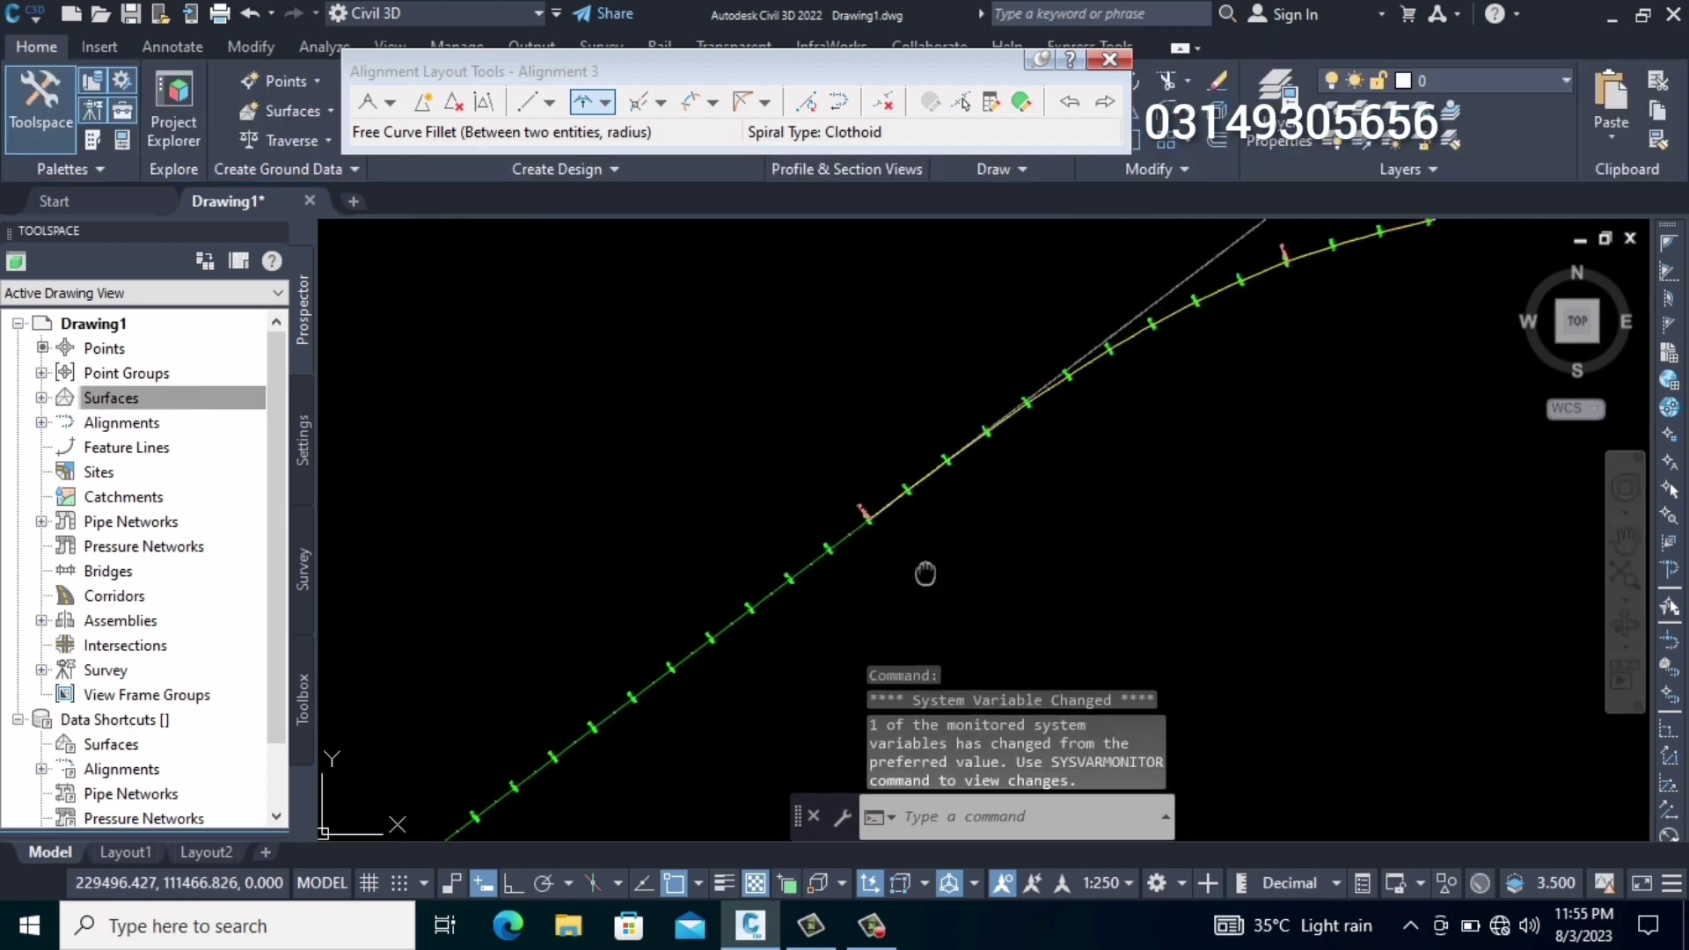
pyautogui.scroll(-3, 879, 573)
pyautogui.press('Escape')
pyautogui.scroll(-1, 963, 461)
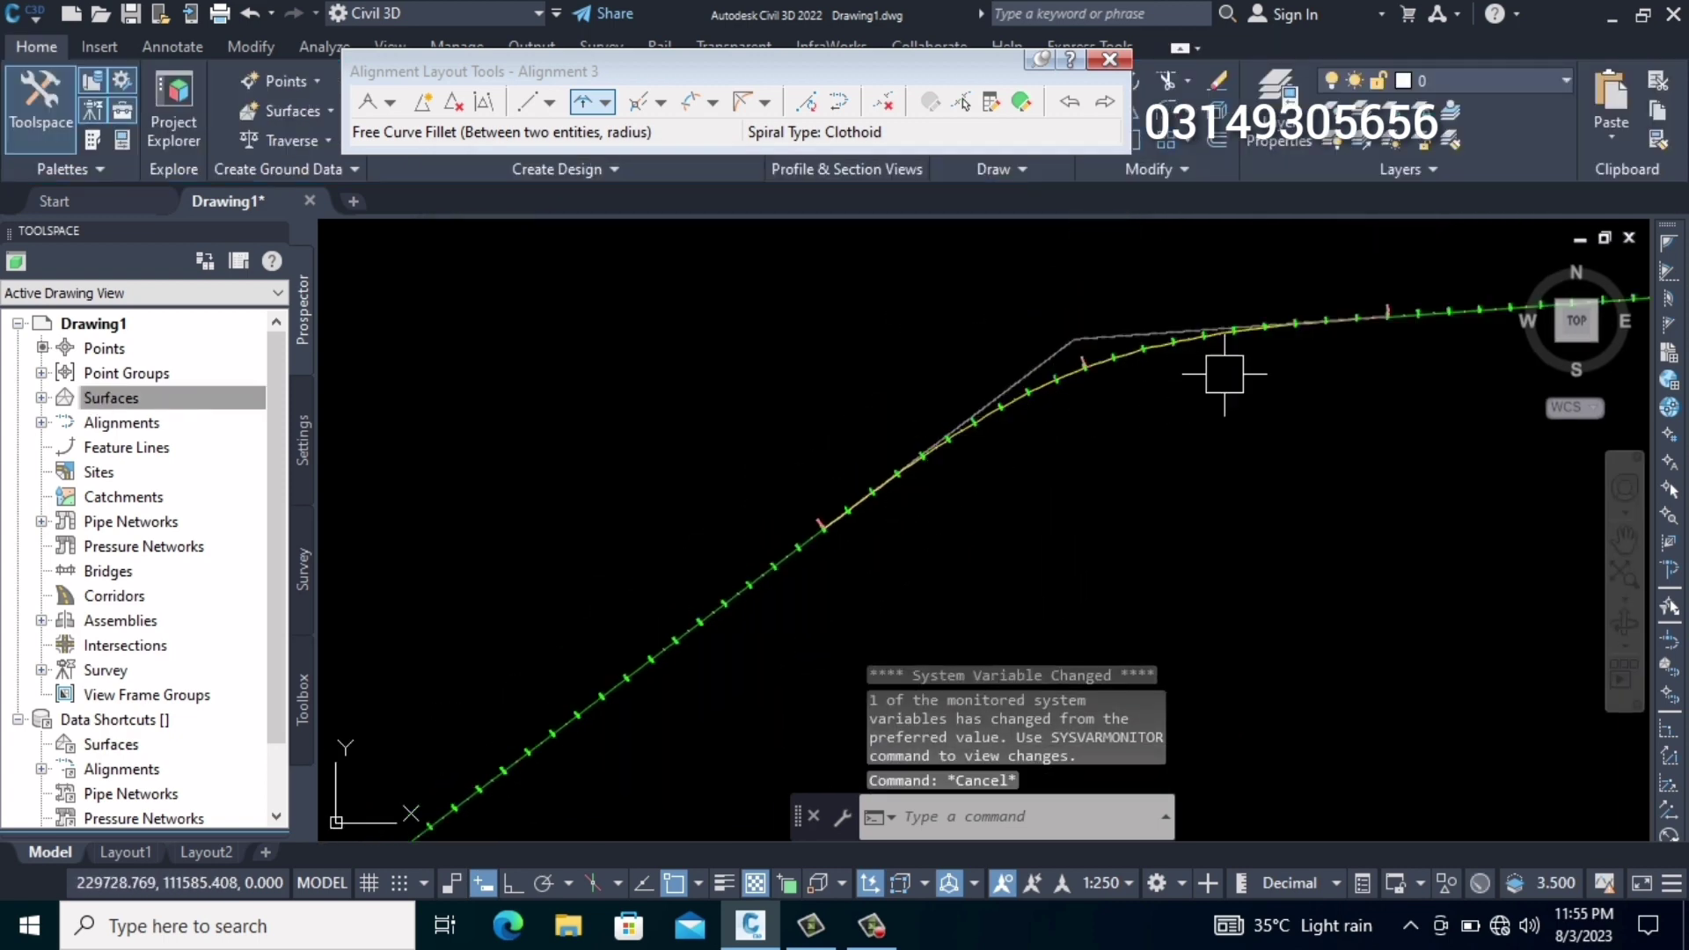
pyautogui.moveTo(927, 463); pyautogui.dragTo(717, 510, button='middle')
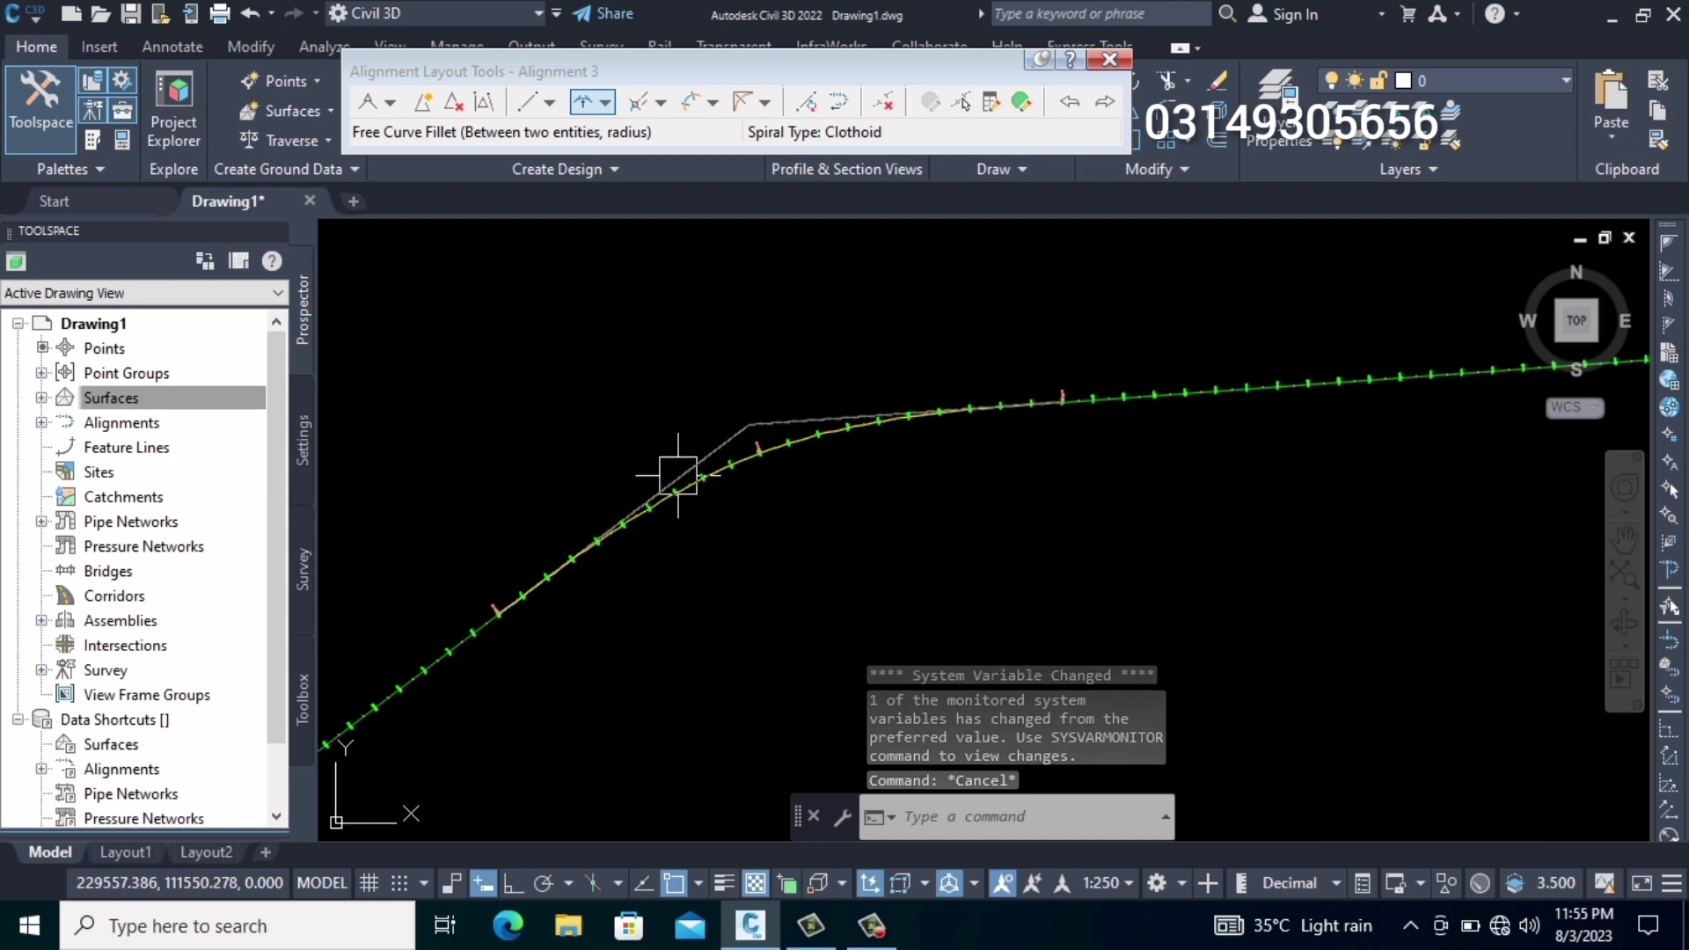
# Examine the recolored spirals and curve at both bends of Alignment 3 and along its first tangent
pyautogui.scroll(2, 894, 426)
pyautogui.scroll(1, 1033, 418)
pyautogui.moveTo(1034, 417)
pyautogui.mouseDown(button='middle')
pyautogui.moveTo(1150, 434)
pyautogui.moveTo(1038, 451)
pyautogui.mouseUp(button='middle')
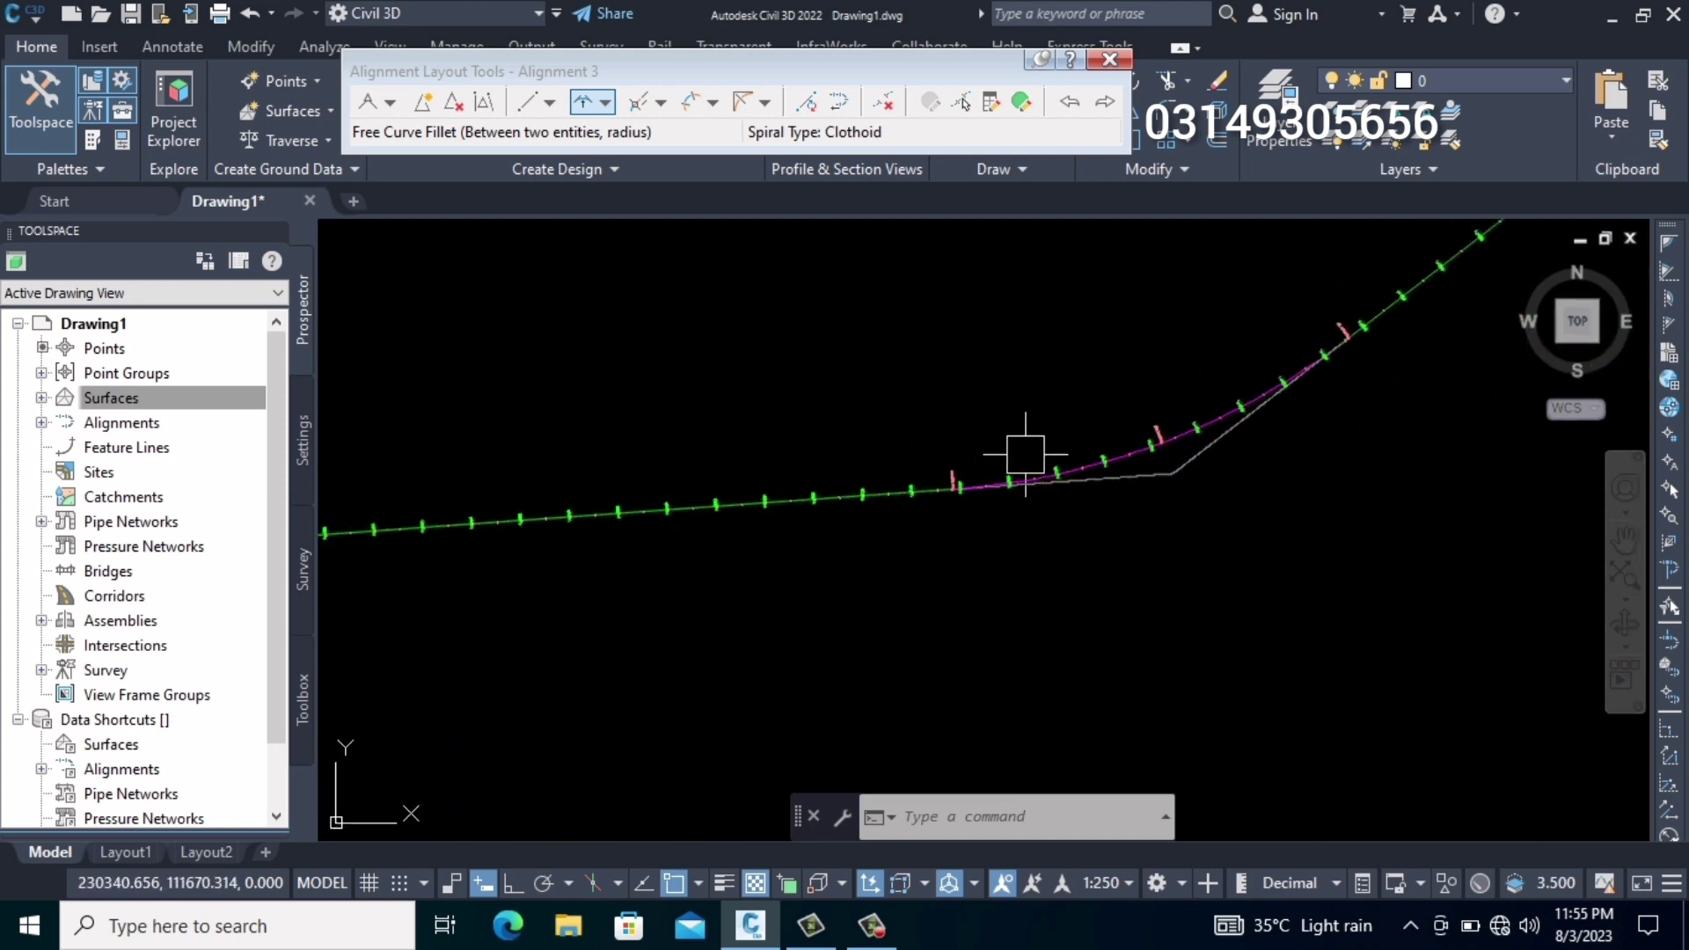
pyautogui.scroll(-2, 1028, 455)
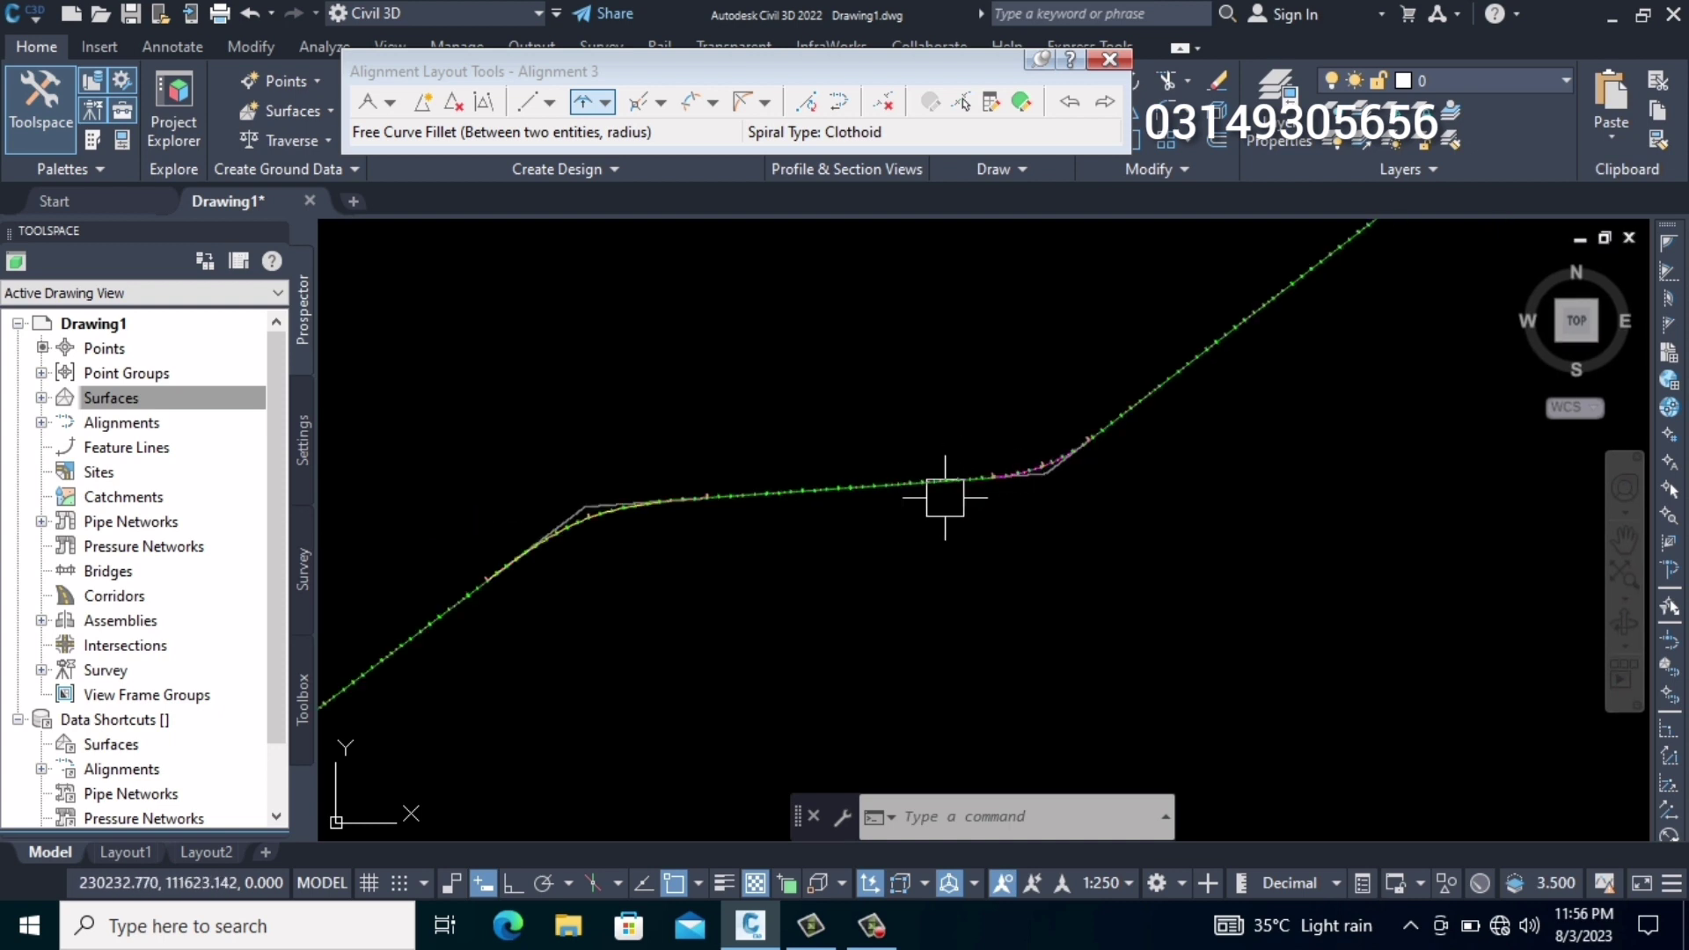
pyautogui.moveTo(731, 544); pyautogui.dragTo(1055, 513, button='middle')
pyautogui.scroll(4, 968, 517)
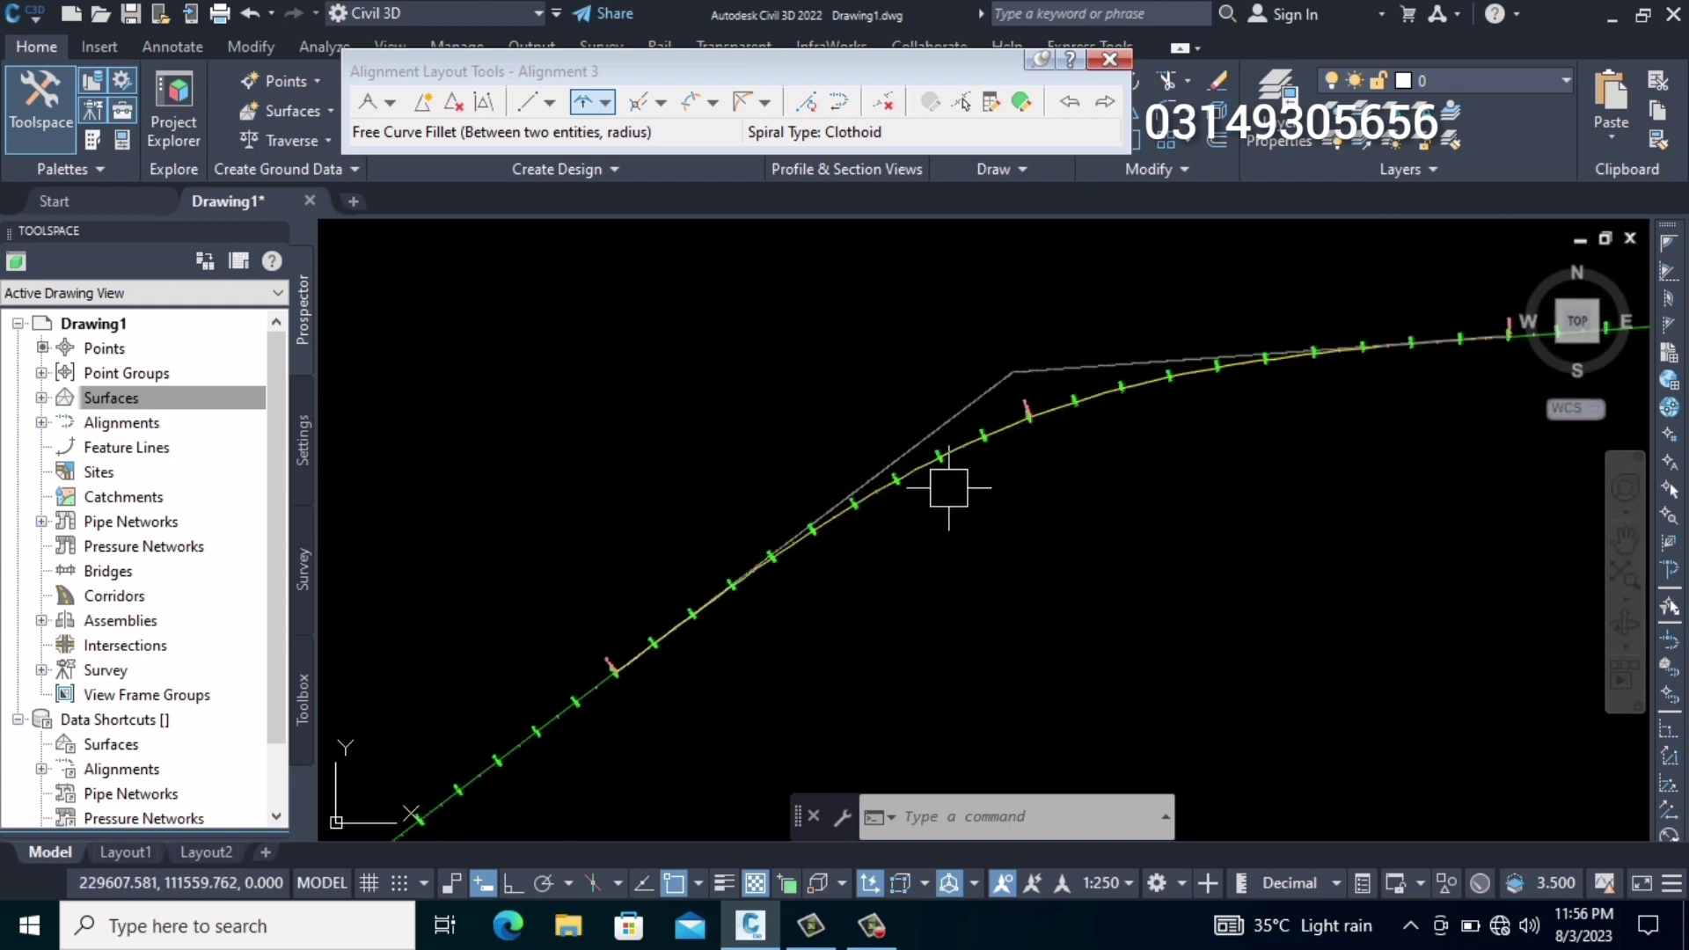
pyautogui.scroll(-2, 856, 483)
pyautogui.scroll(5, 870, 483)
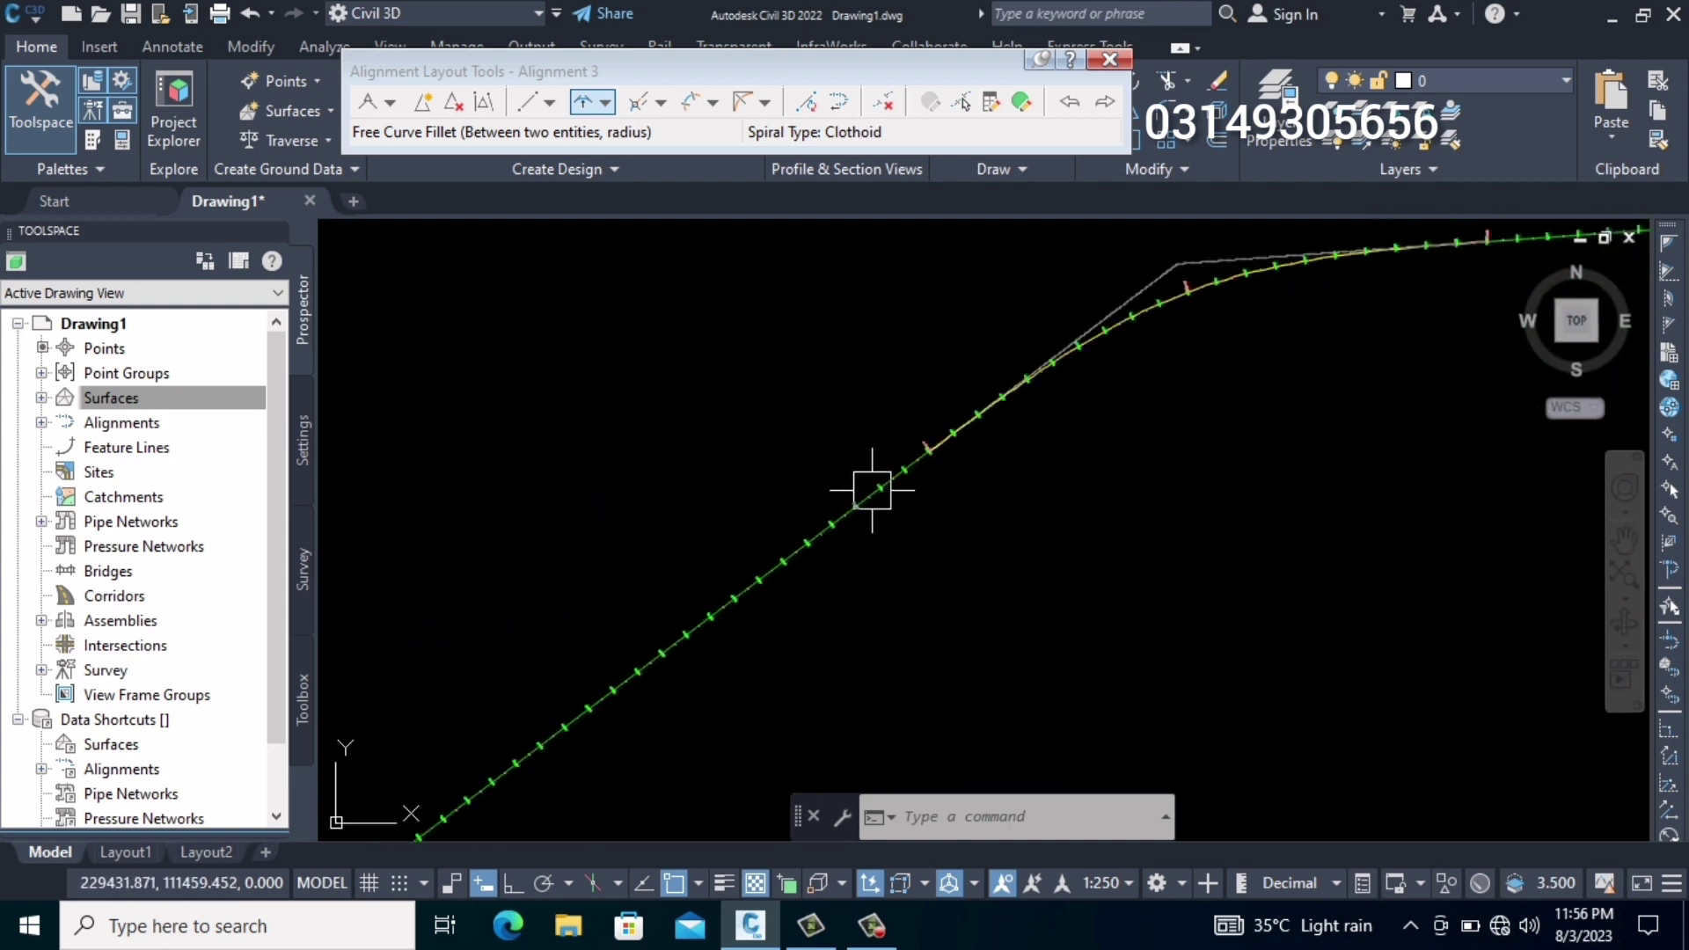
pyautogui.scroll(-2, 835, 527)
pyautogui.scroll(3, 816, 554)
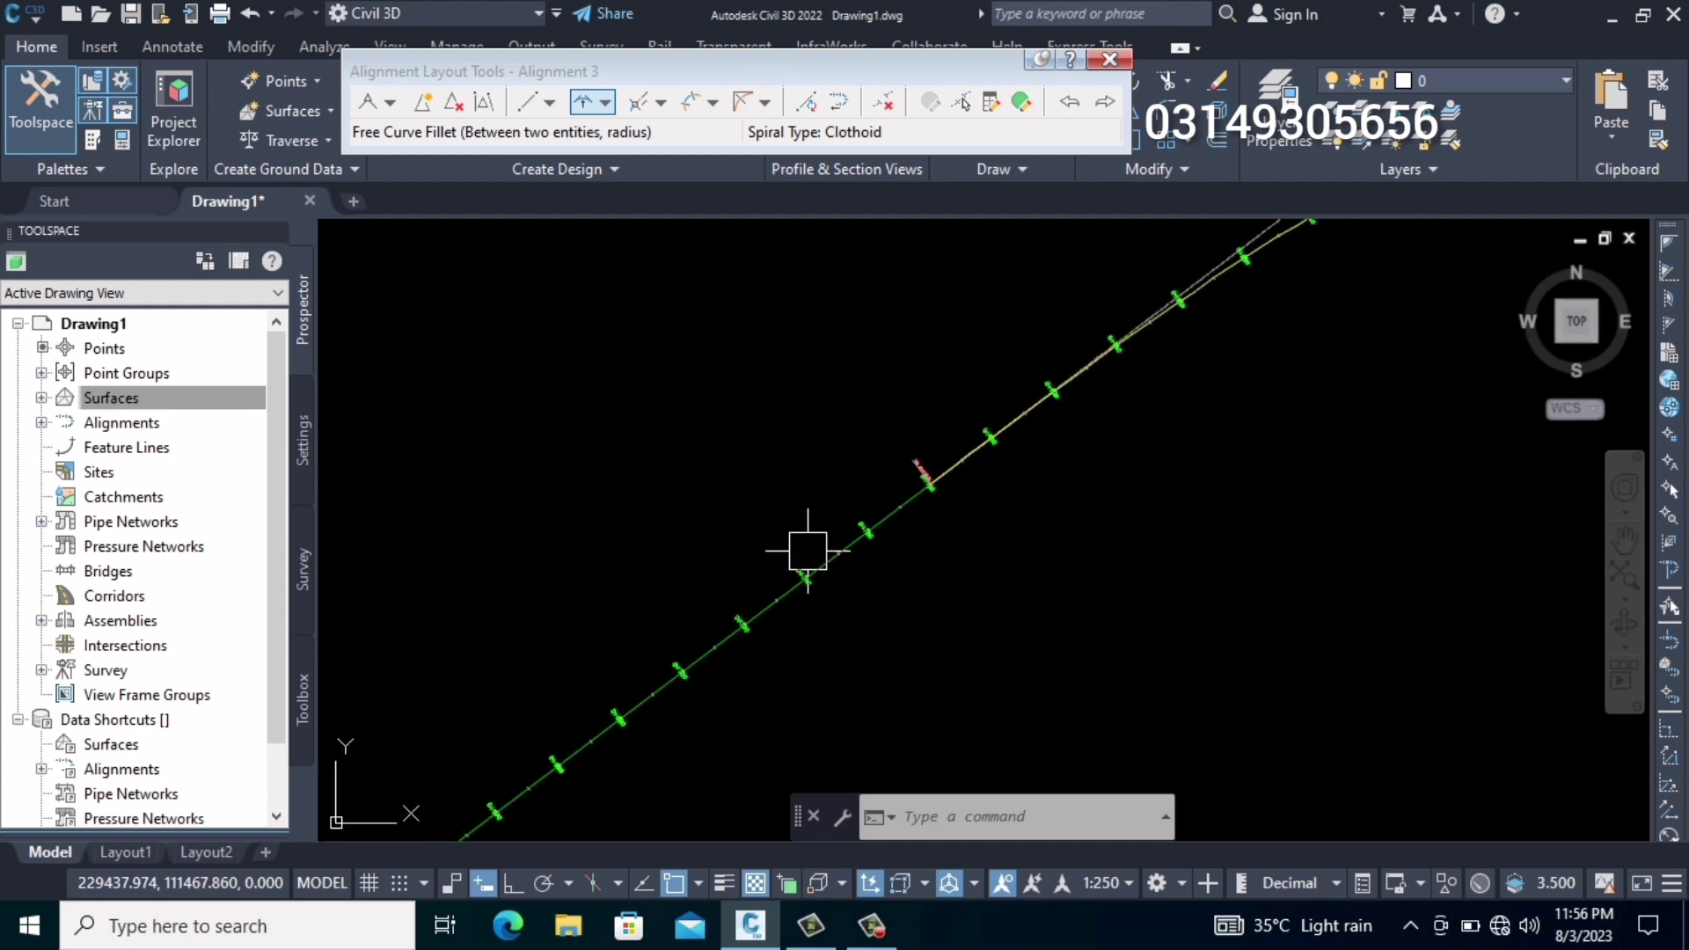
pyautogui.scroll(-3, 835, 457)
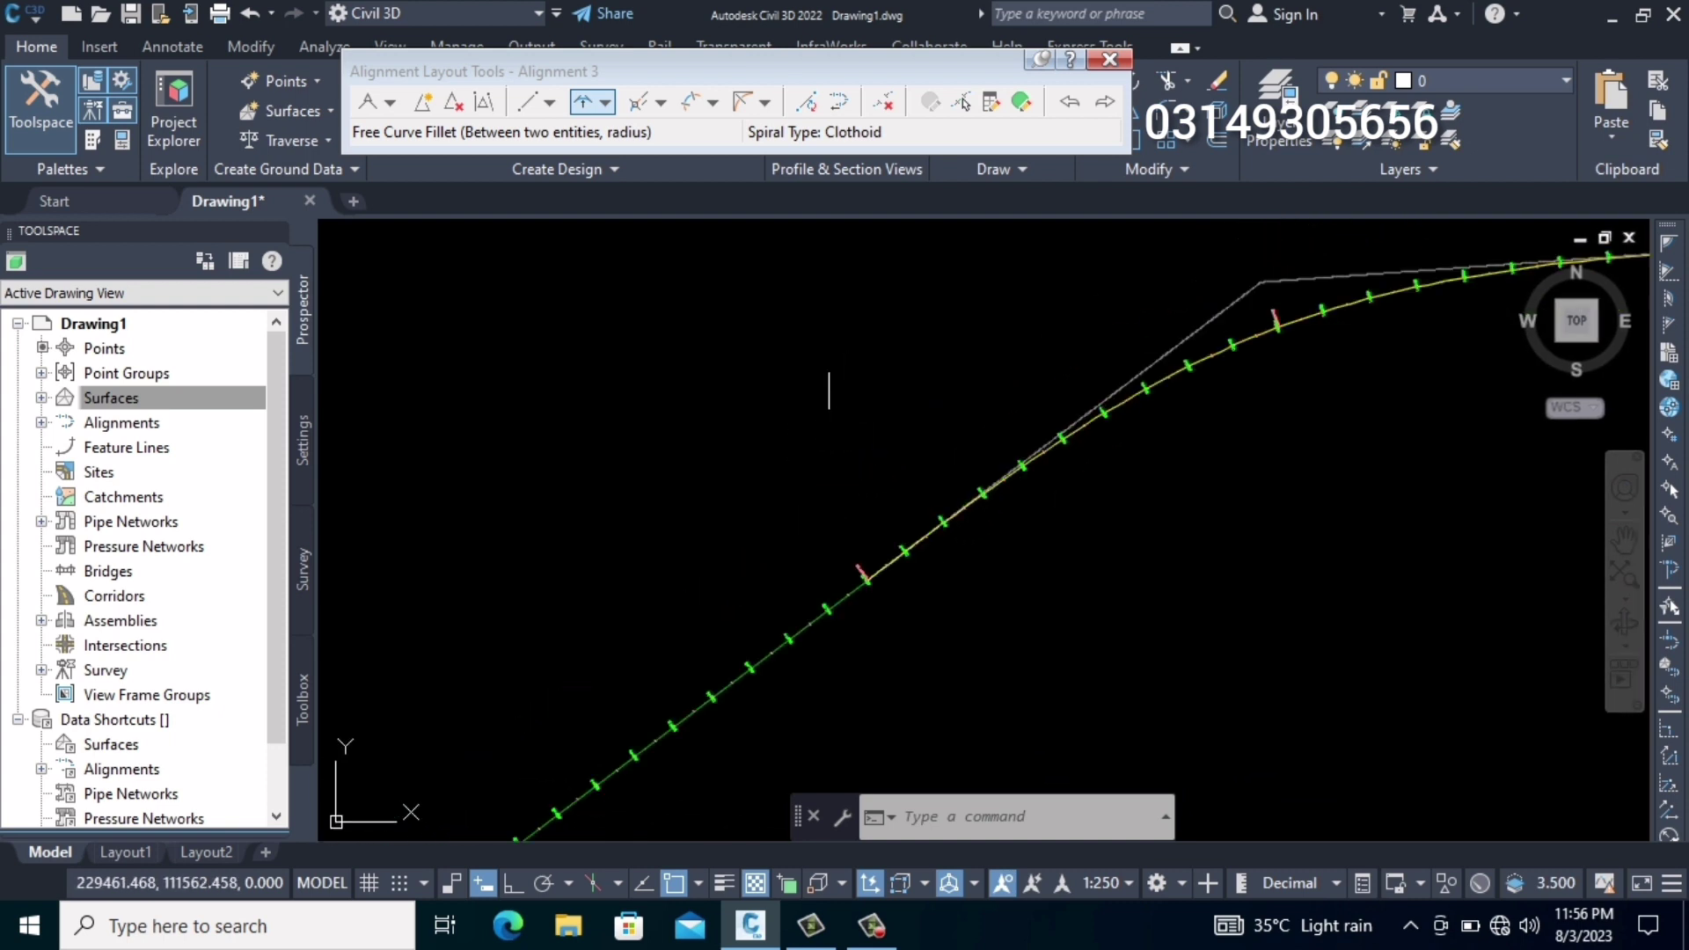
# Close the alignment layout tools and open Alignment 3's properties to review its name and object style
pyautogui.press('Escape')
pyautogui.press('Escape')
pyautogui.press('Escape')
pyautogui.scroll(5, 1090, 383)
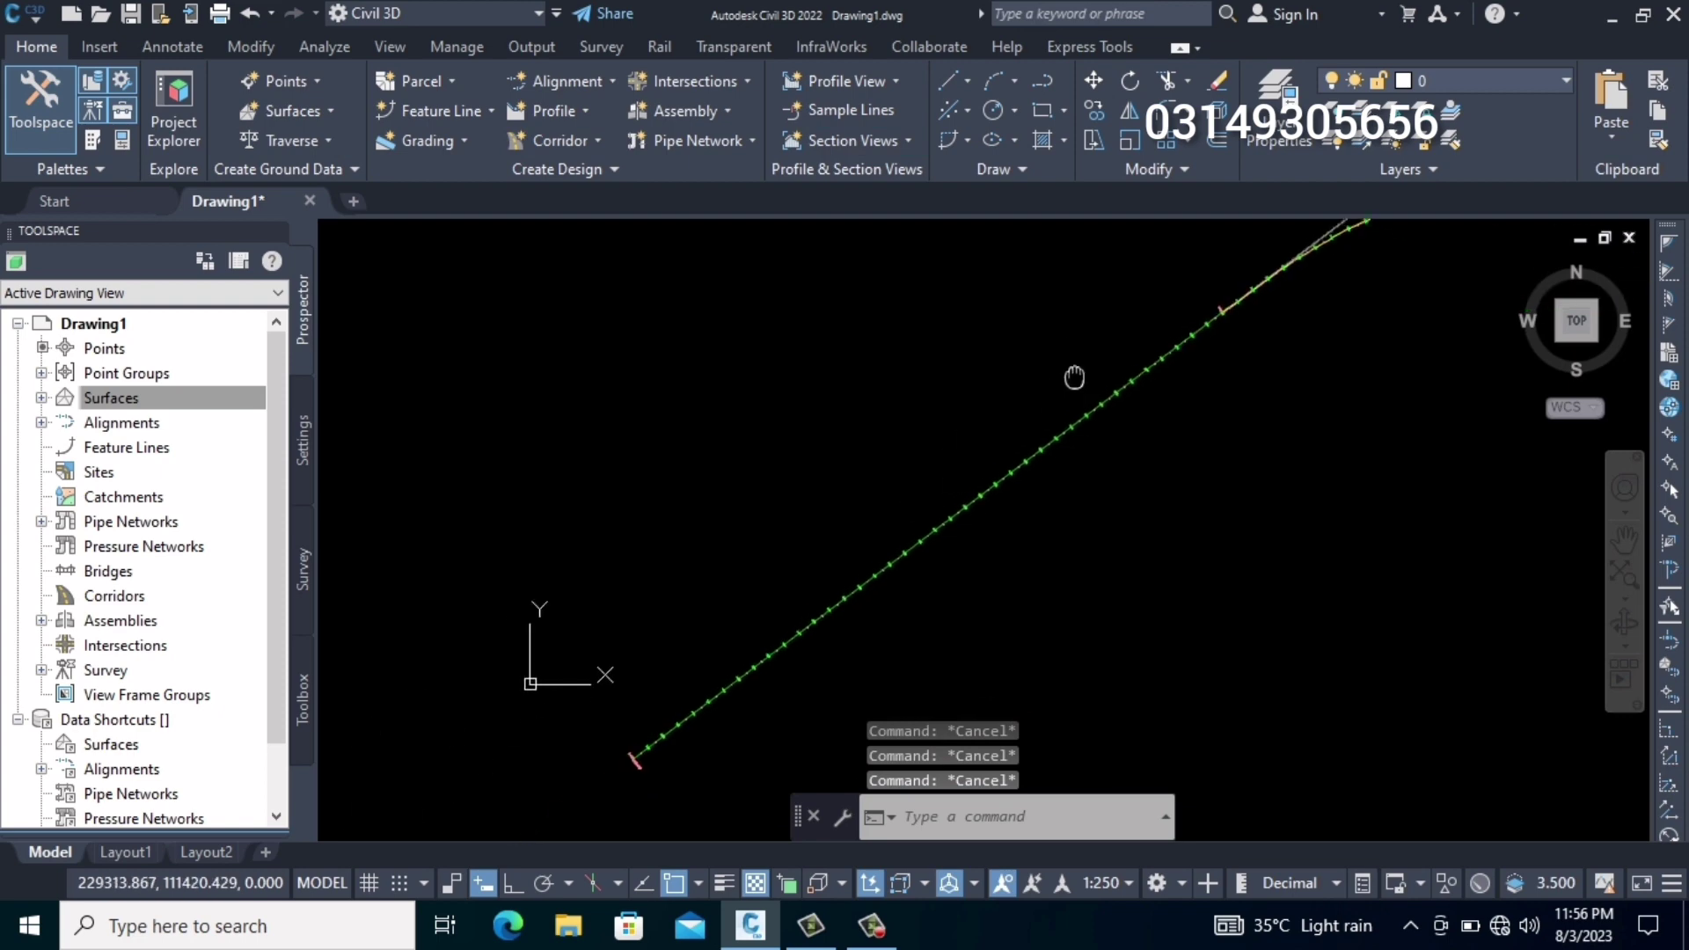
pyautogui.scroll(2, 964, 502)
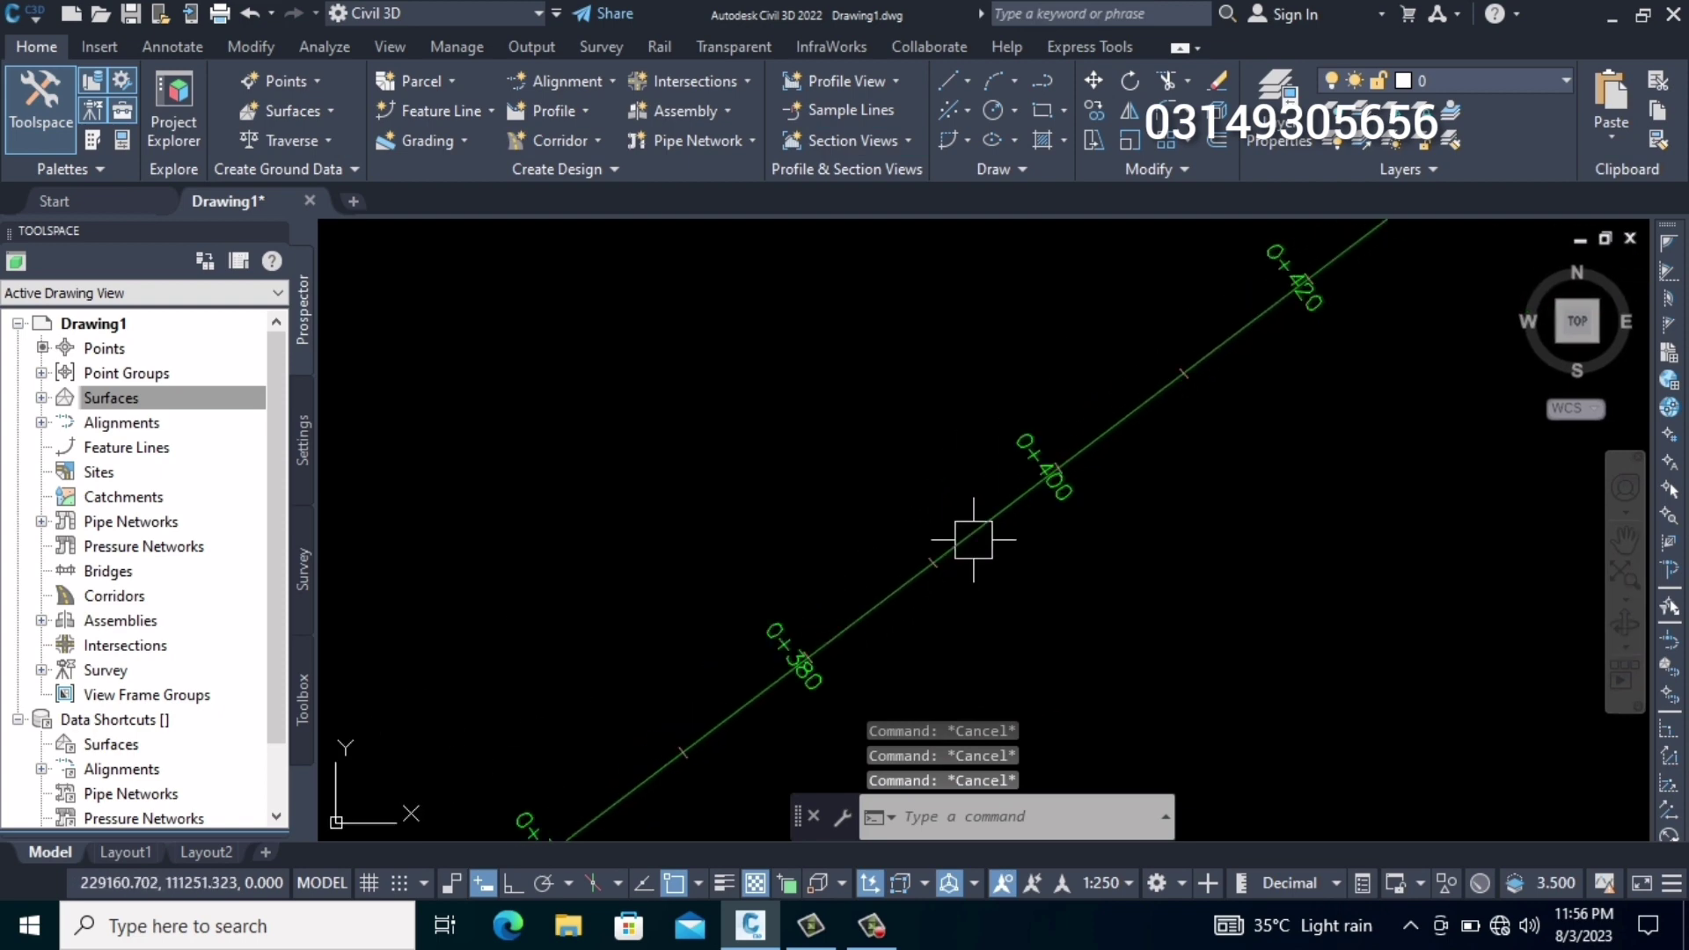
pyautogui.click(1002, 515)
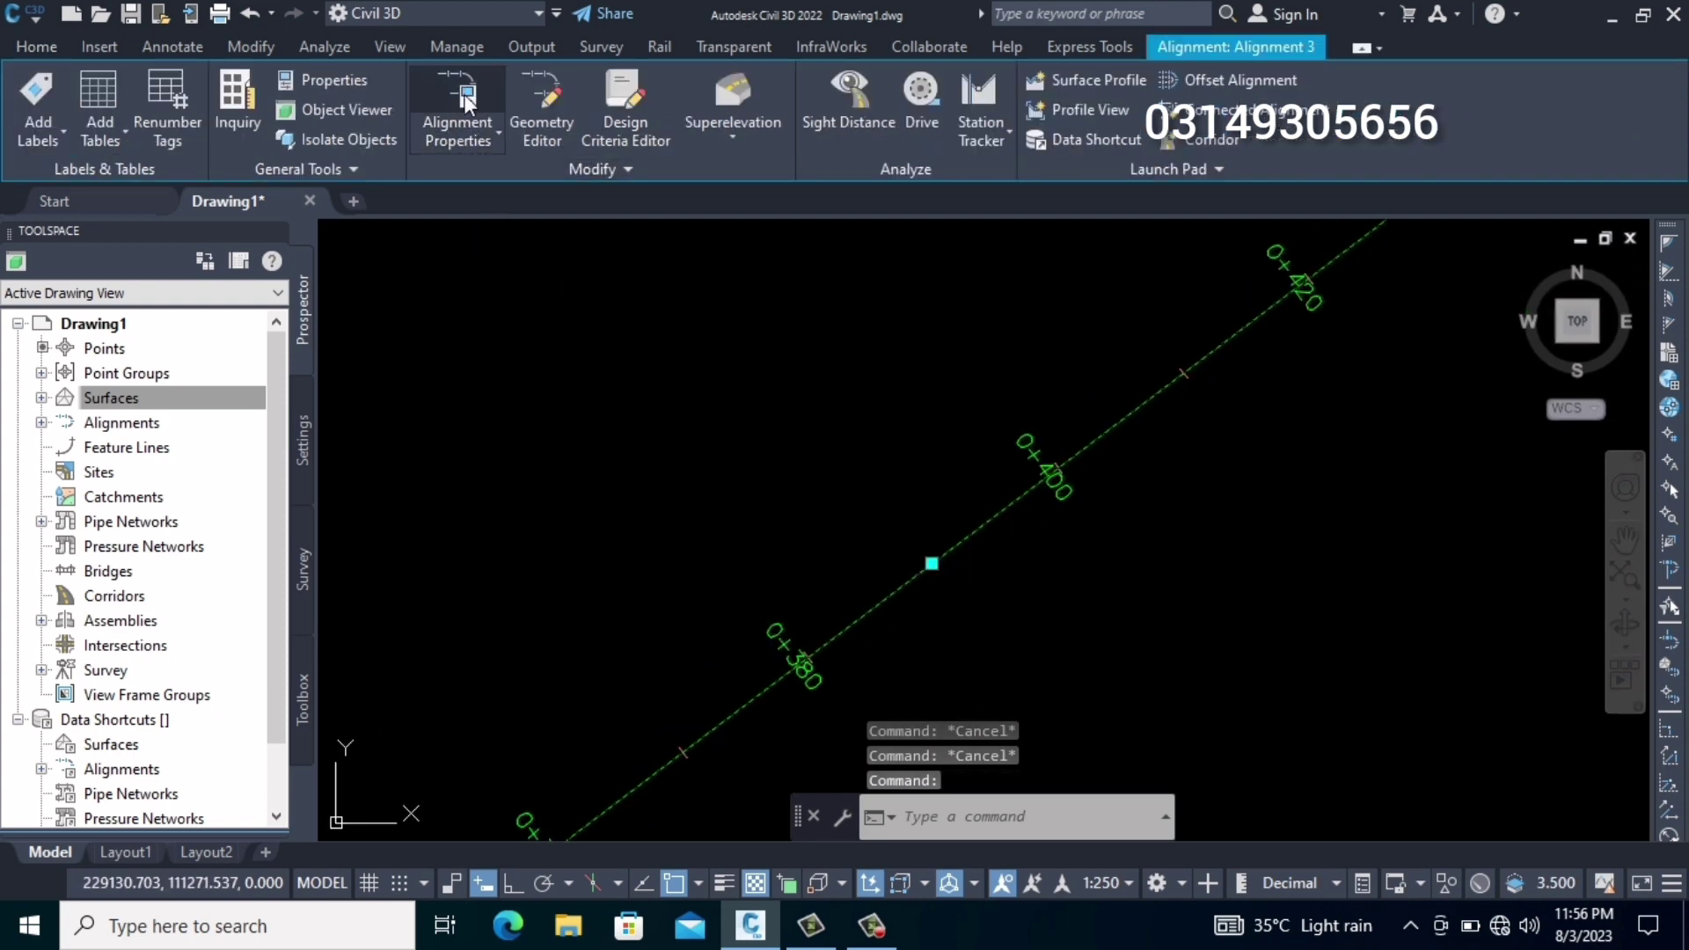
pyautogui.click(458, 111)
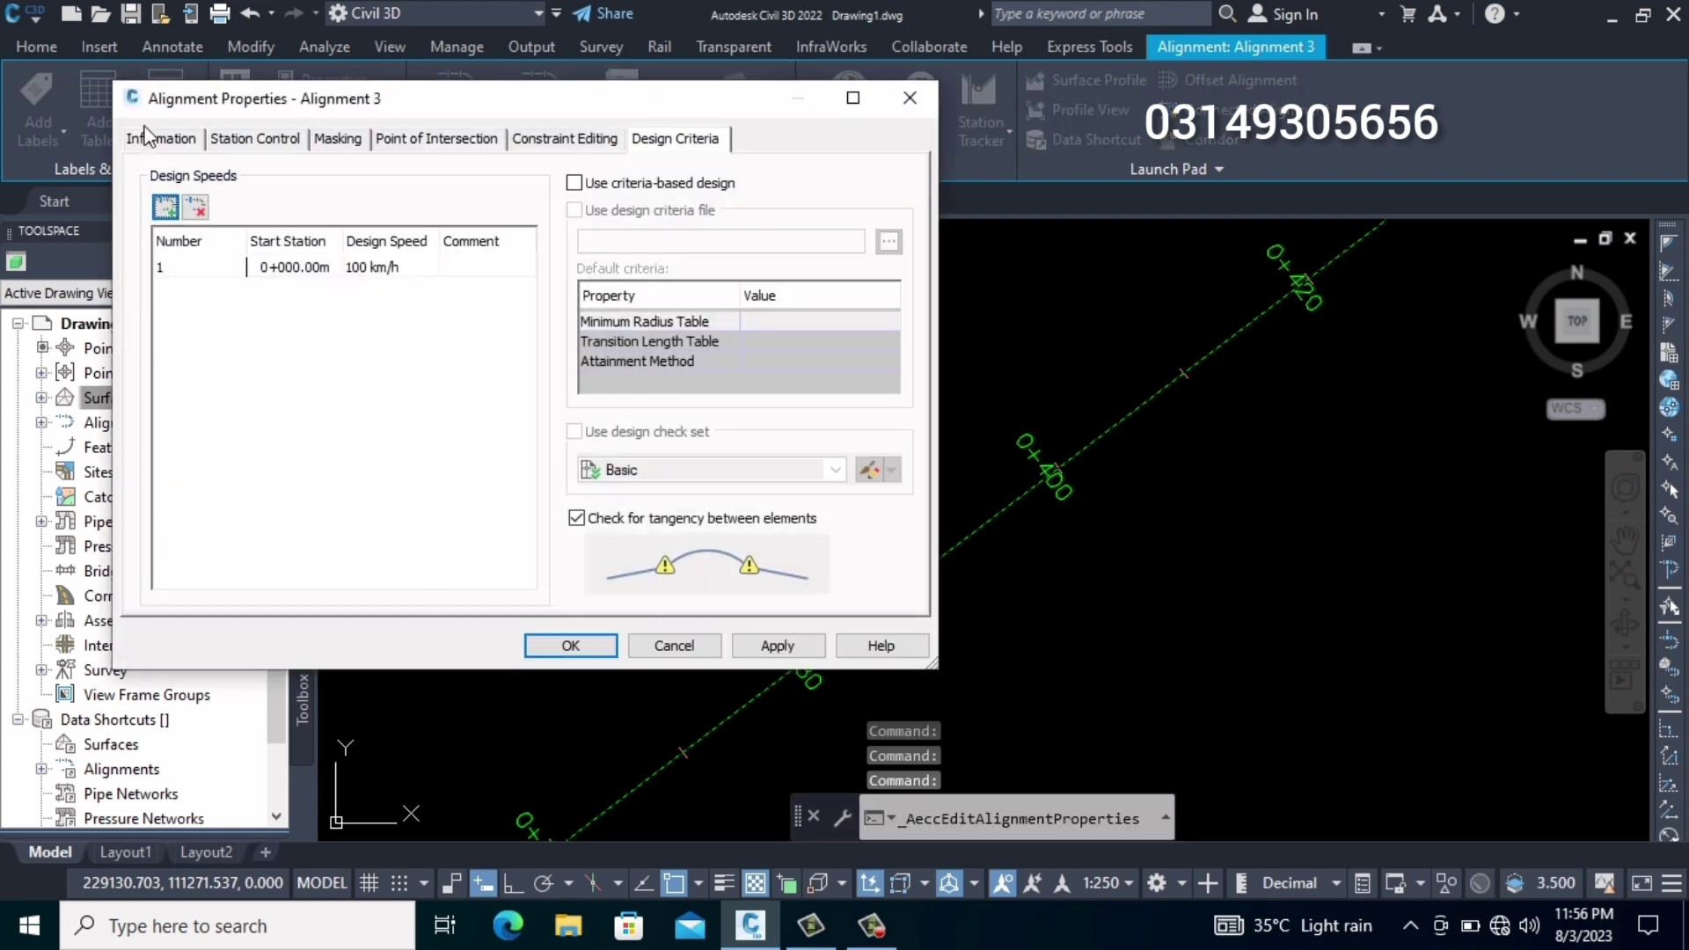
pyautogui.click(159, 139)
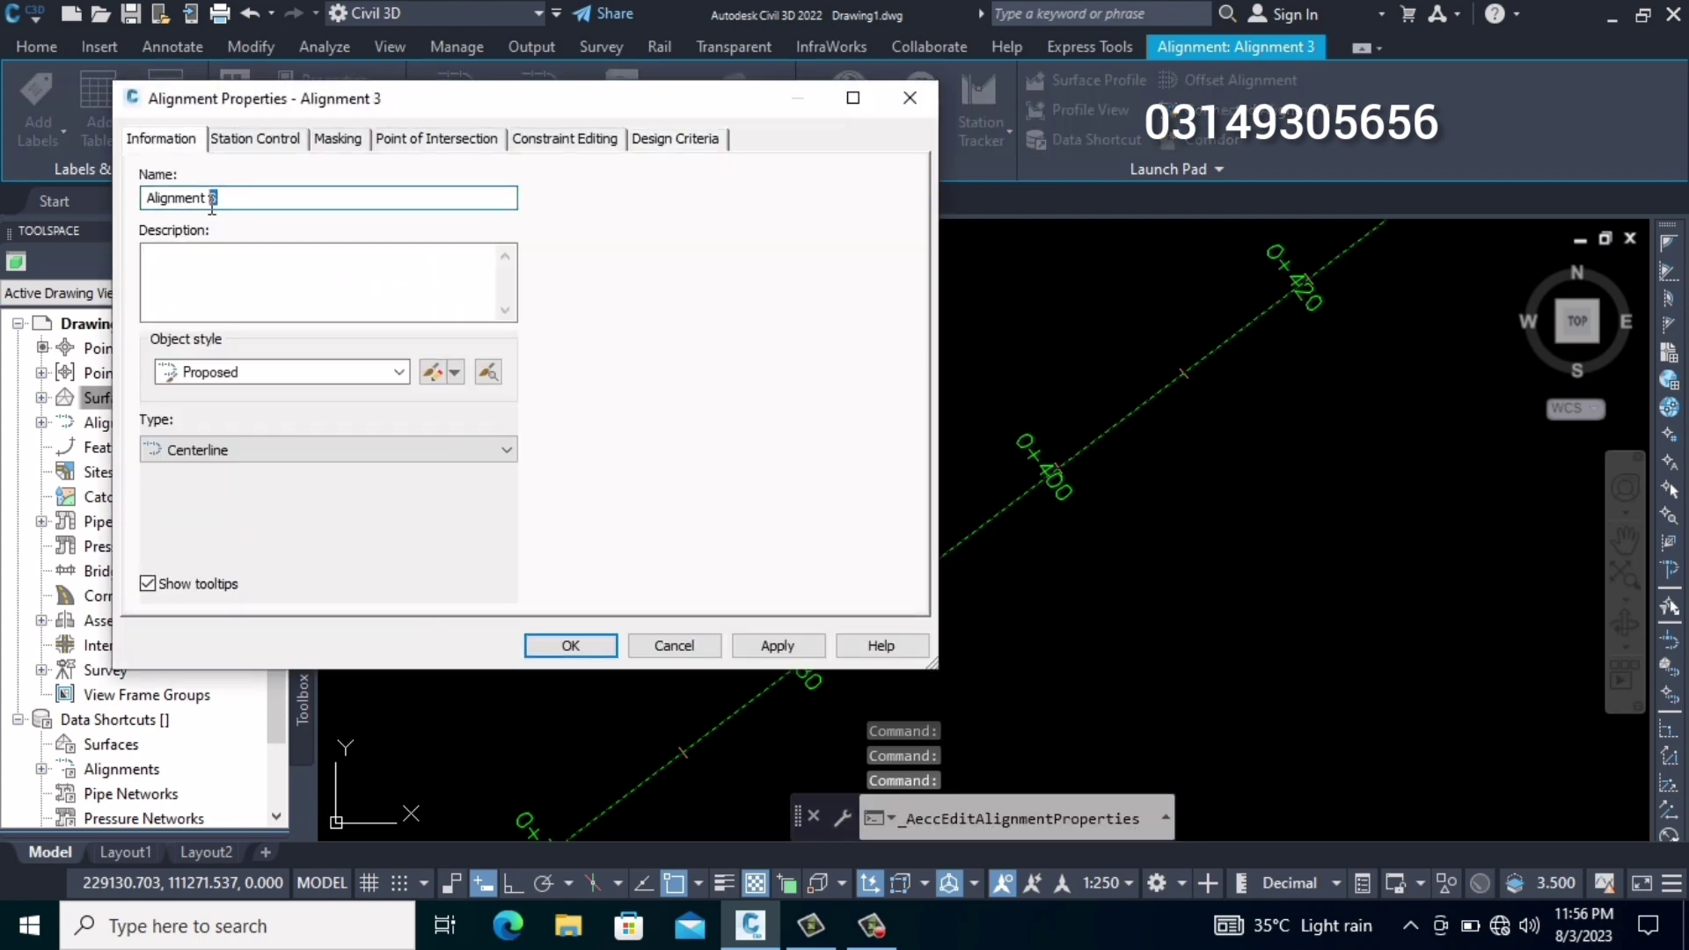
pyautogui.moveTo(211, 202); pyautogui.dragTo(100, 218)
pyautogui.click(264, 372)
pyautogui.click(242, 490)
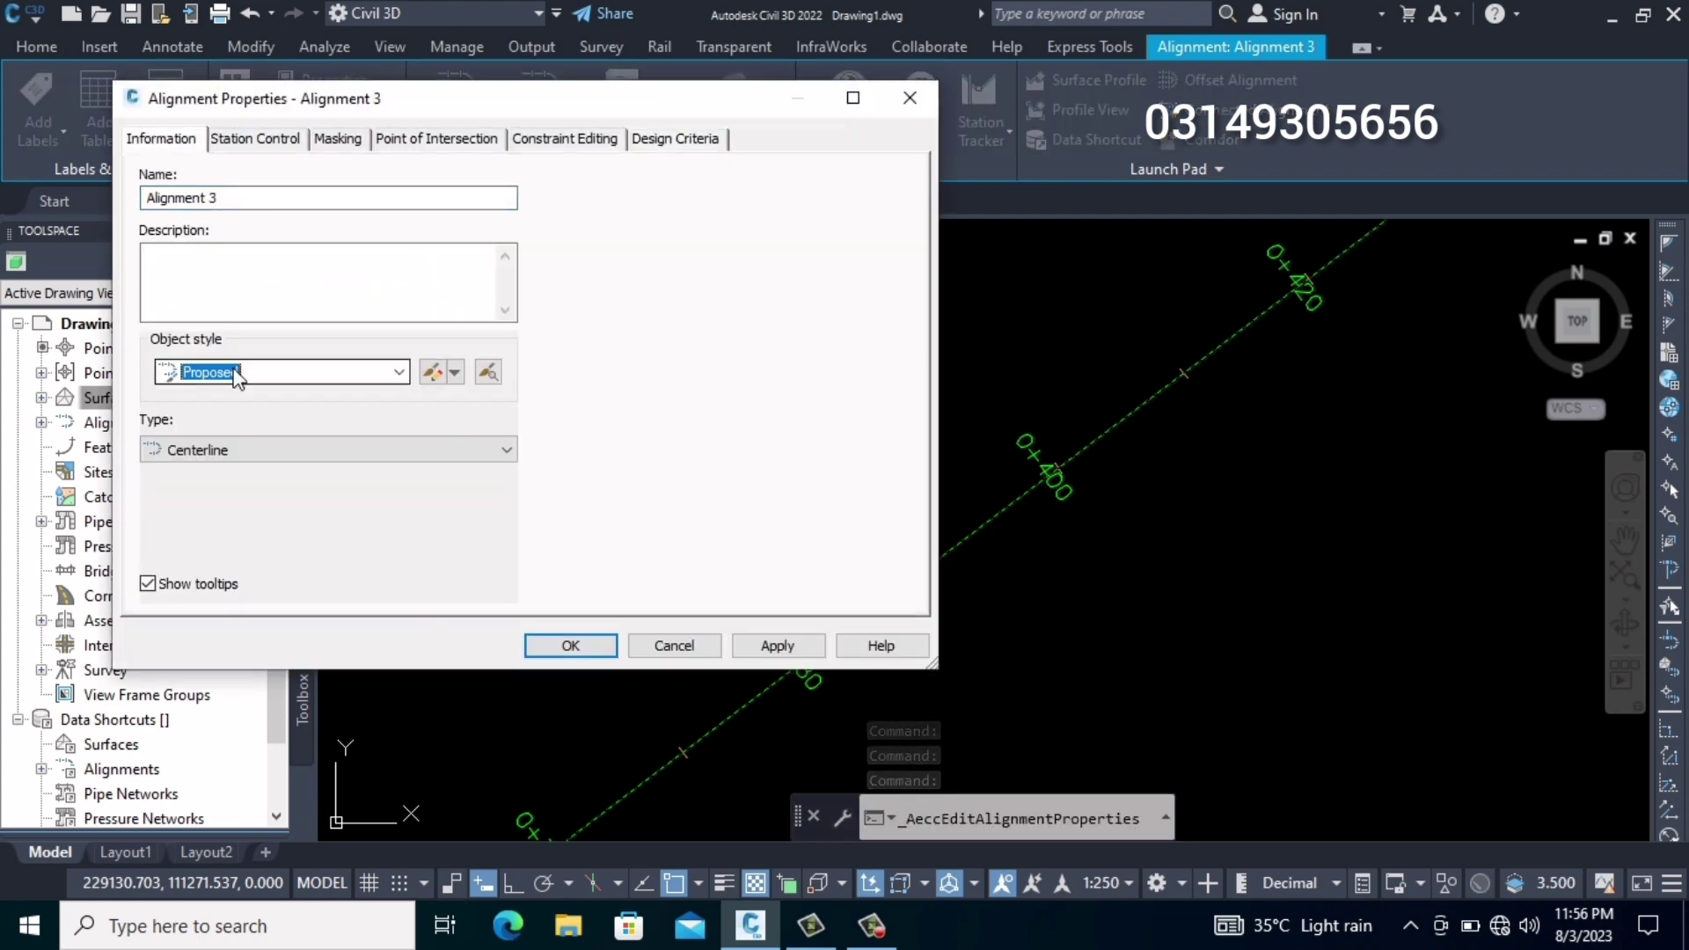
# Set the reference point station of Alignment 3 to 0+500.00, apply it, and check the label at the alignment's start
pyautogui.click(250, 139)
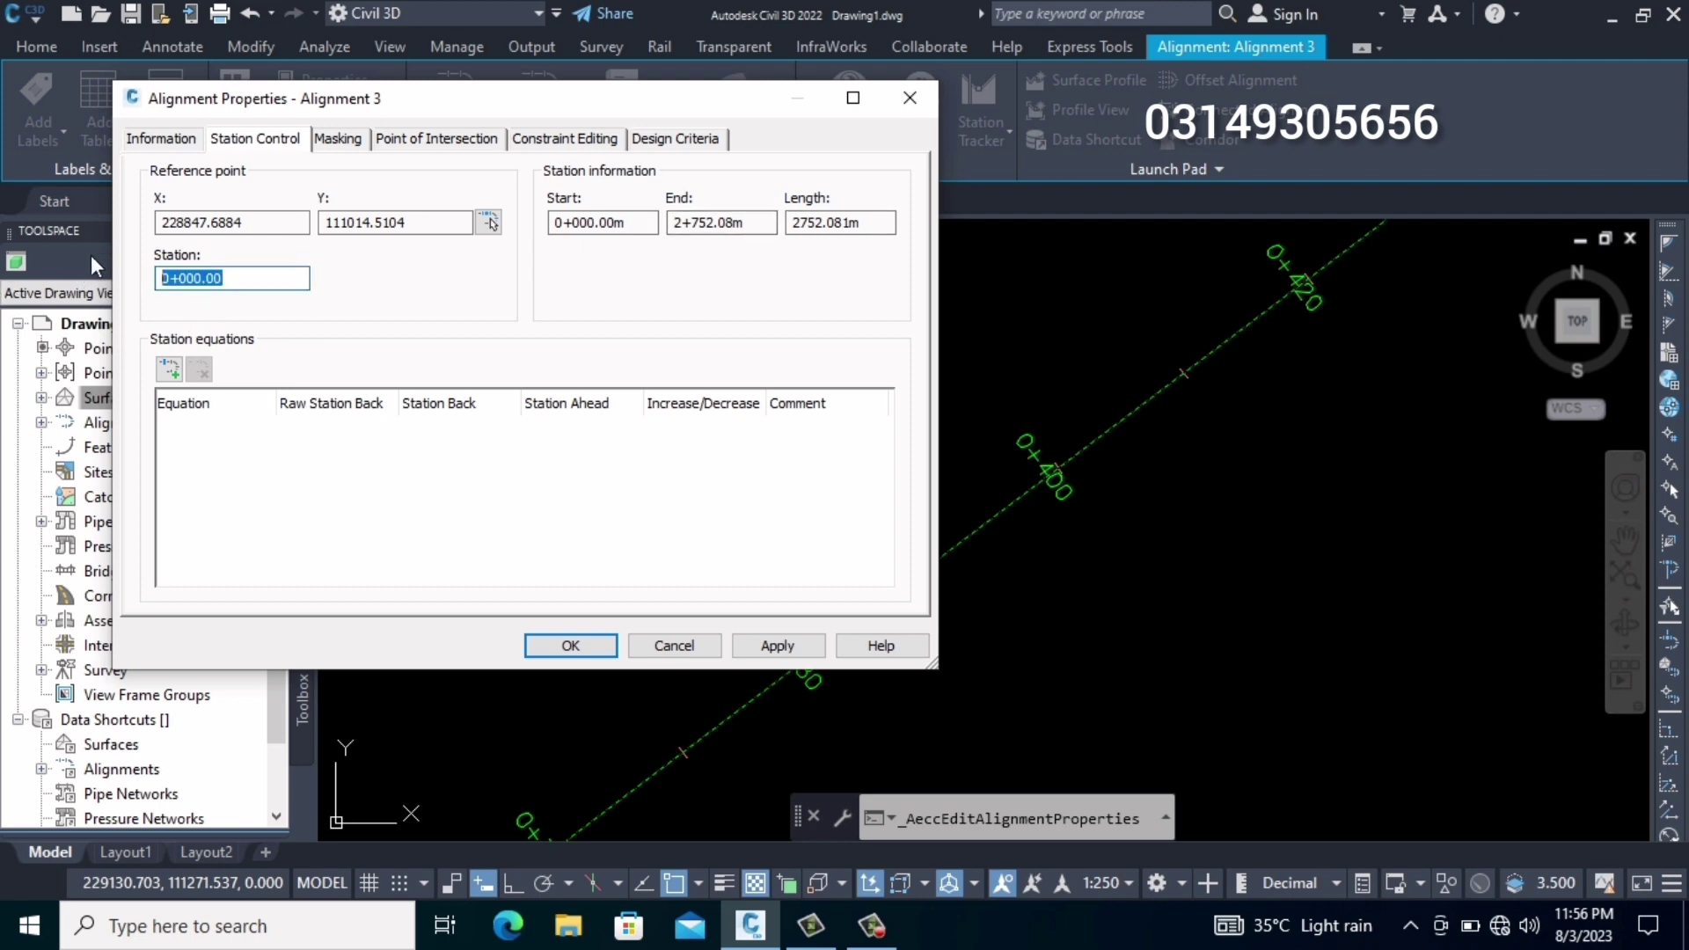
pyautogui.write('500')
pyautogui.click(747, 646)
pyautogui.click(604, 450)
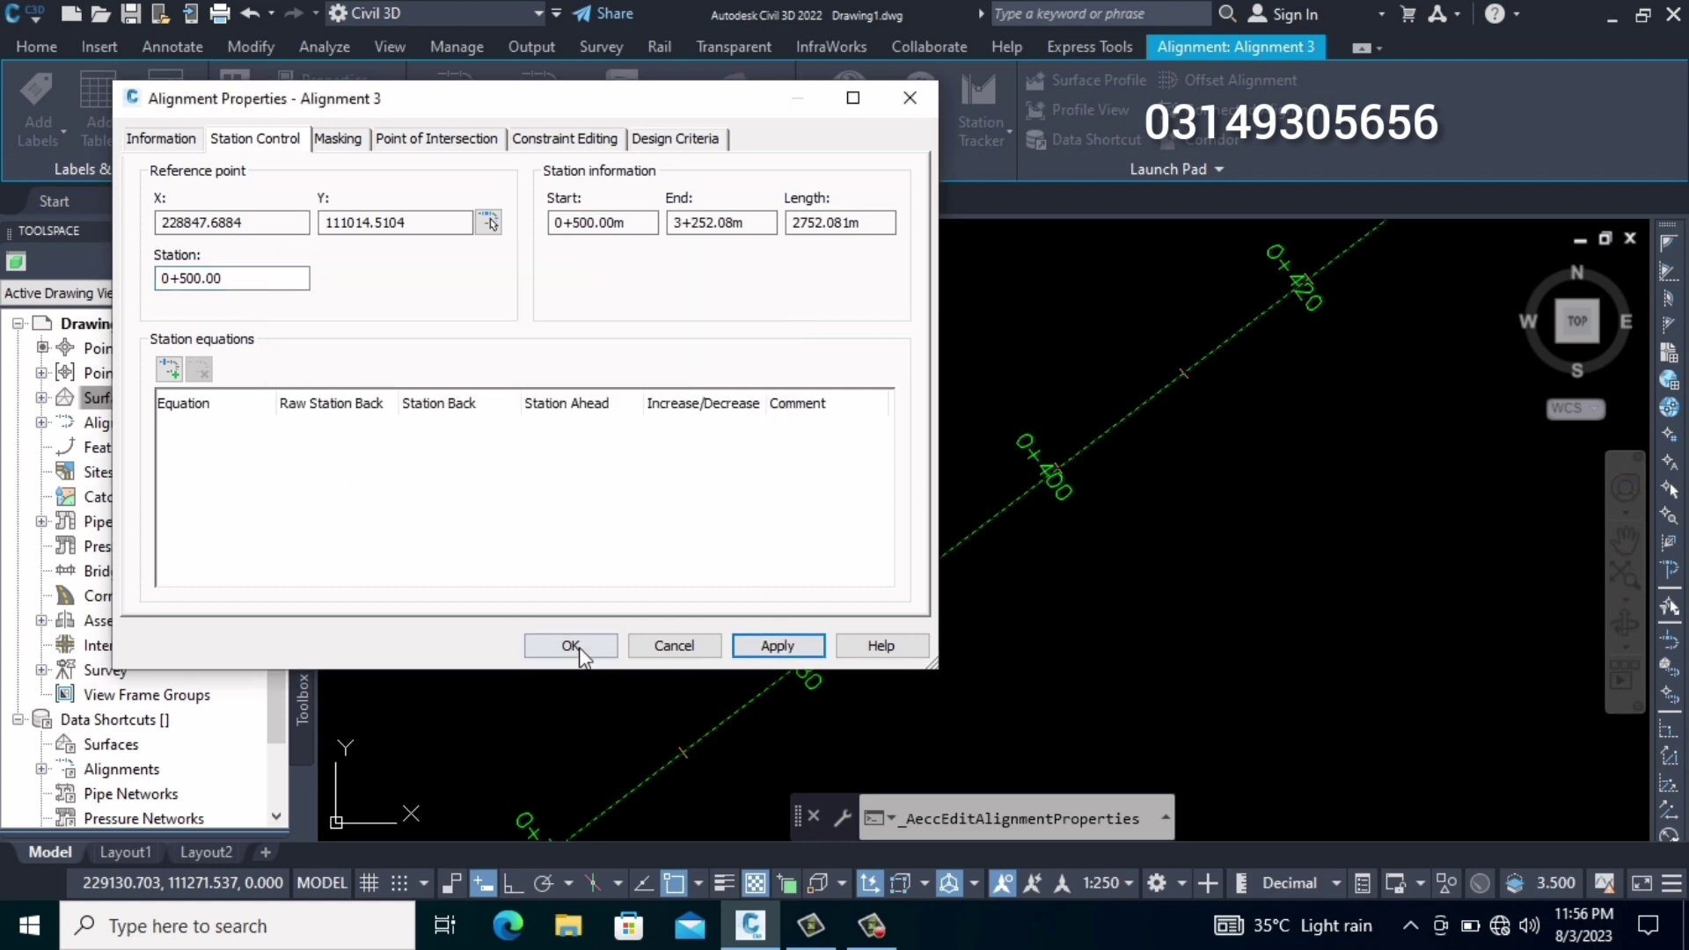
pyautogui.click(570, 645)
pyautogui.scroll(-4, 953, 482)
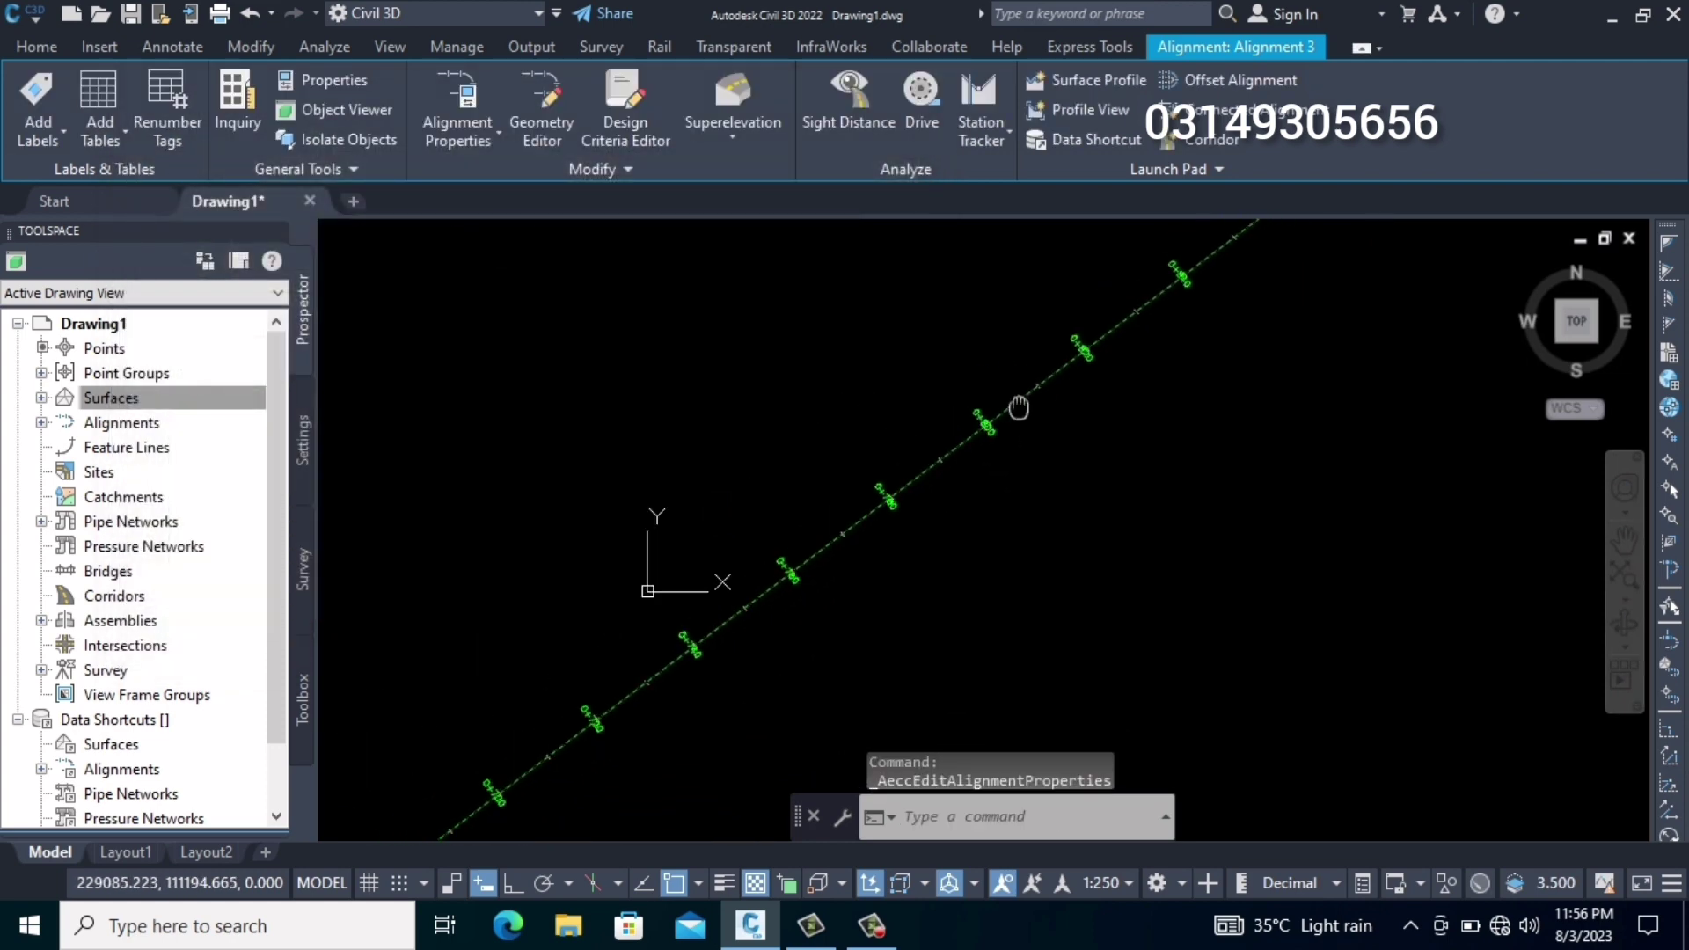
pyautogui.scroll(5, 554, 791)
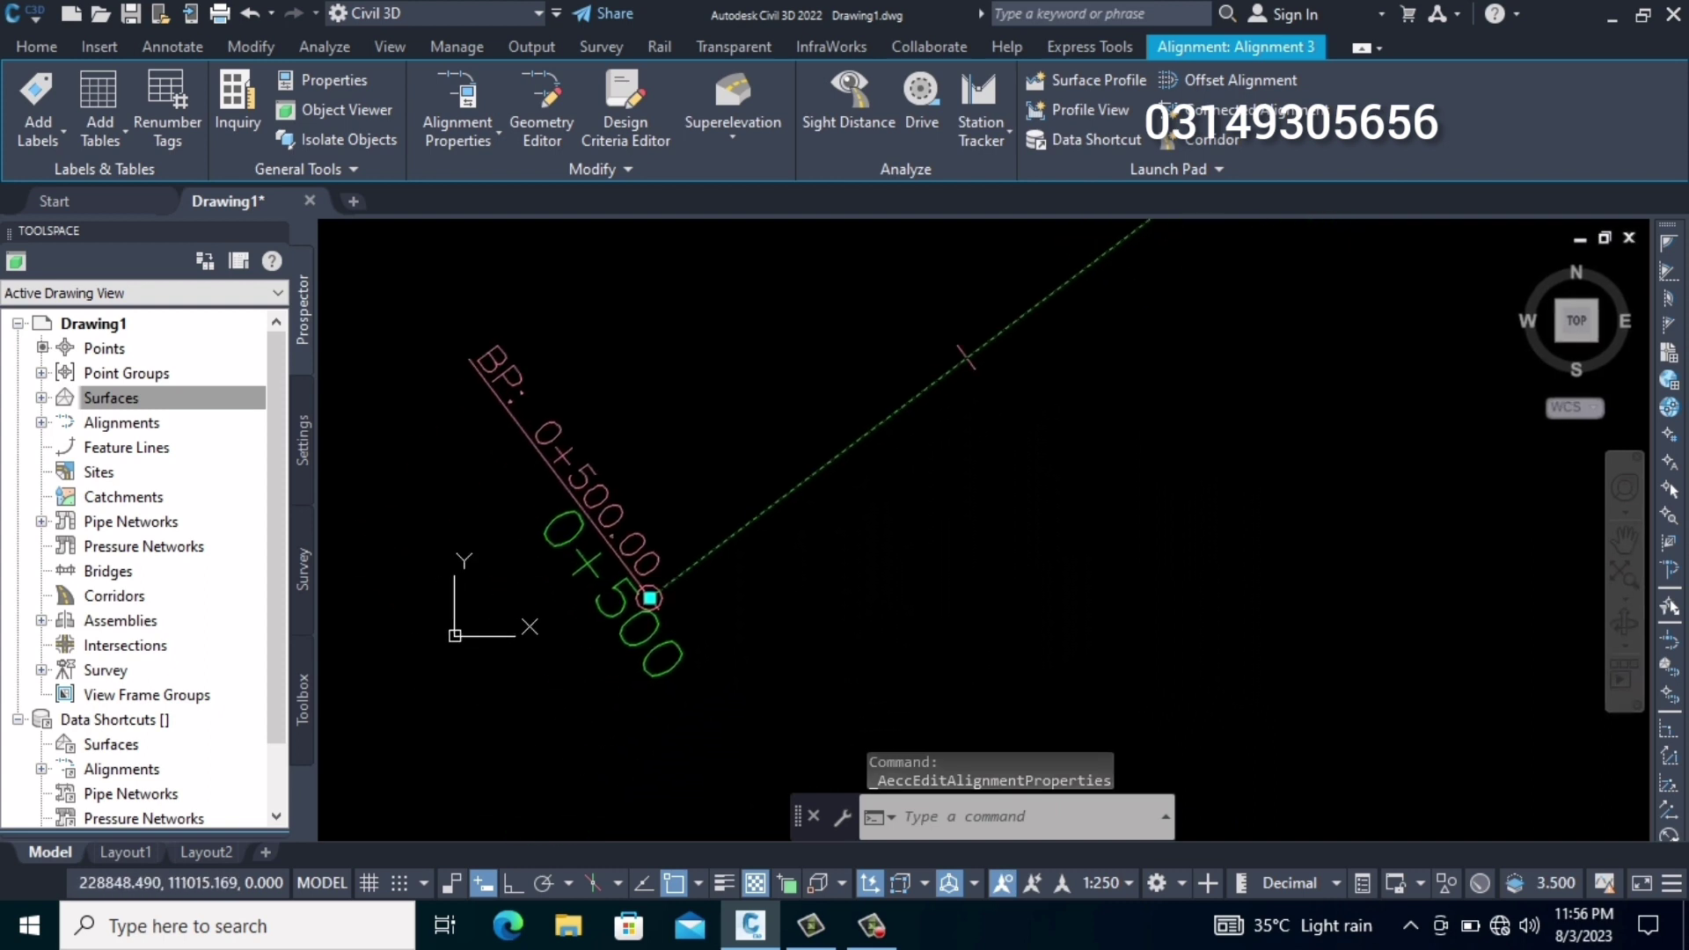
pyautogui.scroll(-5, 649, 592)
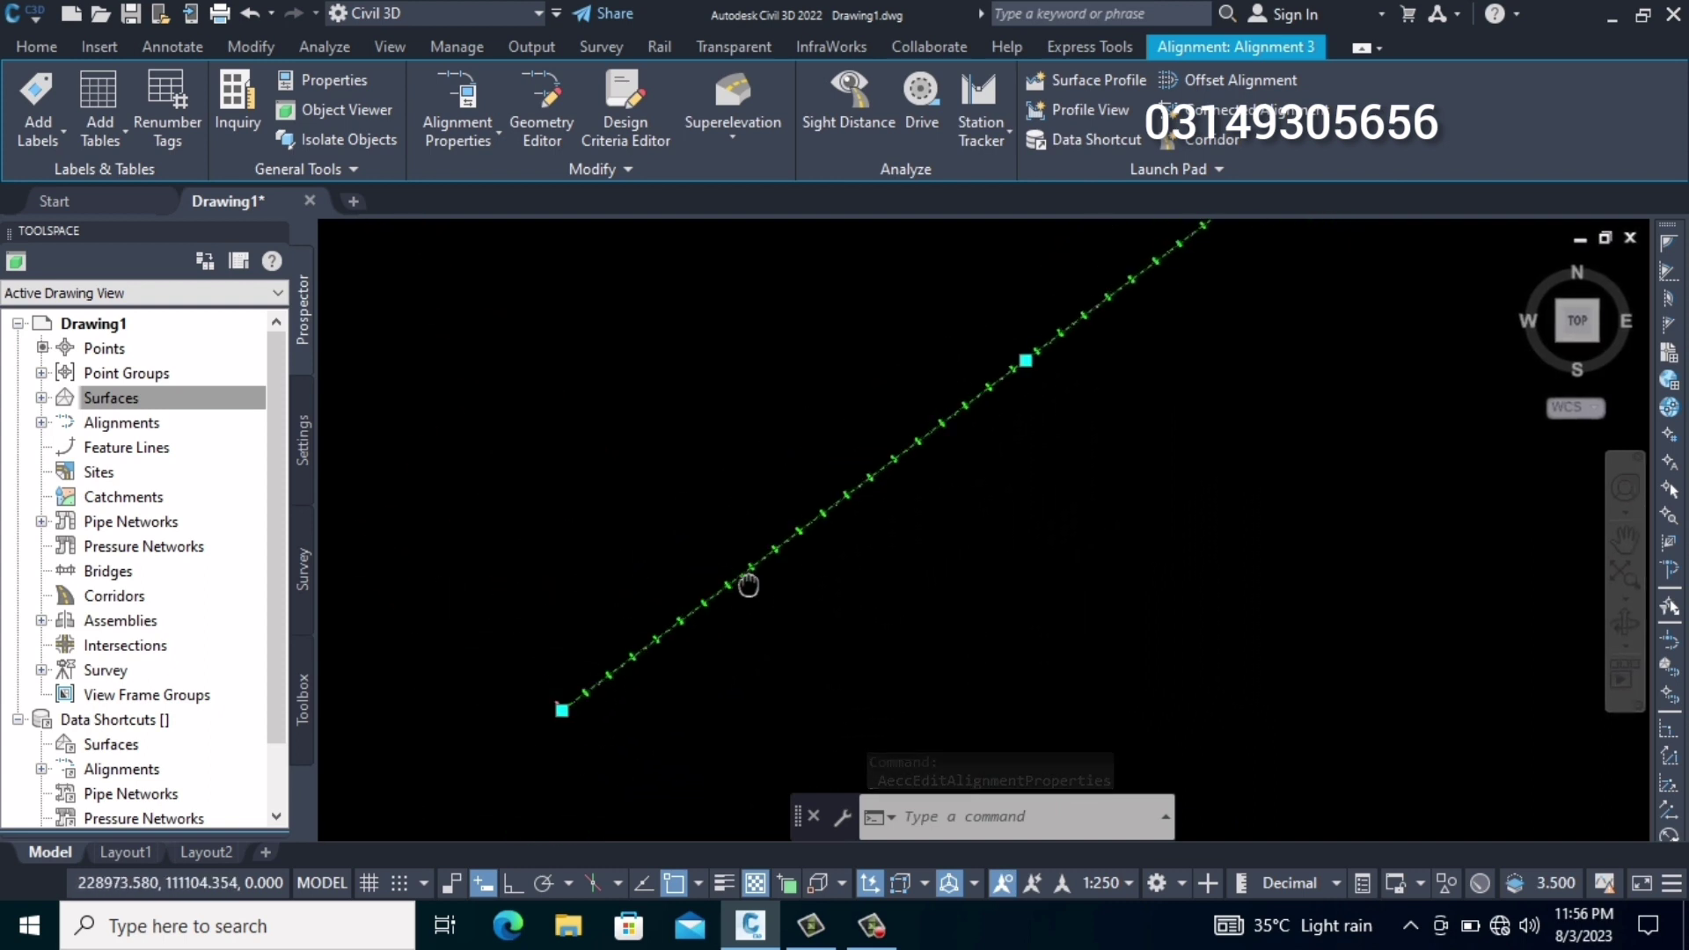
# Start a new masking region in Alignment 3's properties and pick station 0+940 as its first station
pyautogui.click(458, 110)
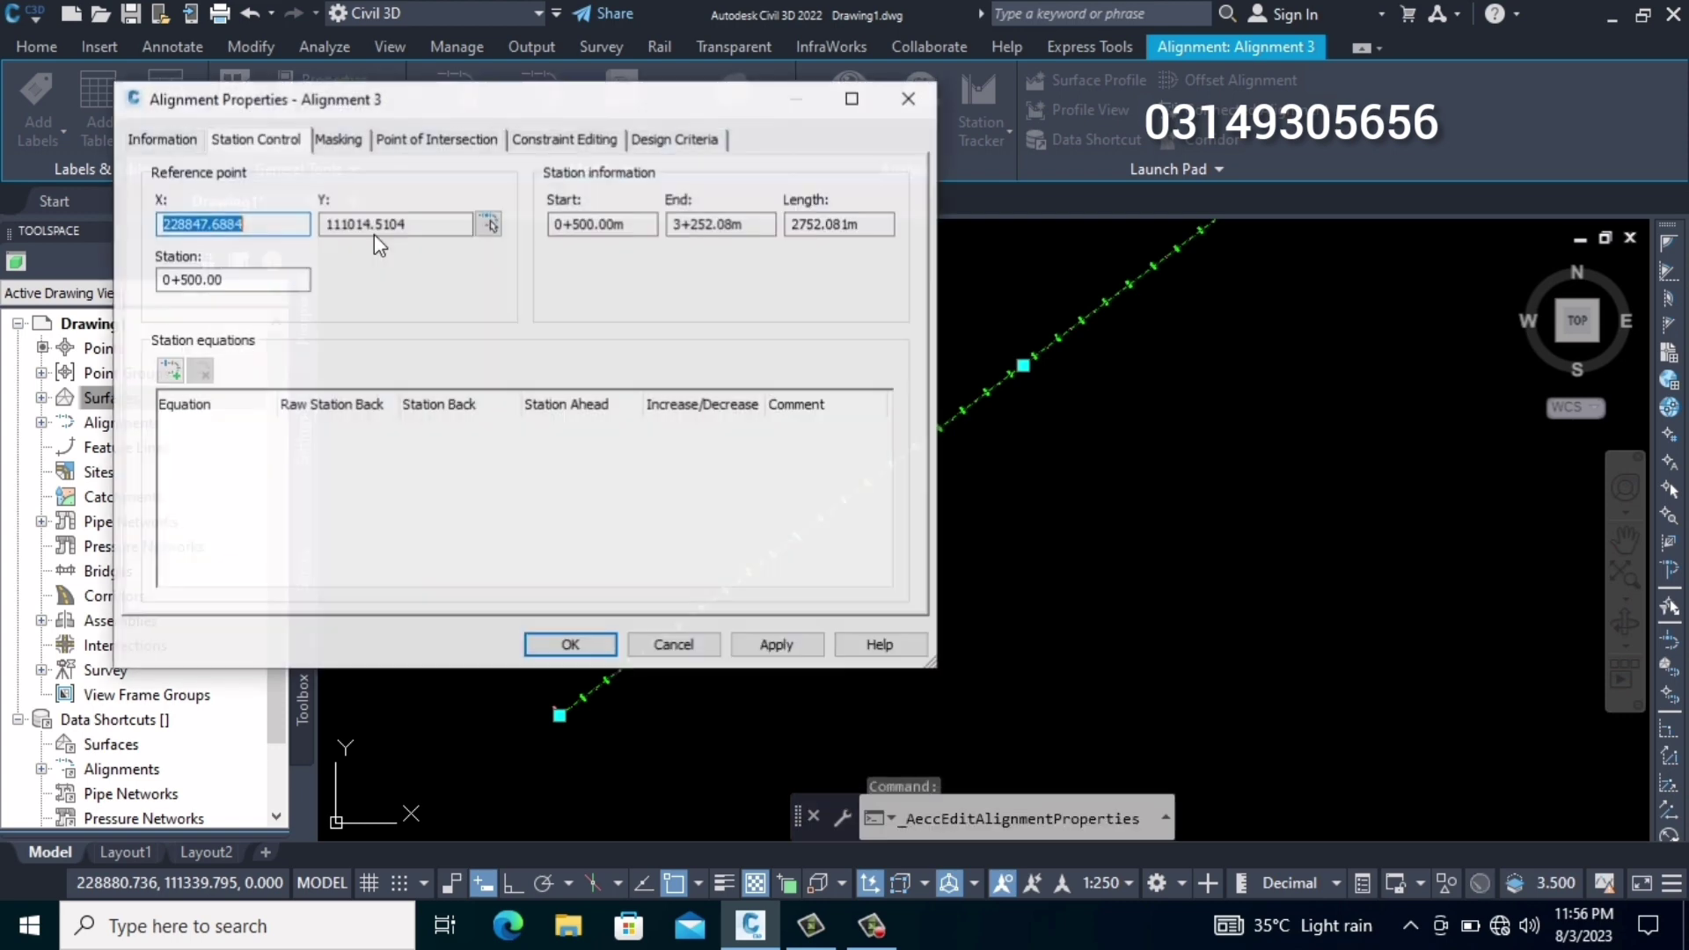
pyautogui.click(342, 141)
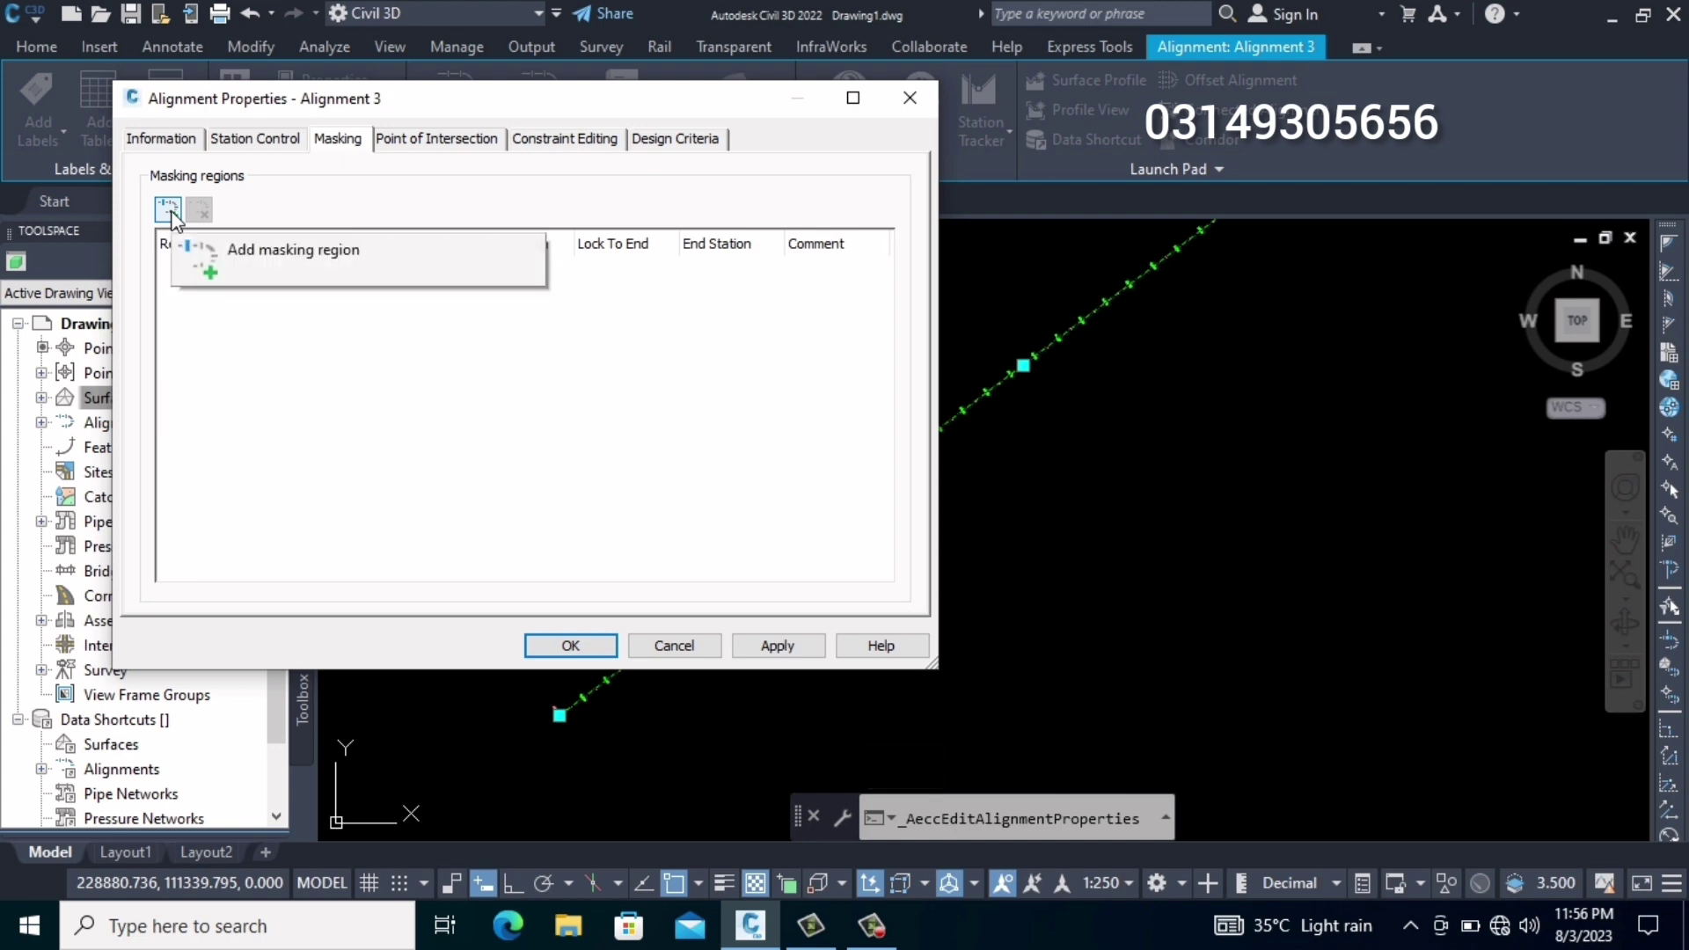
pyautogui.click(172, 217)
pyautogui.scroll(-4, 447, 498)
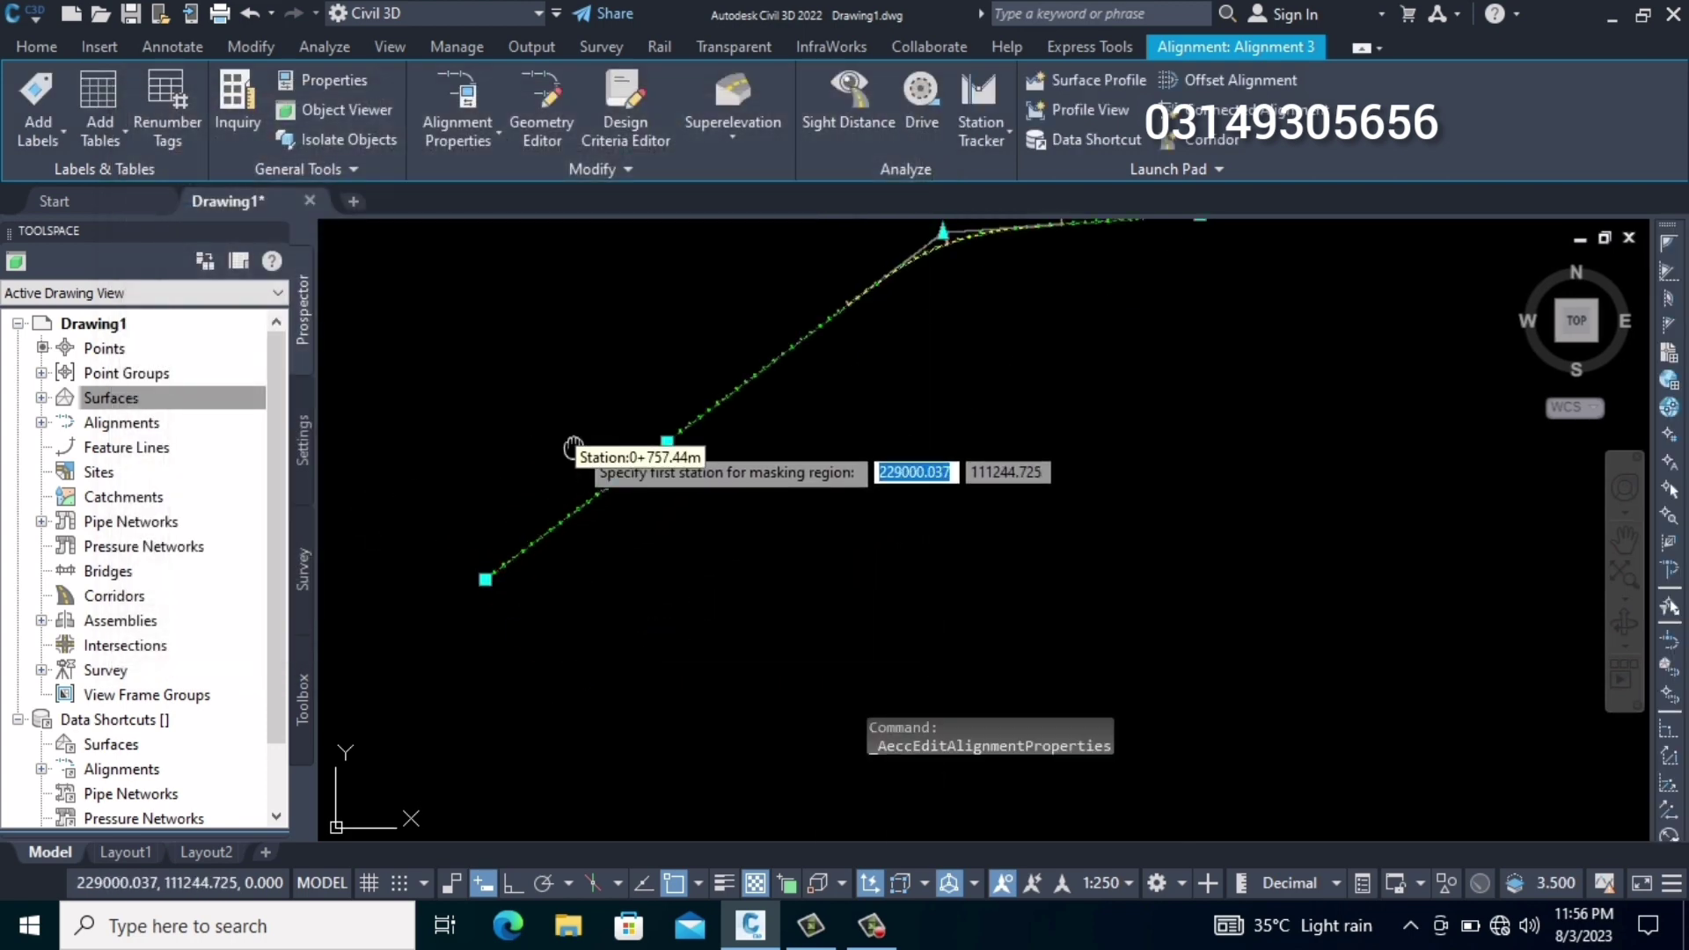
pyautogui.moveTo(572, 449); pyautogui.dragTo(426, 539, button='middle')
pyautogui.scroll(5, 531, 519)
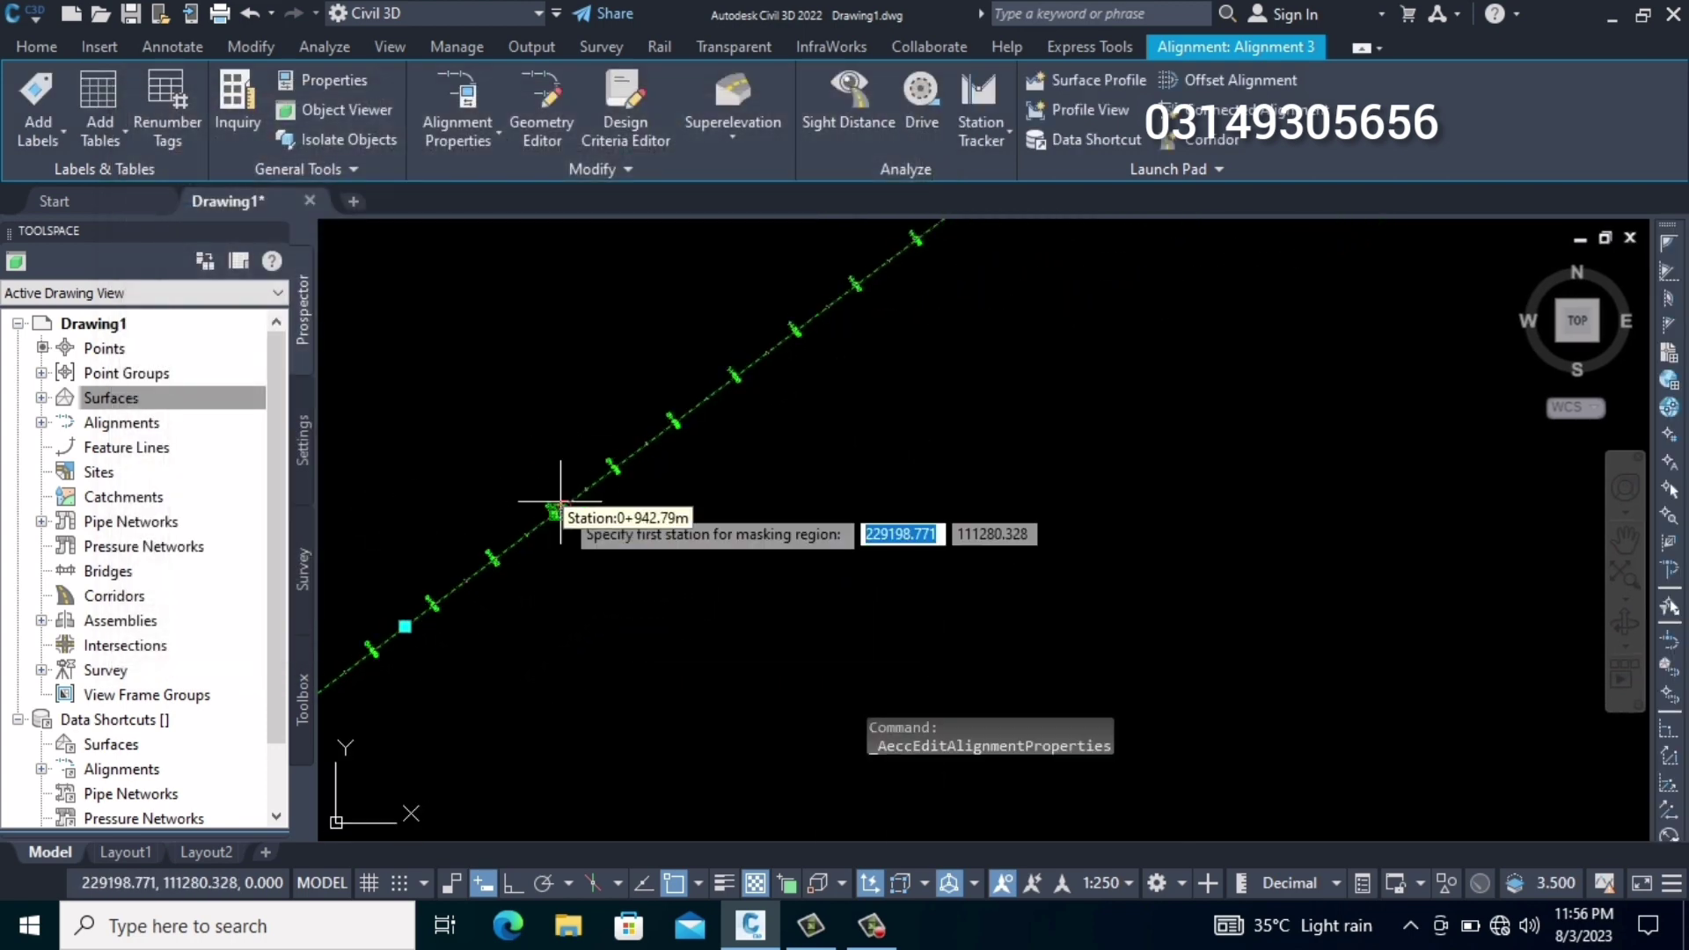
pyautogui.scroll(6, 560, 501)
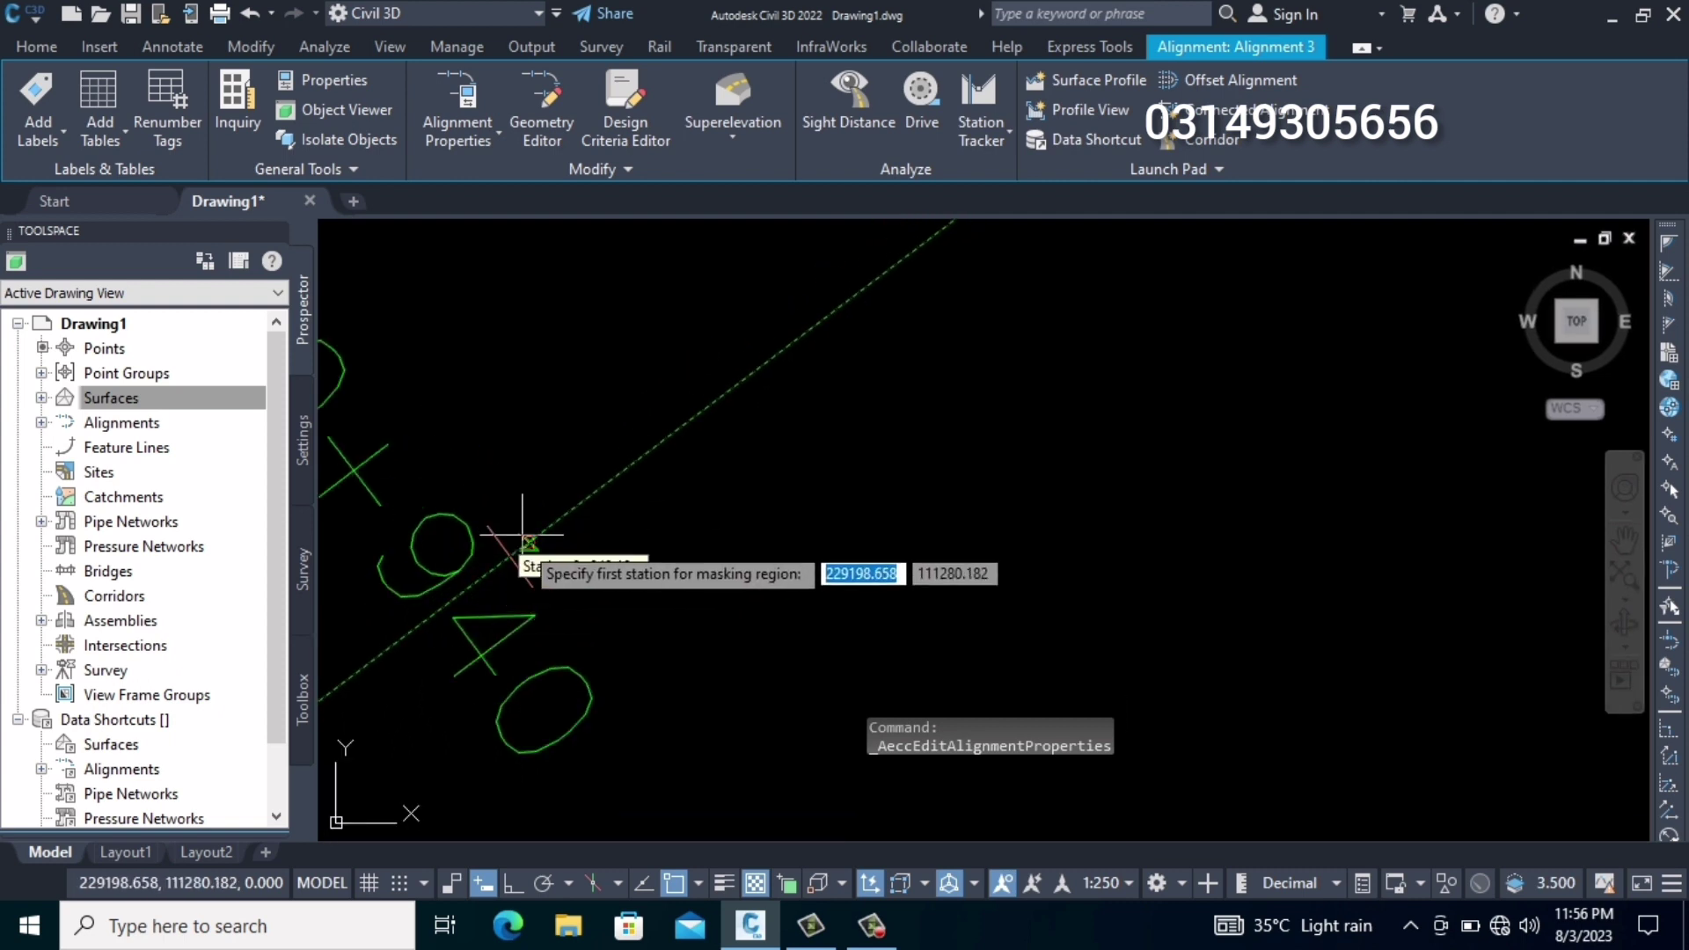
pyautogui.click(521, 535)
# Pick station 1+020 as the masking region's second station and apply the mask to the alignment
pyautogui.scroll(-4, 634, 457)
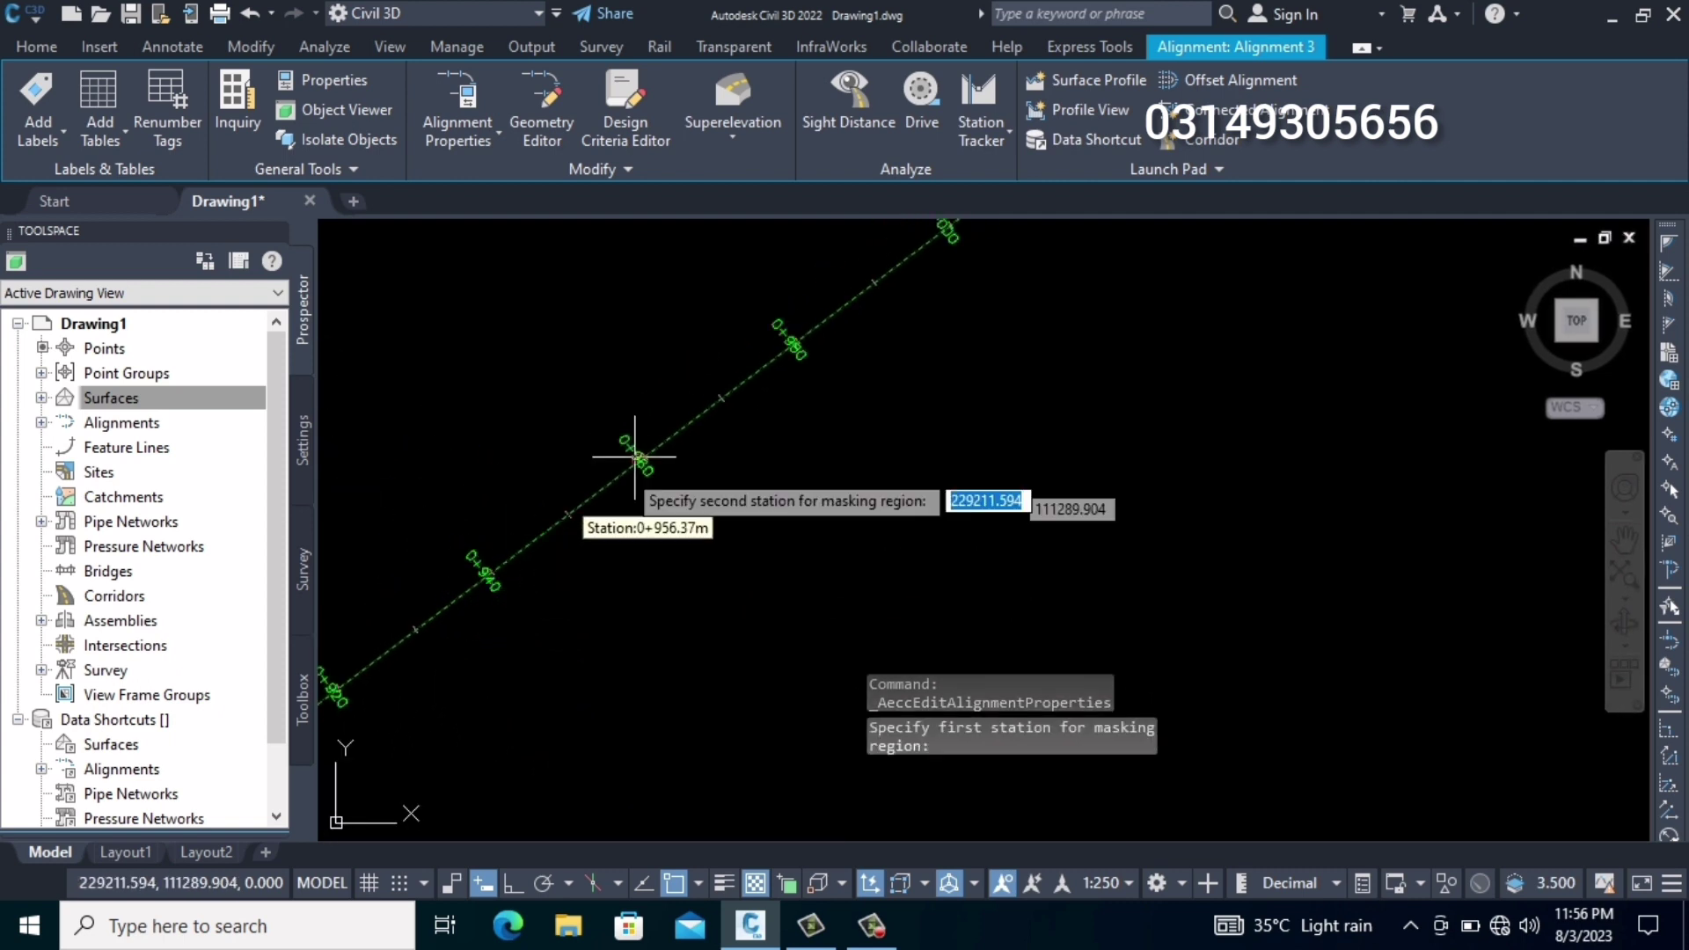
pyautogui.moveTo(634, 457); pyautogui.dragTo(622, 554, button='middle')
pyautogui.scroll(5, 808, 372)
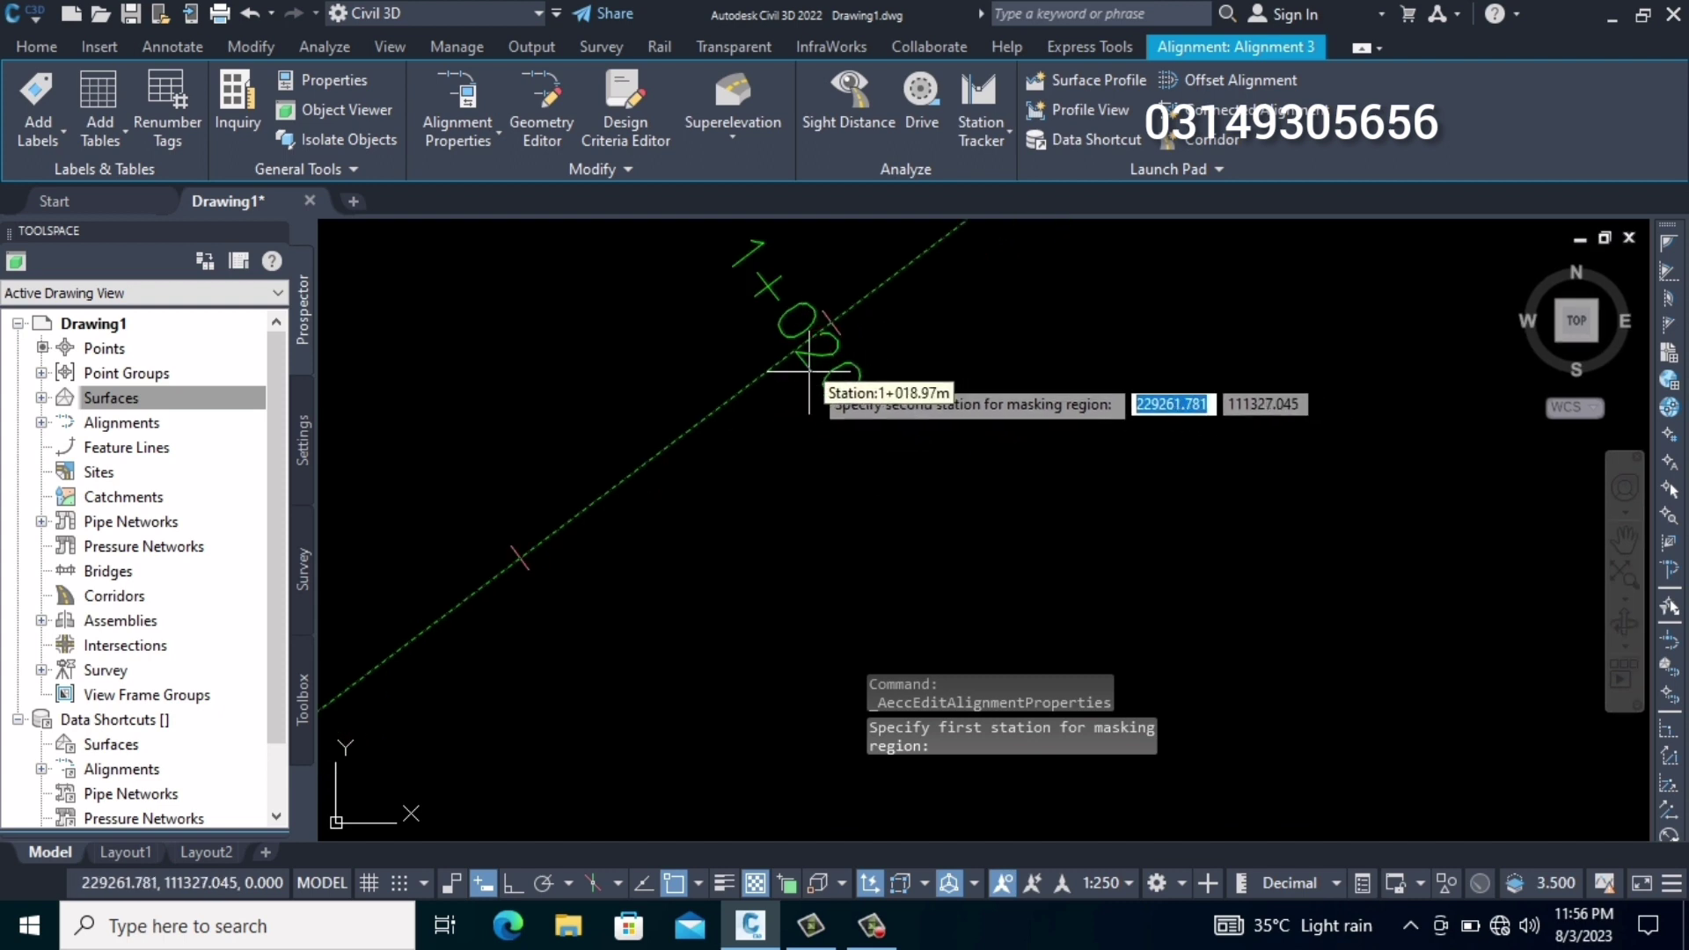
pyautogui.scroll(2, 809, 372)
pyautogui.click(919, 277)
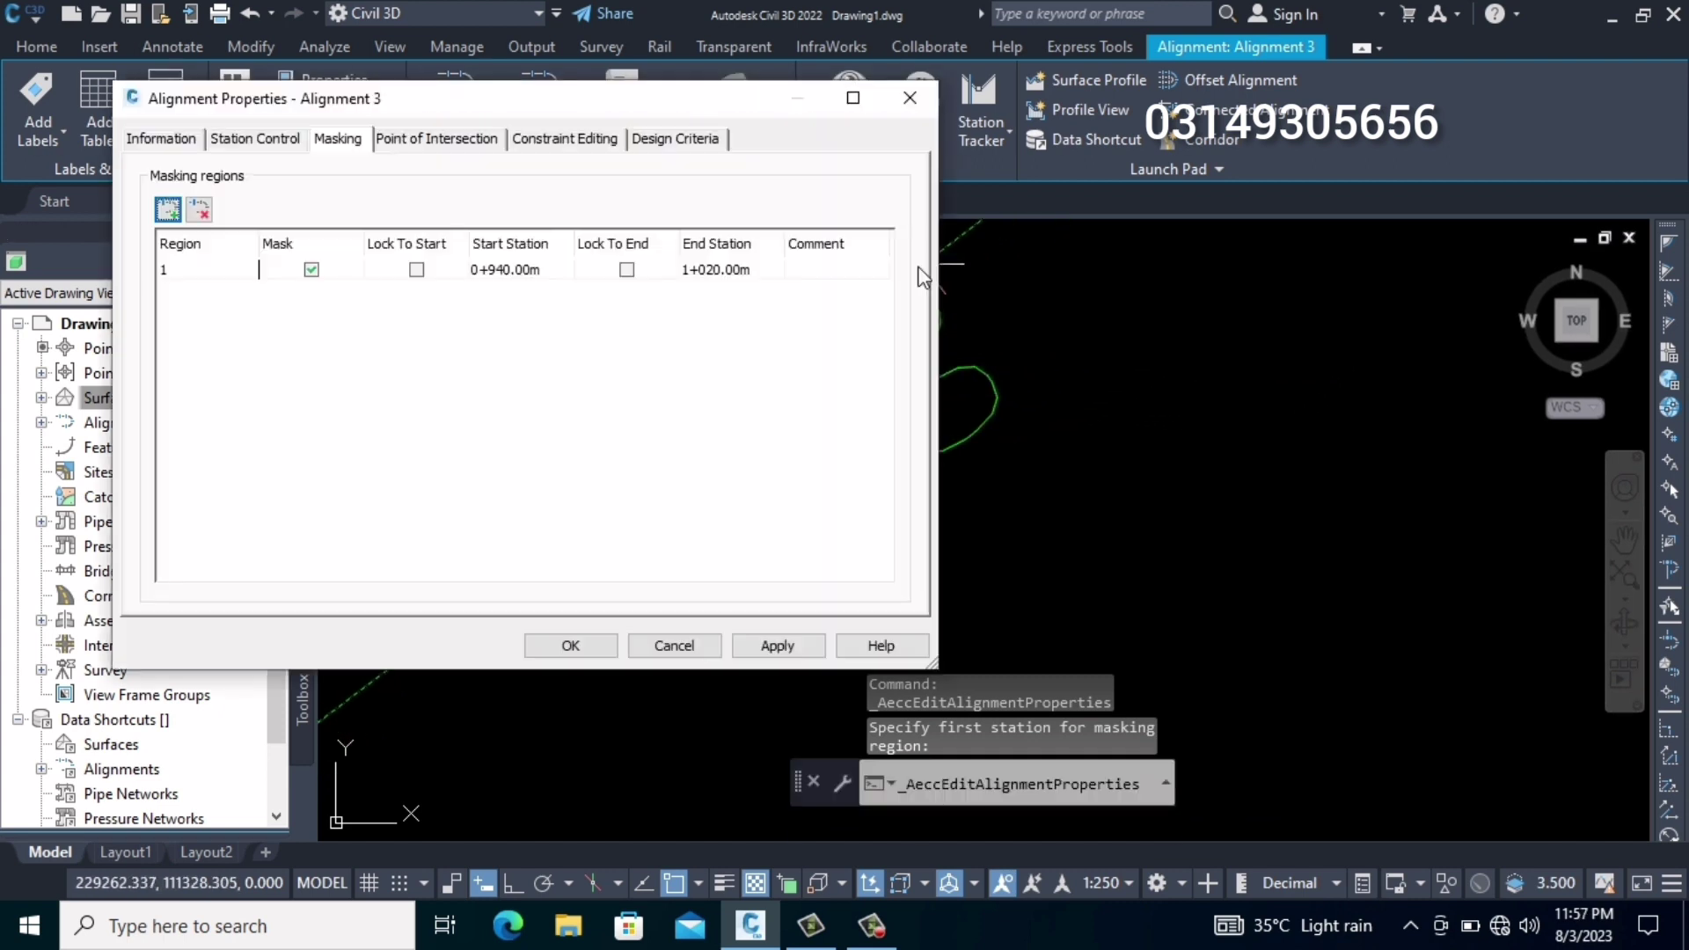
pyautogui.click(770, 645)
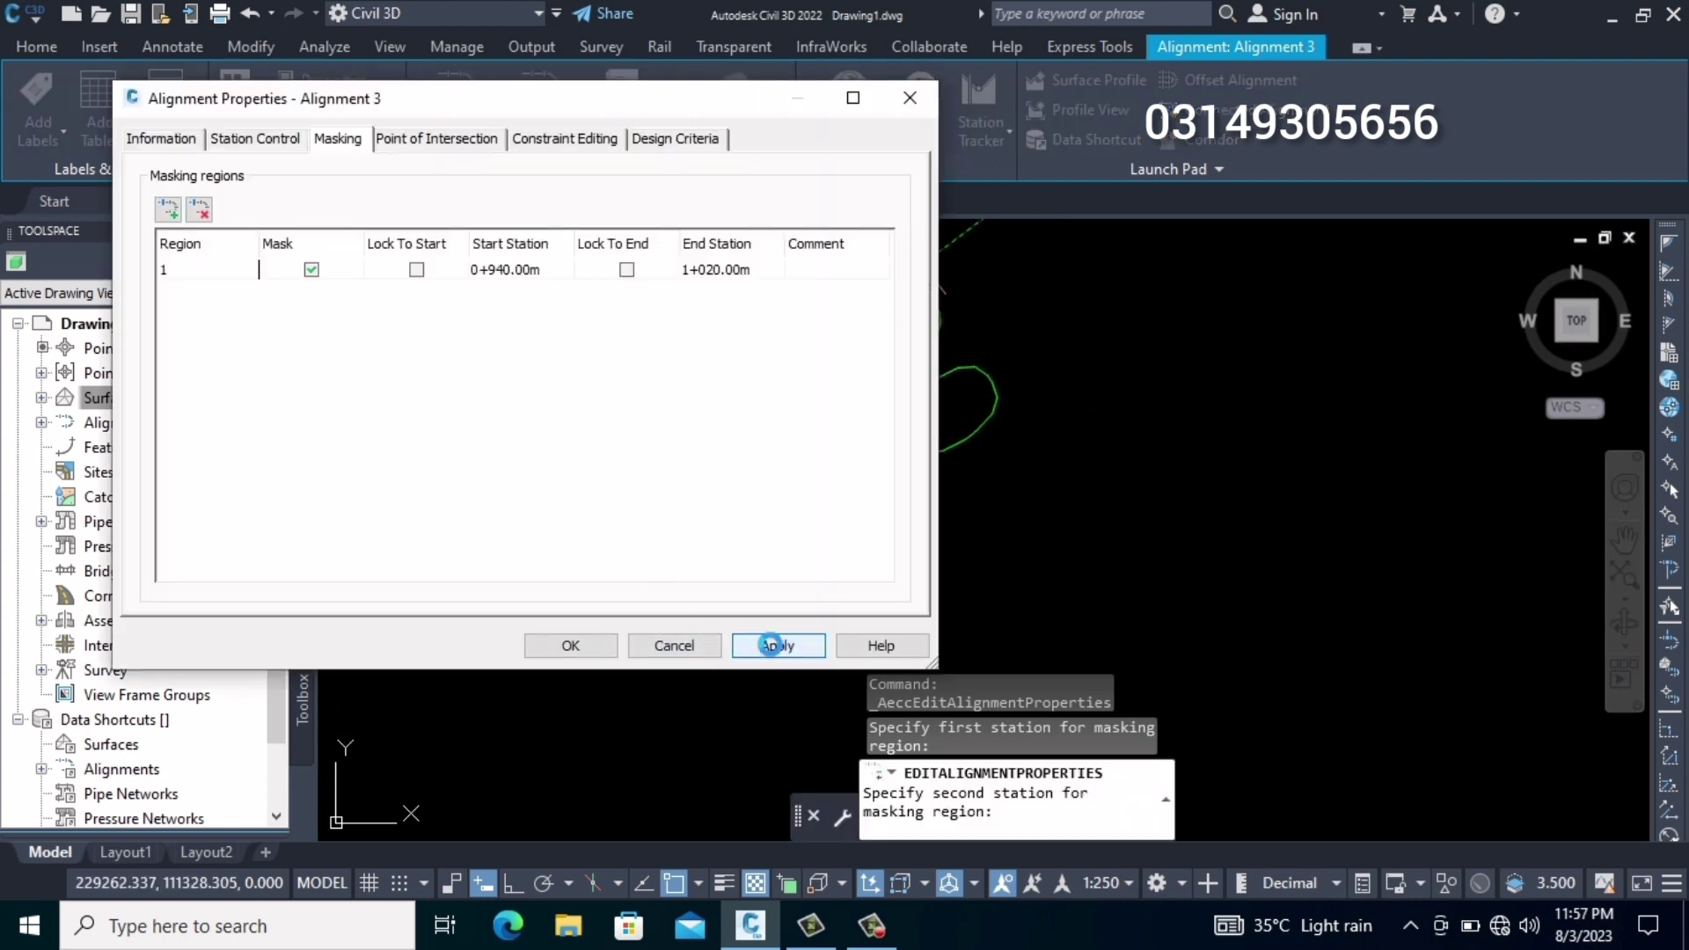
pyautogui.click(571, 645)
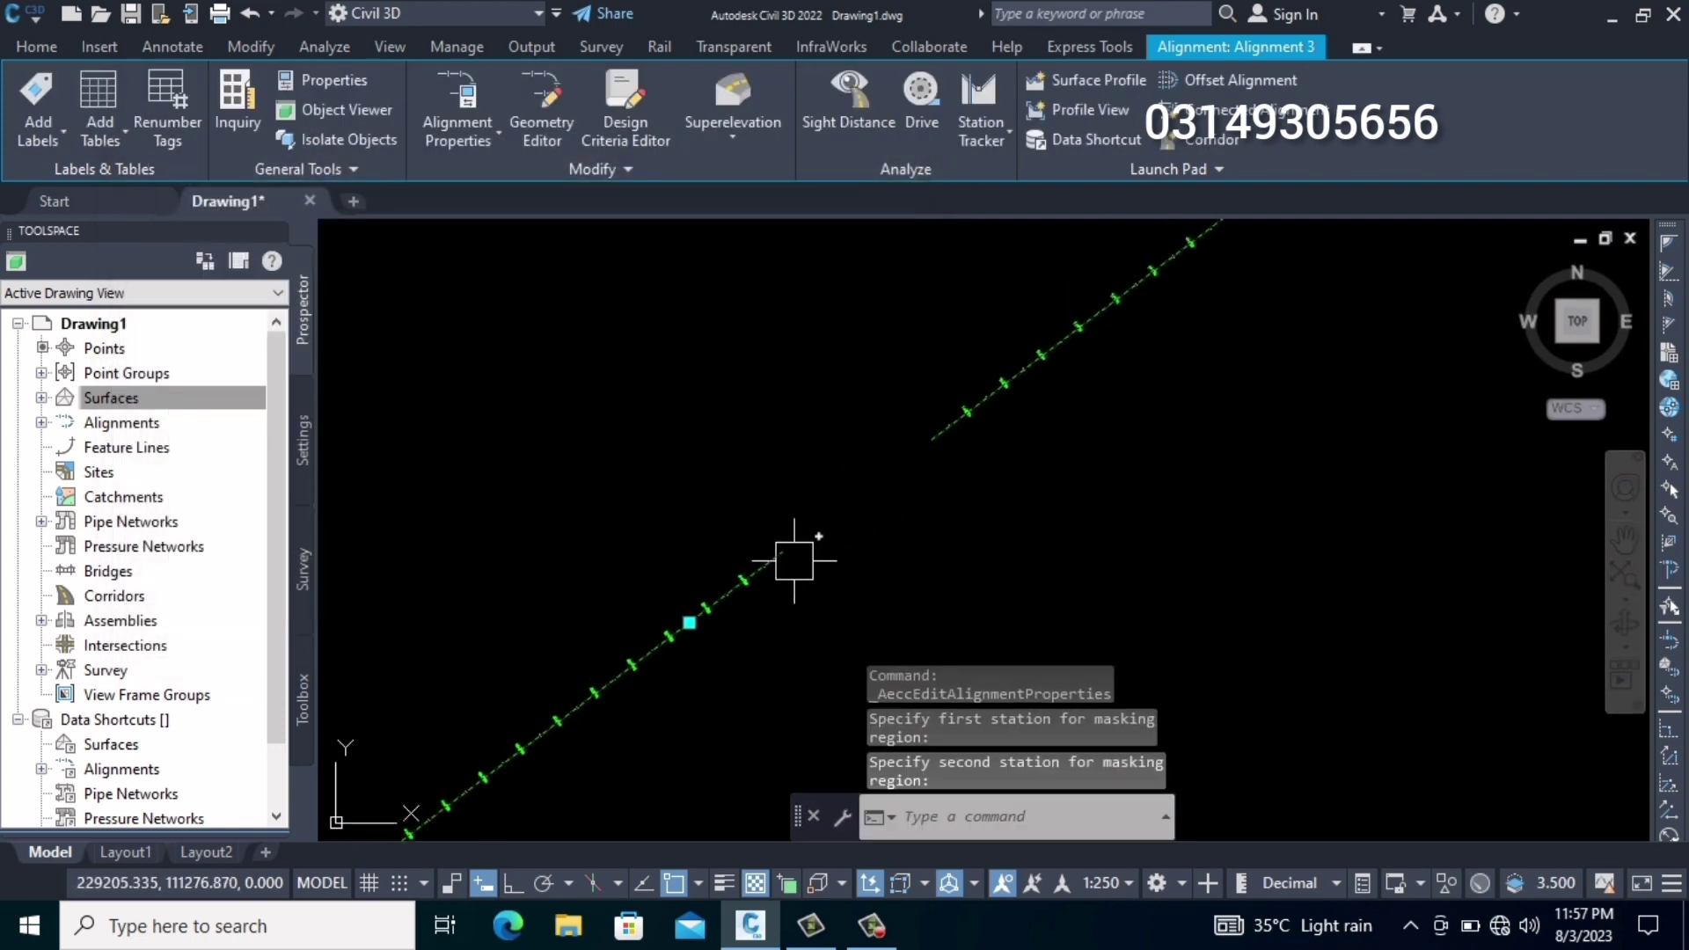
# Turn off the mask of region 1 in Alignment 3's properties and apply the change
pyautogui.click(468, 95)
pyautogui.click(309, 271)
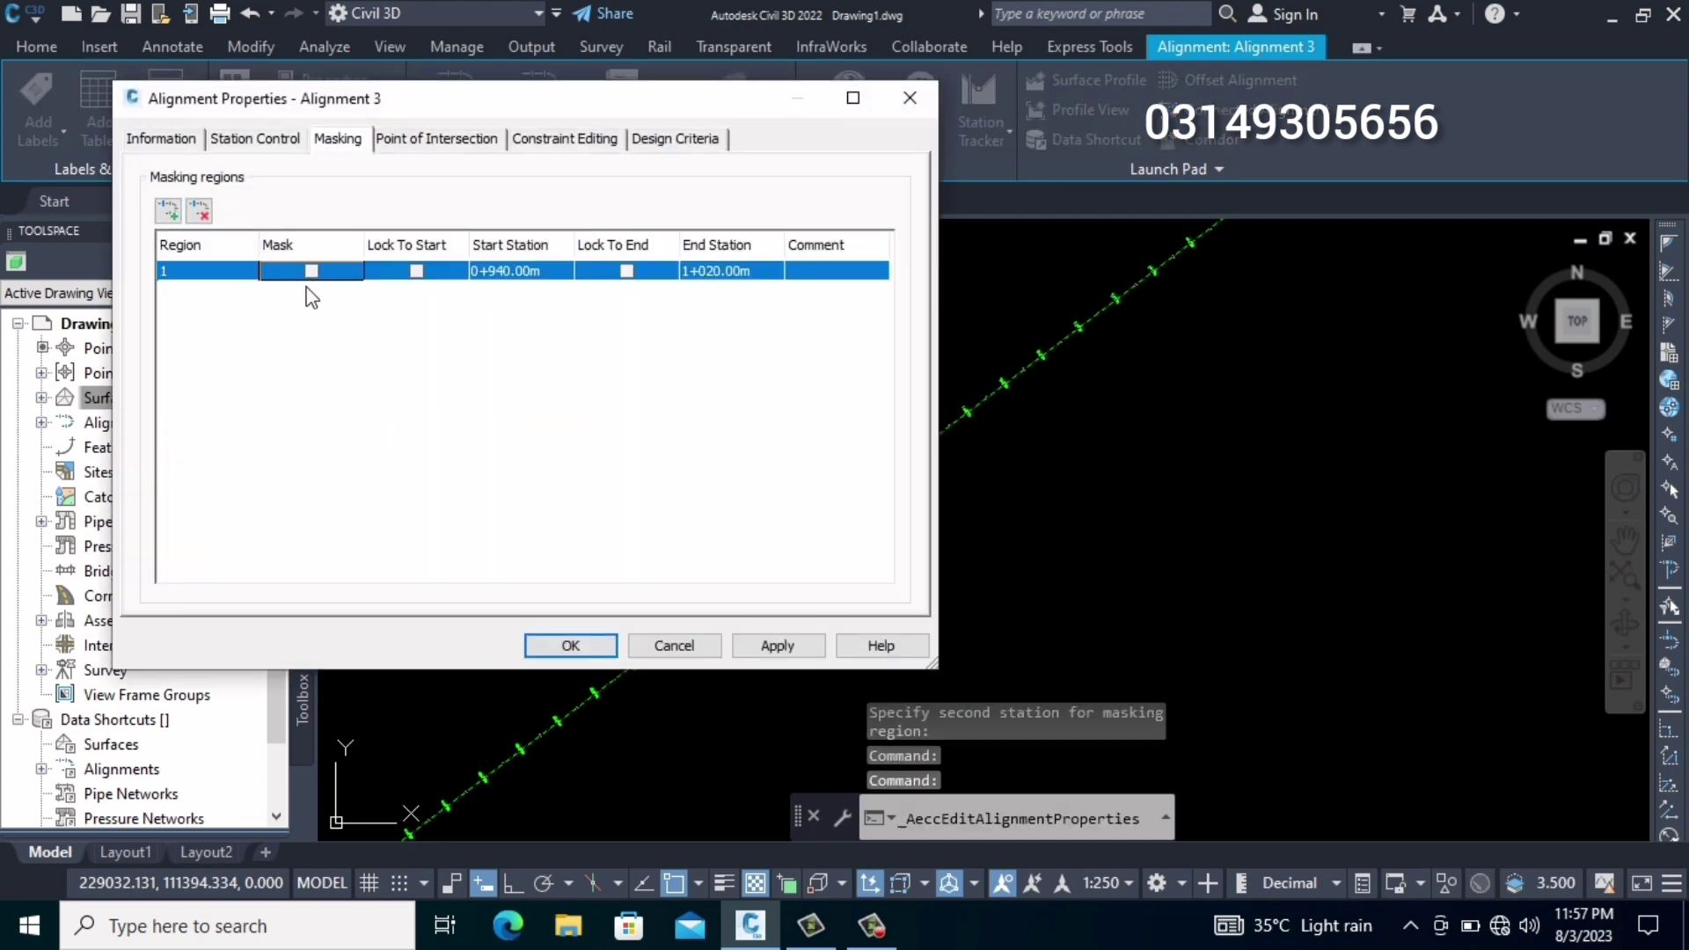
pyautogui.click(777, 645)
pyautogui.click(581, 645)
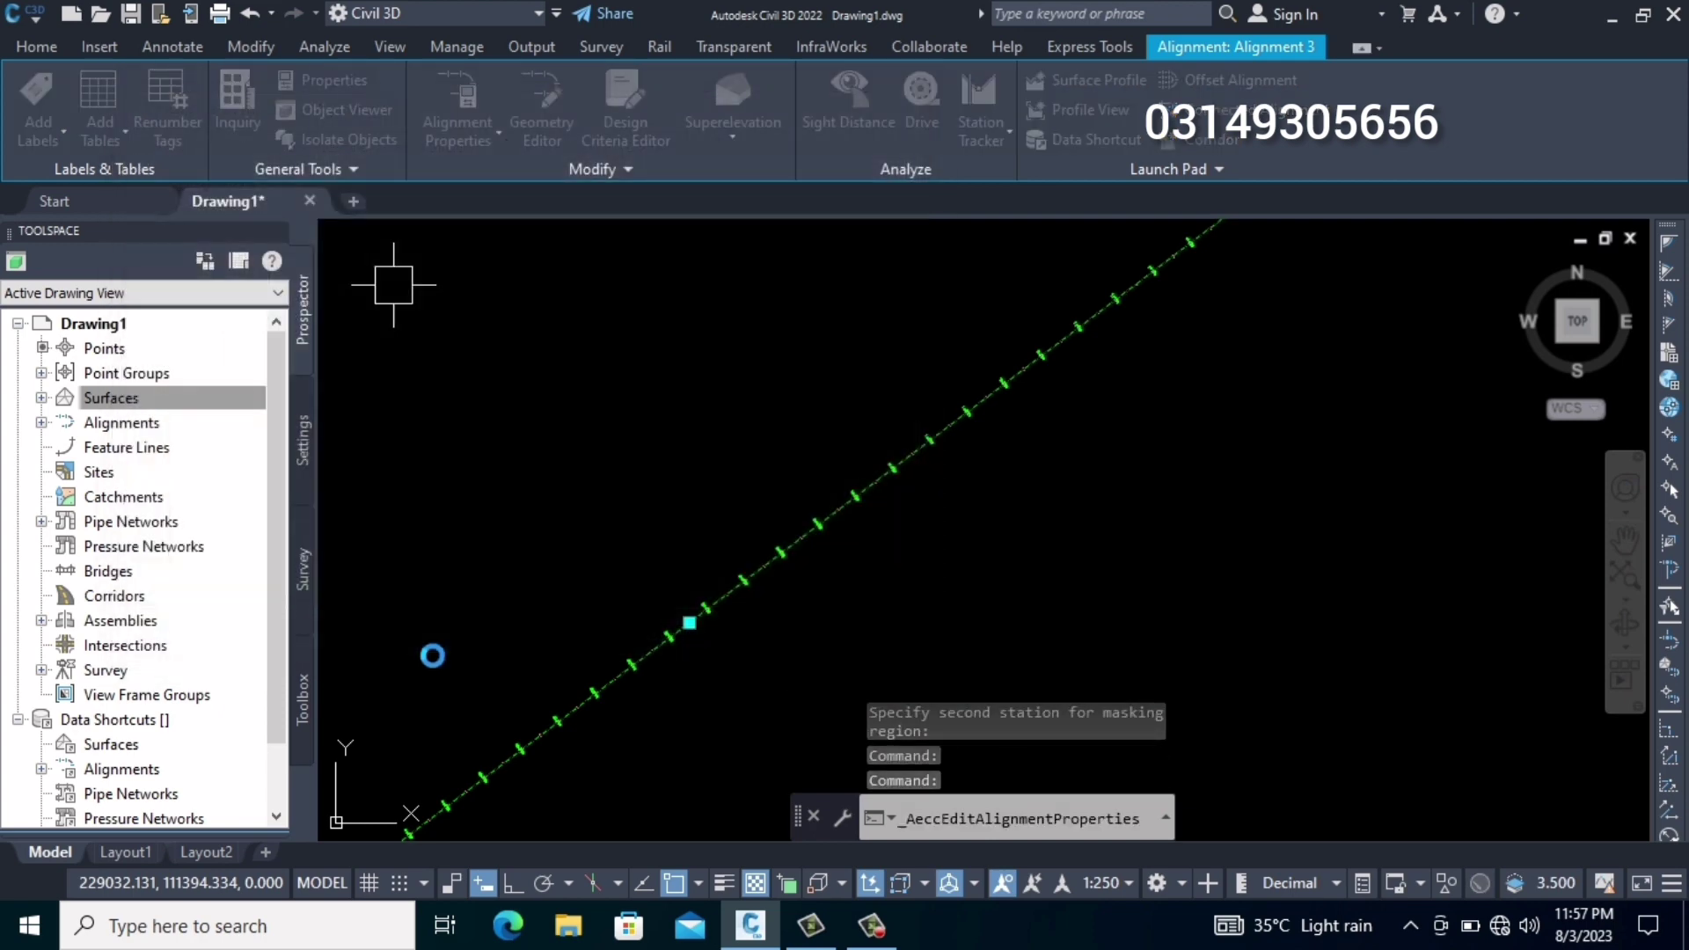
pyautogui.moveTo(688, 634)
pyautogui.mouseDown(button='middle')
pyautogui.moveTo(686, 600)
pyautogui.moveTo(717, 625)
pyautogui.mouseUp(button='middle')
pyautogui.scroll(3, 735, 579)
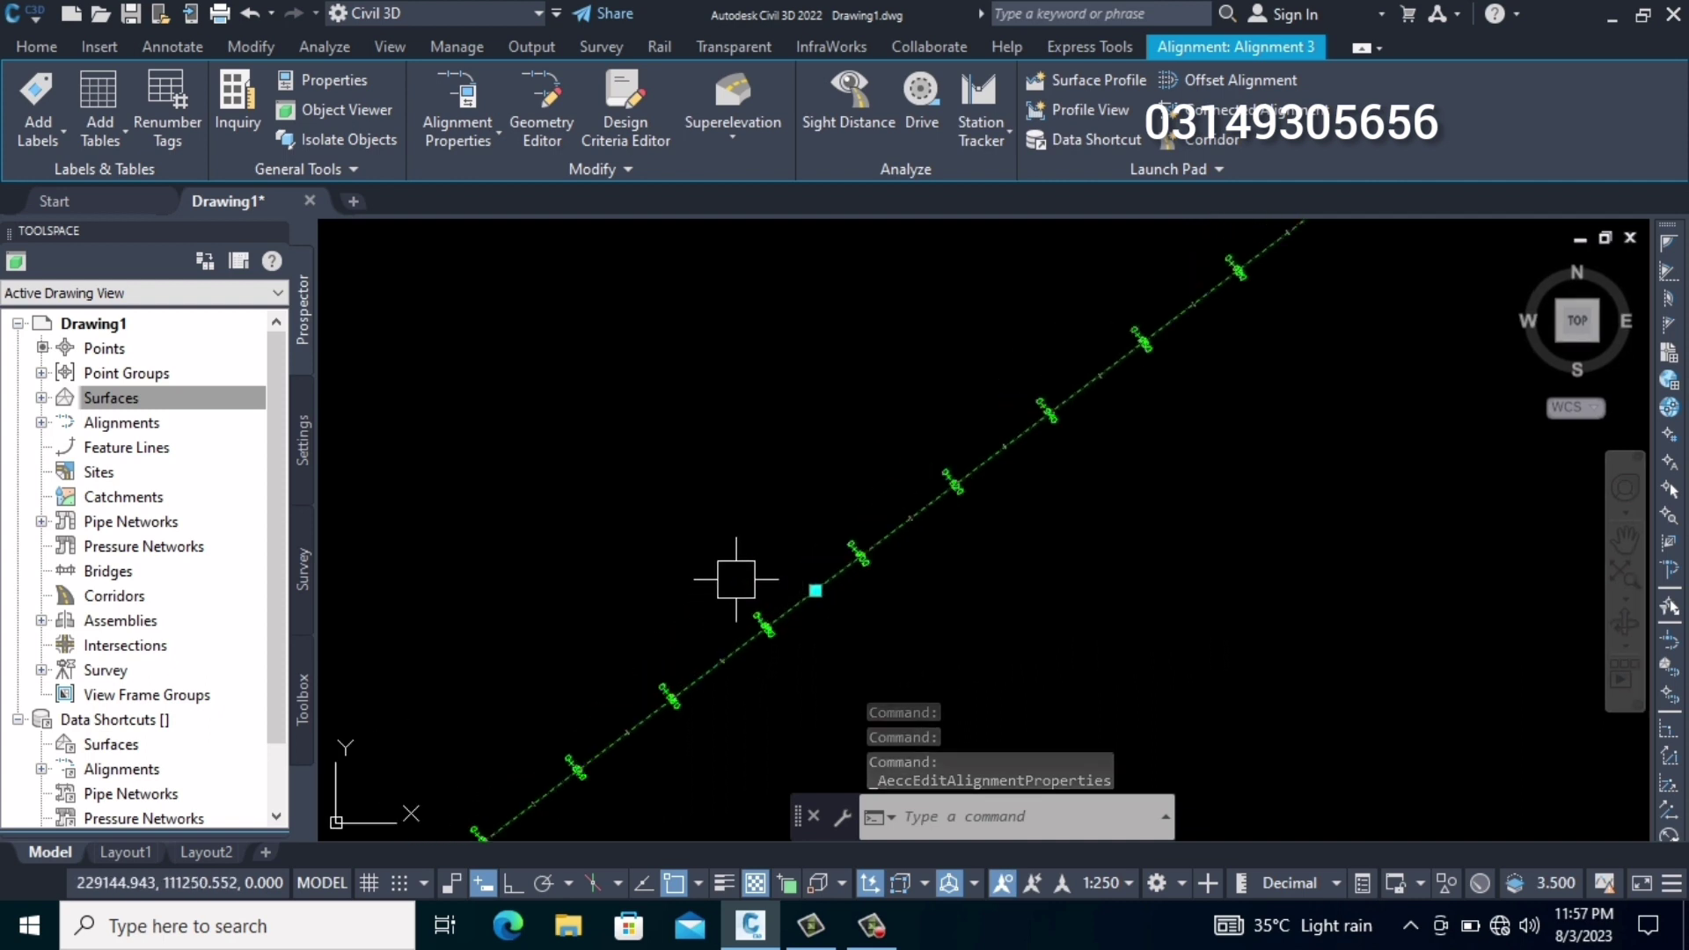
pyautogui.scroll(4, 730, 633)
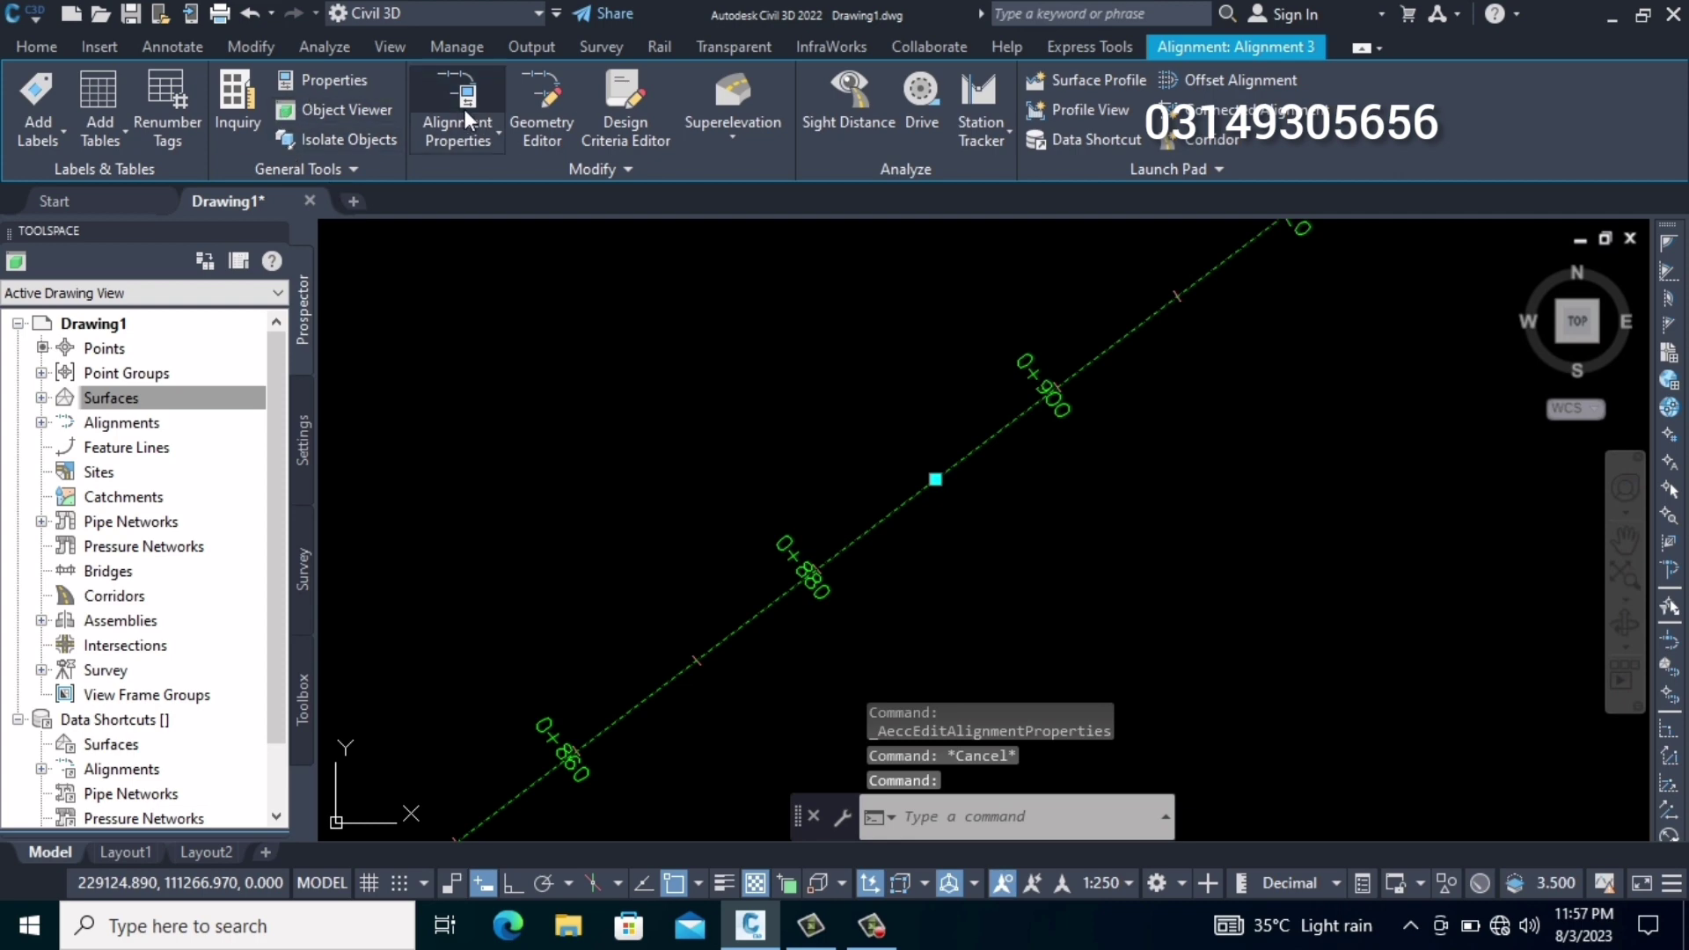
# Enable criteria-based design for Alignment 3, add a design speed, and use the _Autodesk Civil 3D Metric (2011) Roadway Design Standards file
pyautogui.click(459, 124)
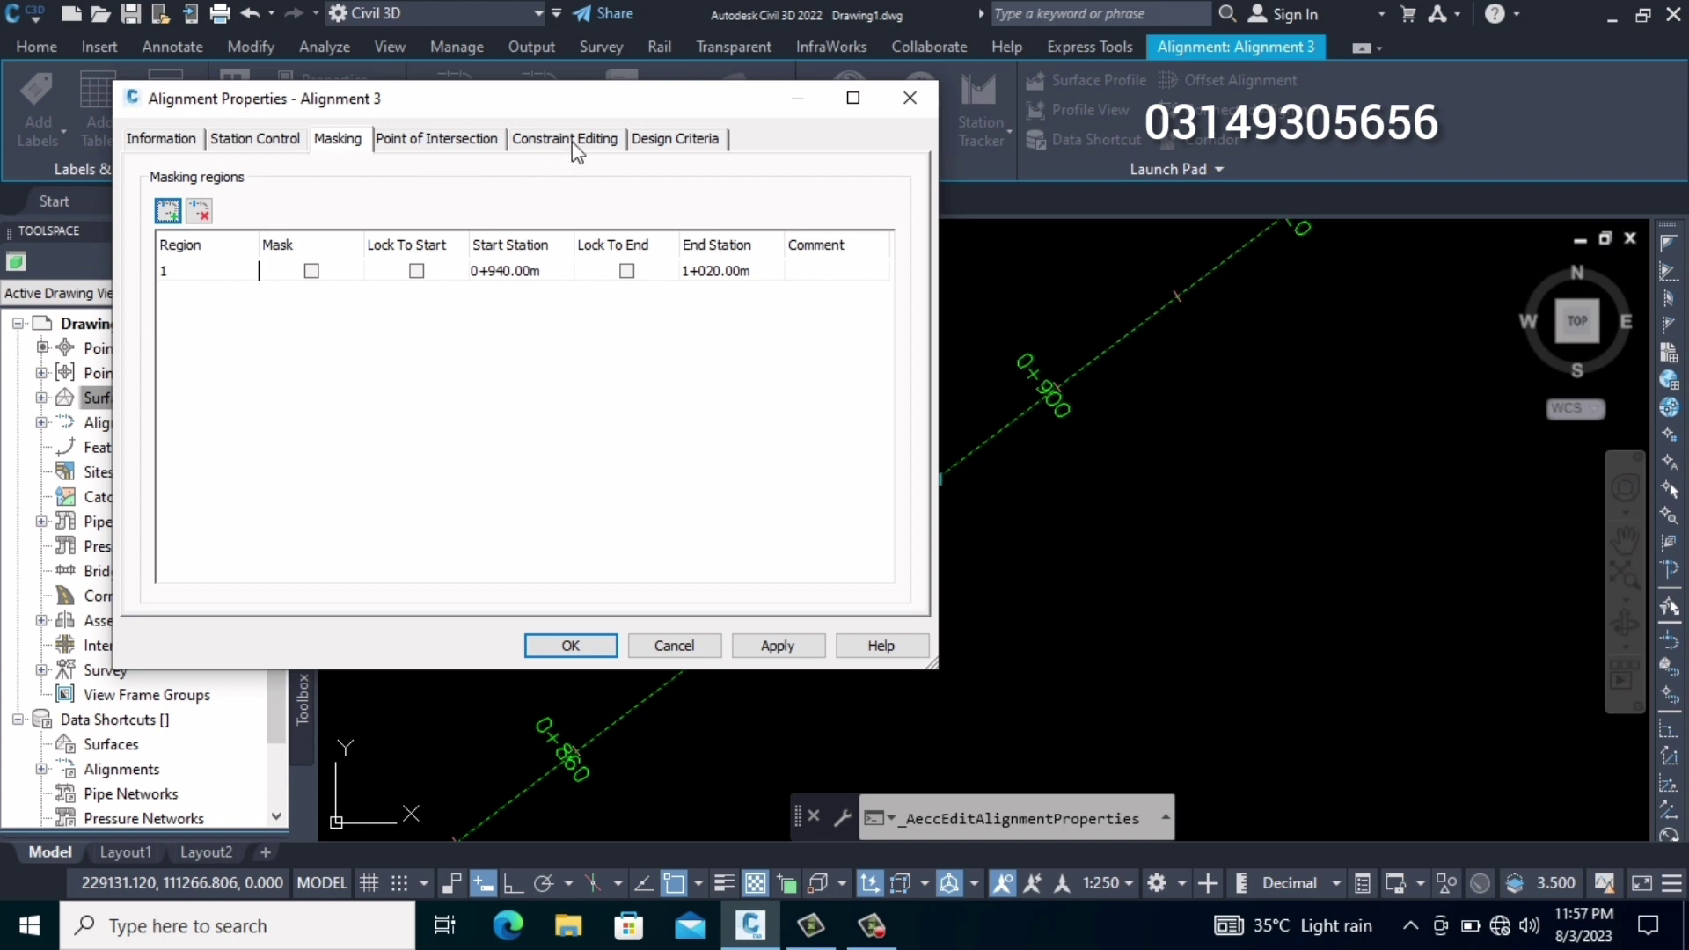
pyautogui.click(678, 142)
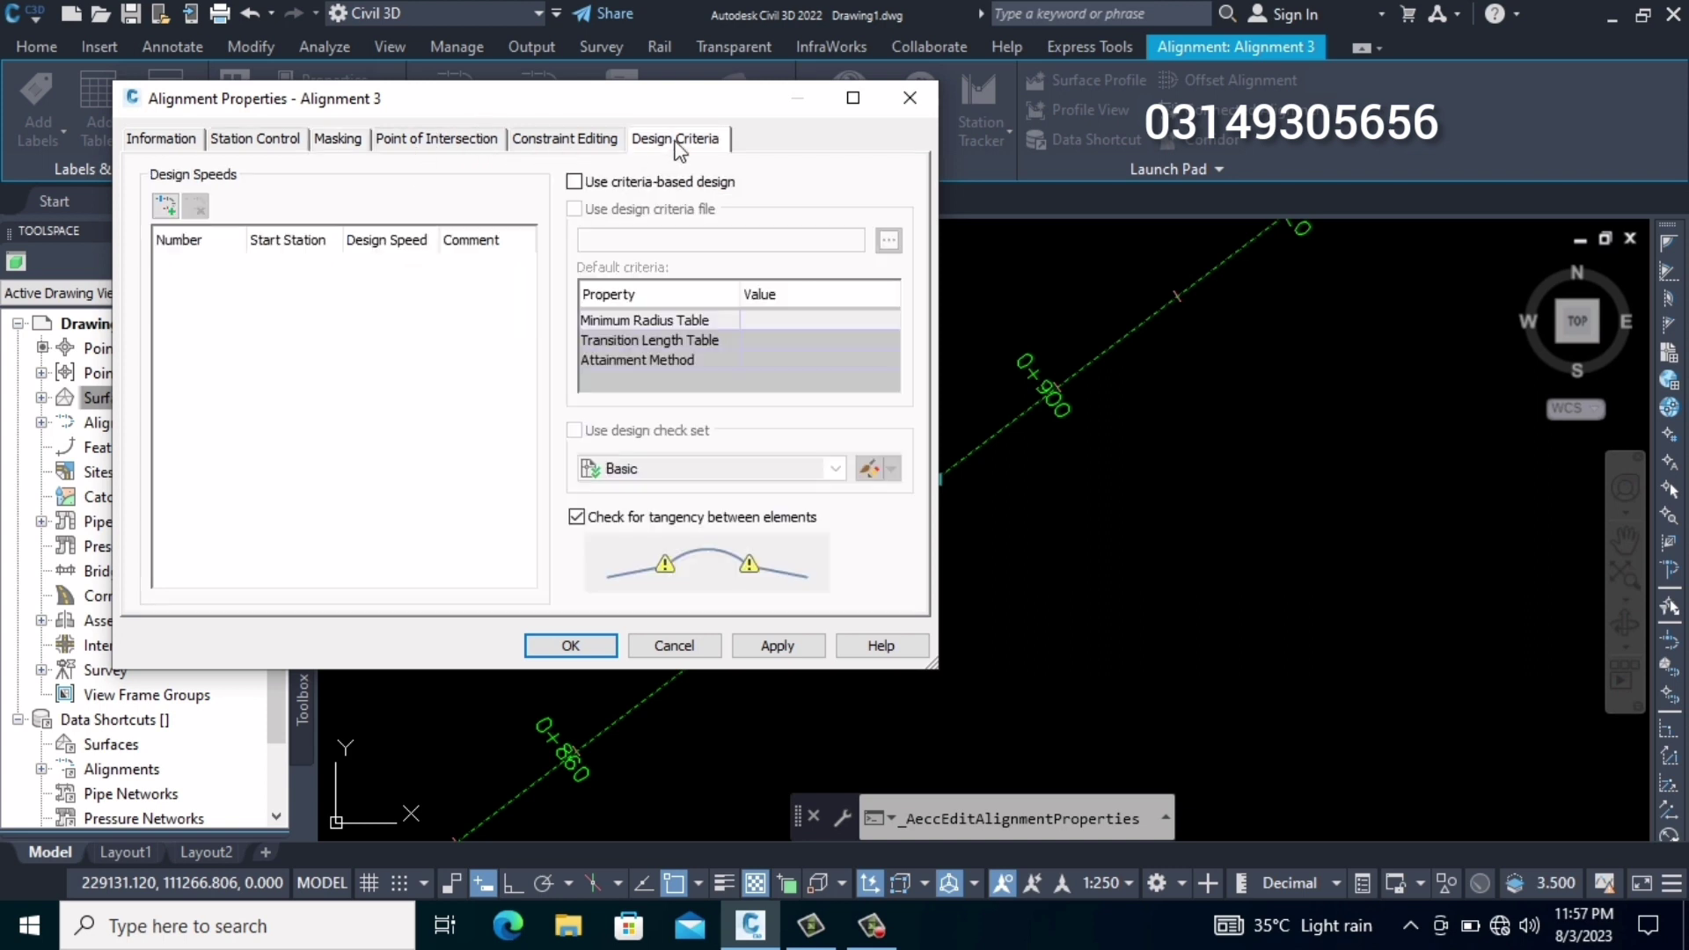
pyautogui.click(574, 182)
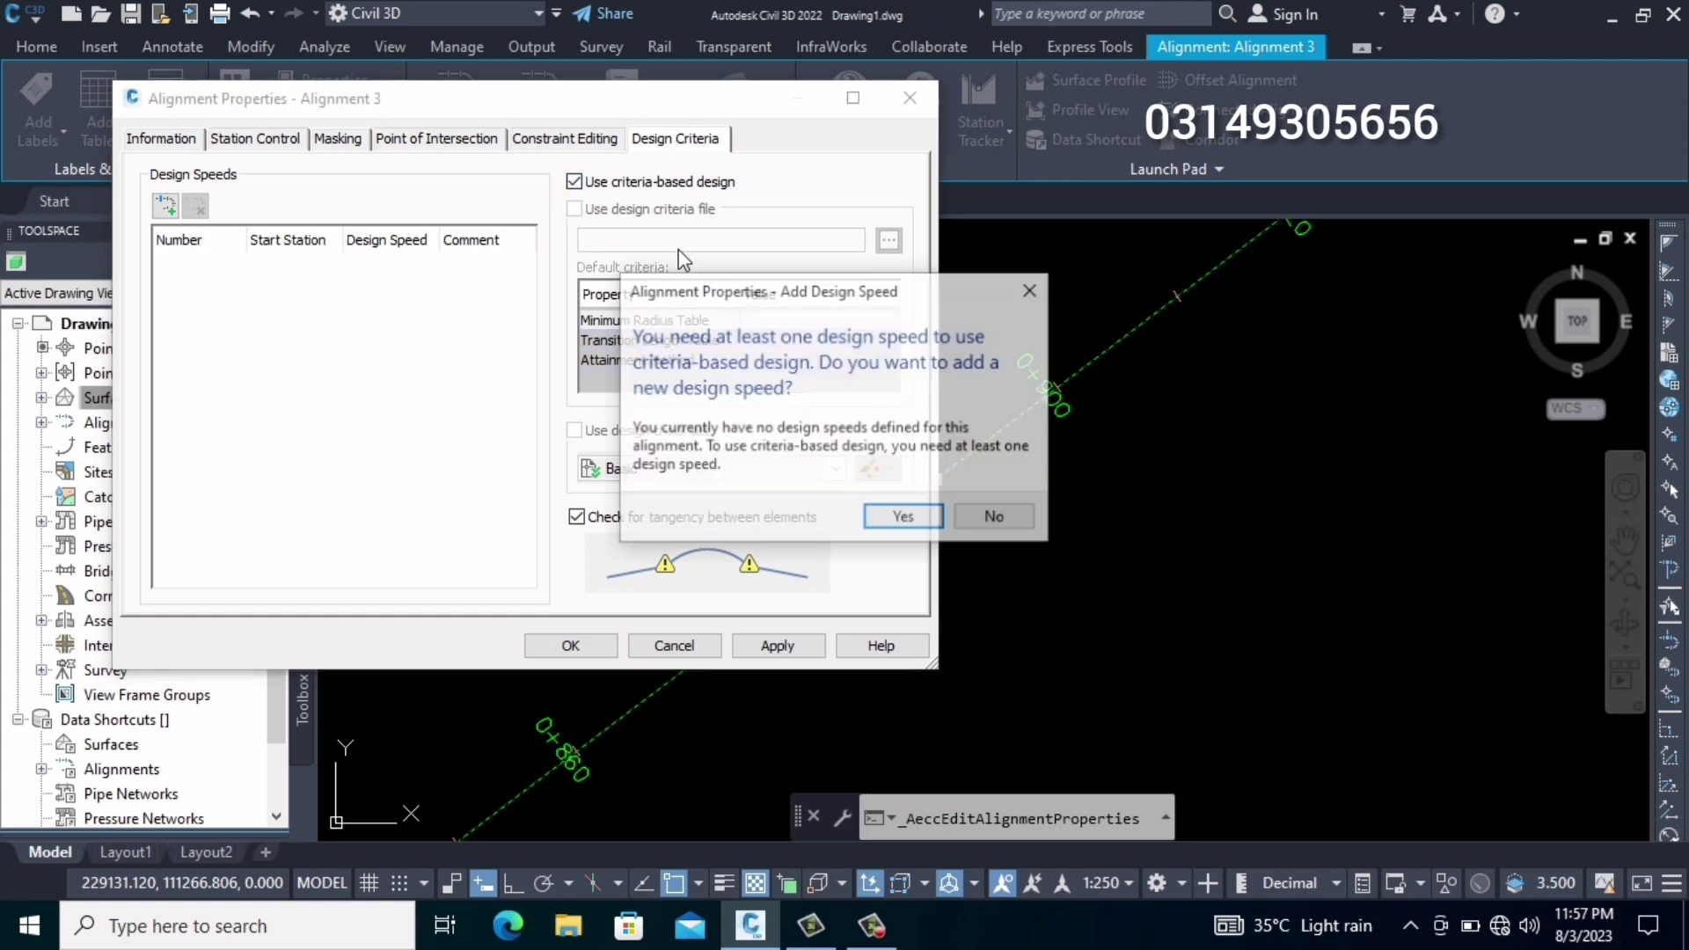
pyautogui.click(880, 517)
pyautogui.click(888, 240)
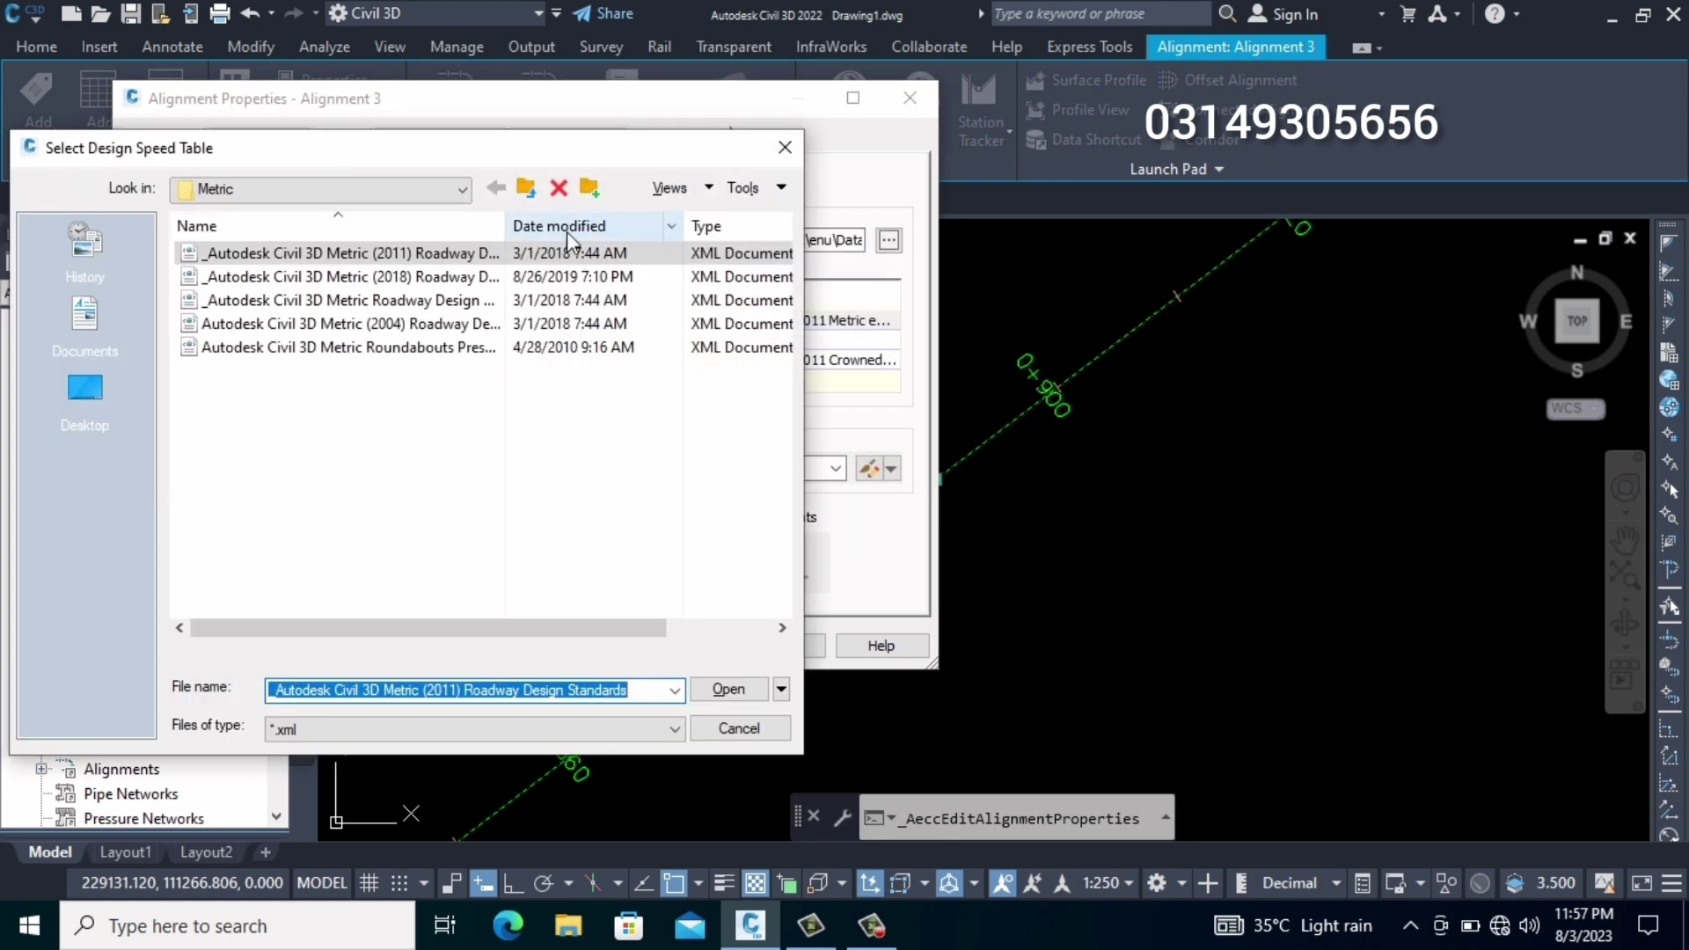
pyautogui.click(485, 383)
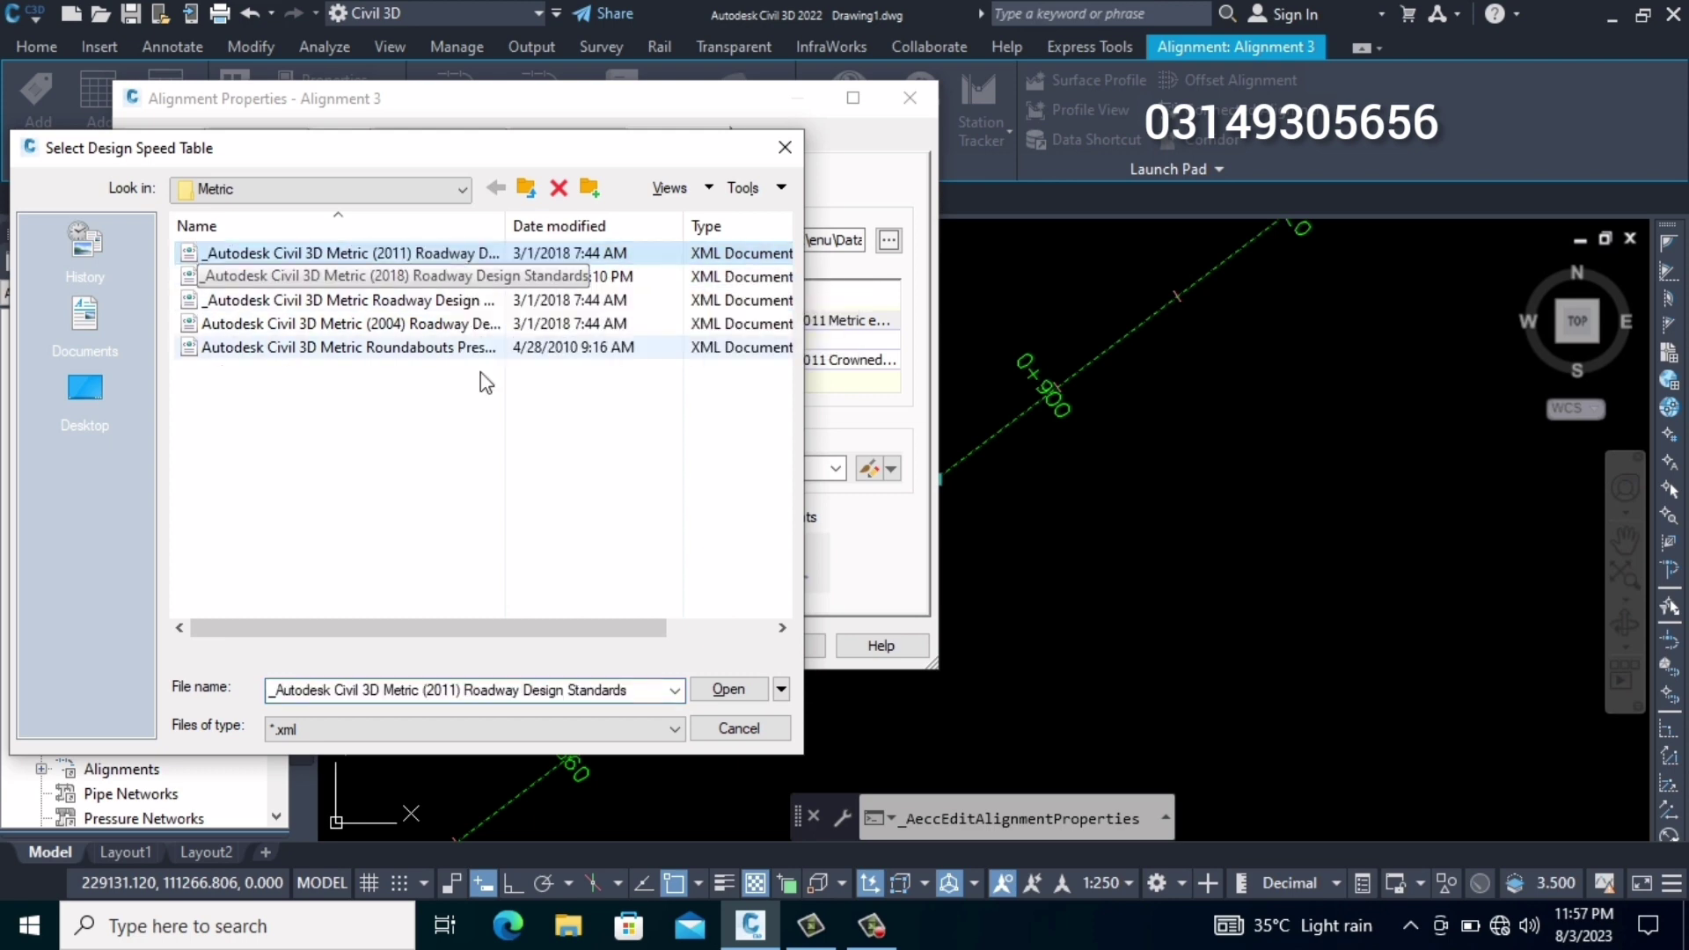
pyautogui.click(715, 690)
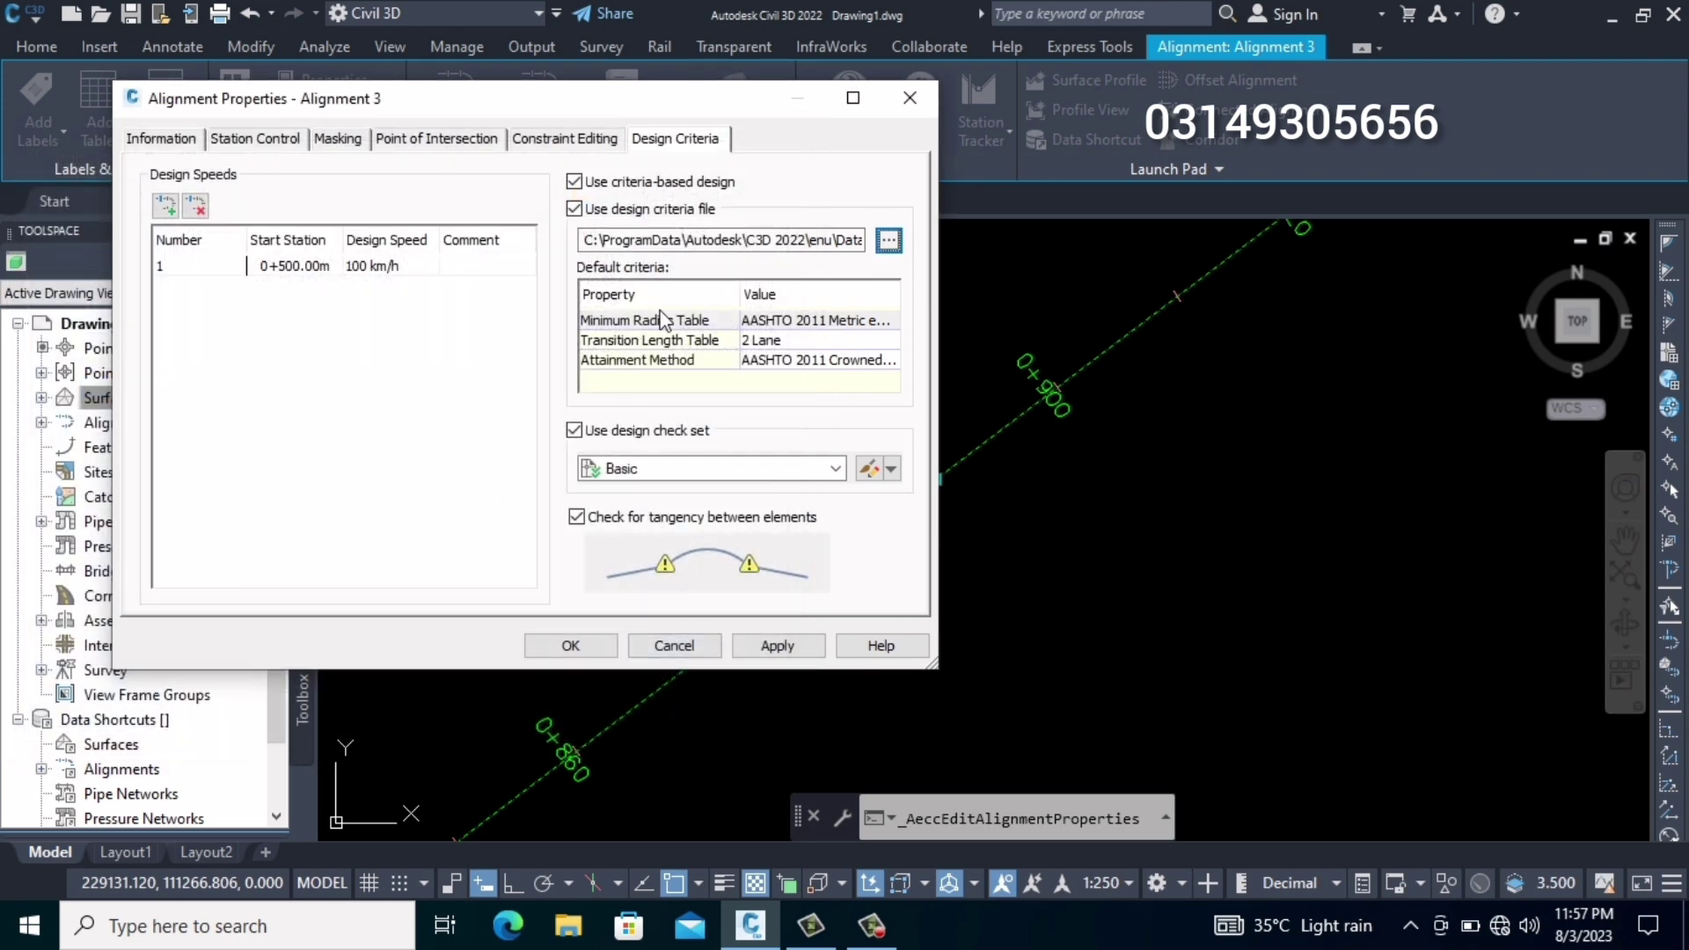
# Keep the AASHTO 2011 Metric eMax 4% minimum radius table and 100 km/h design speed, and apply the design criteria to Alignment 3
pyautogui.click(825, 324)
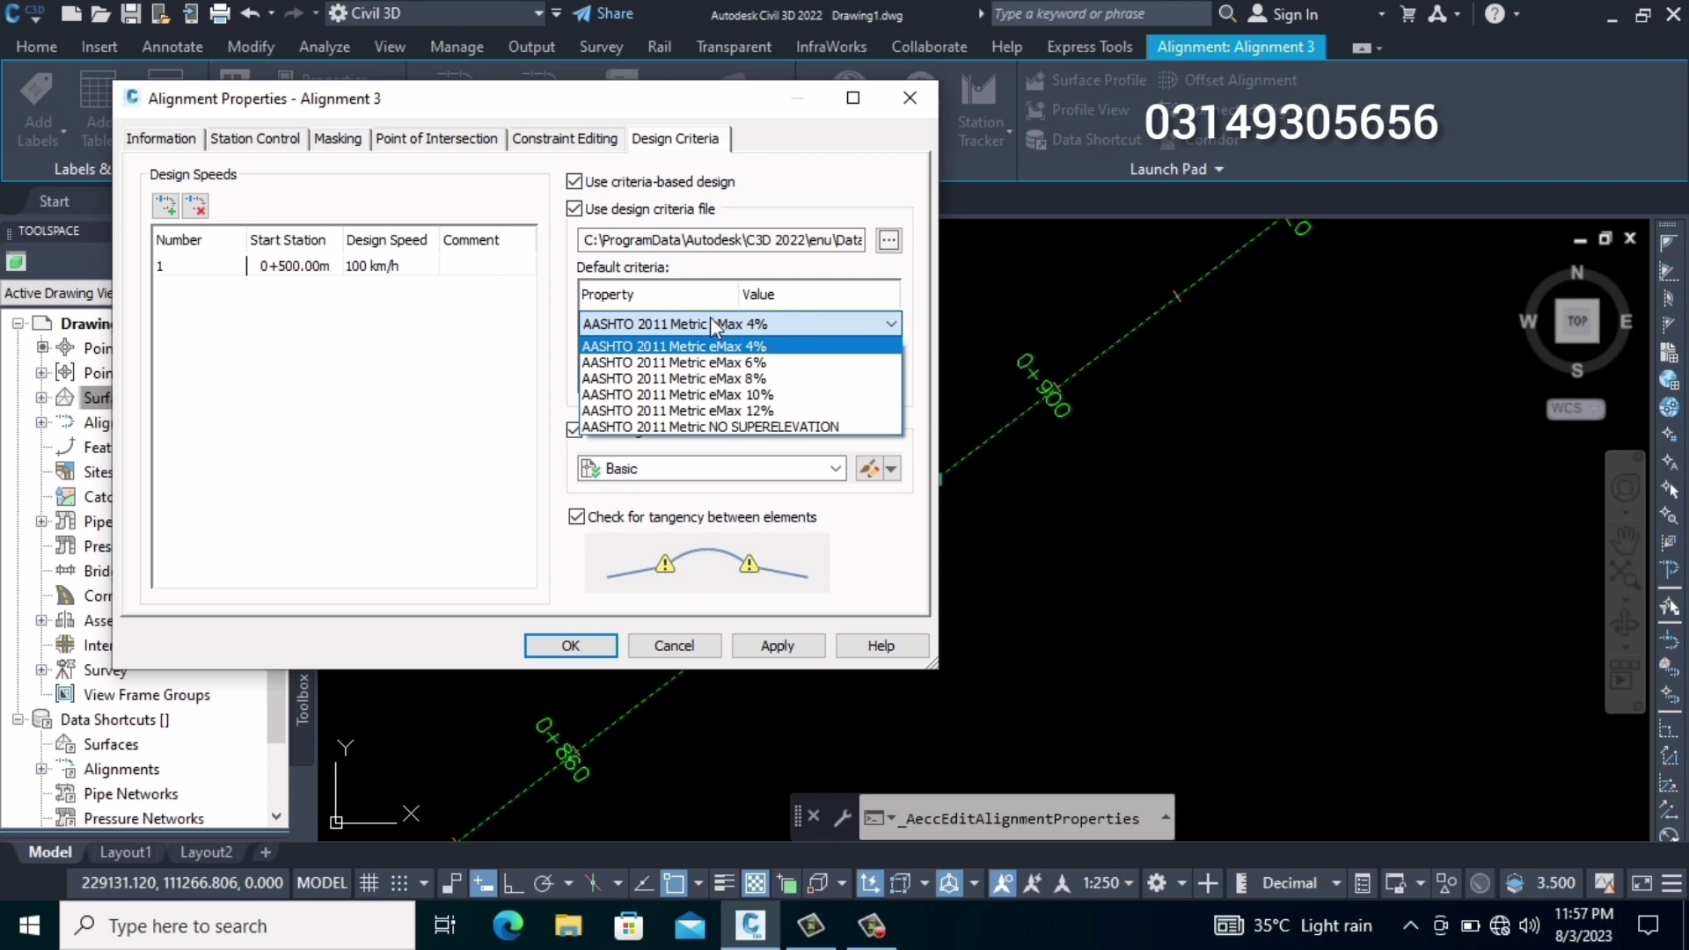
pyautogui.click(733, 325)
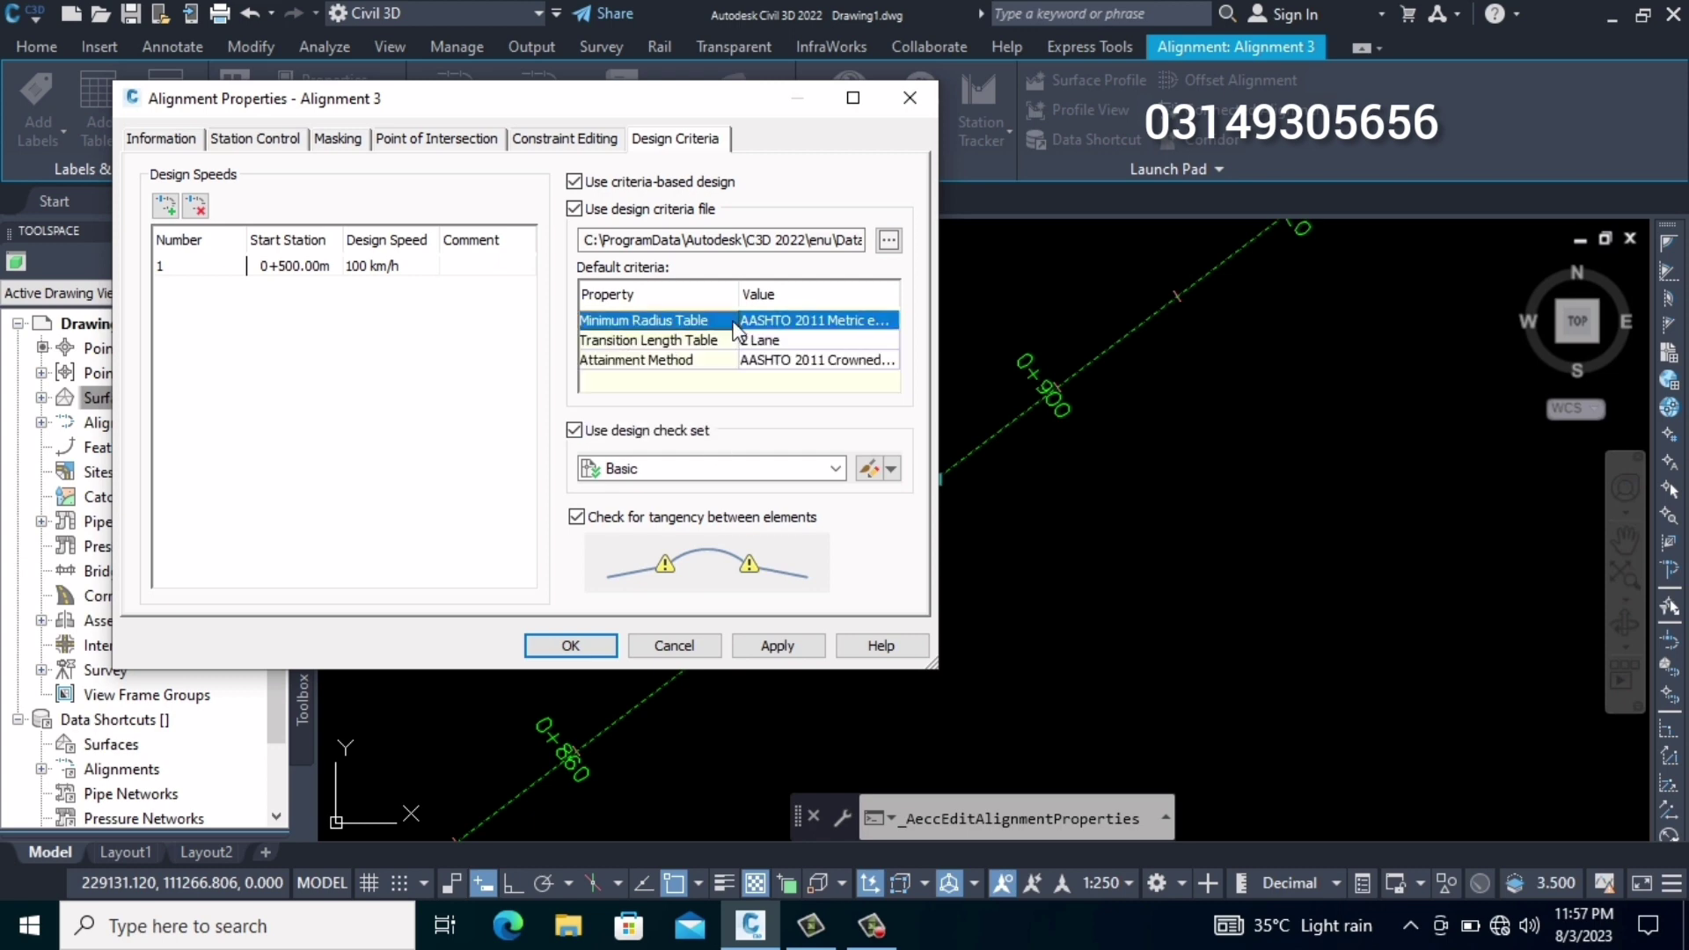
pyautogui.doubleClick(367, 268)
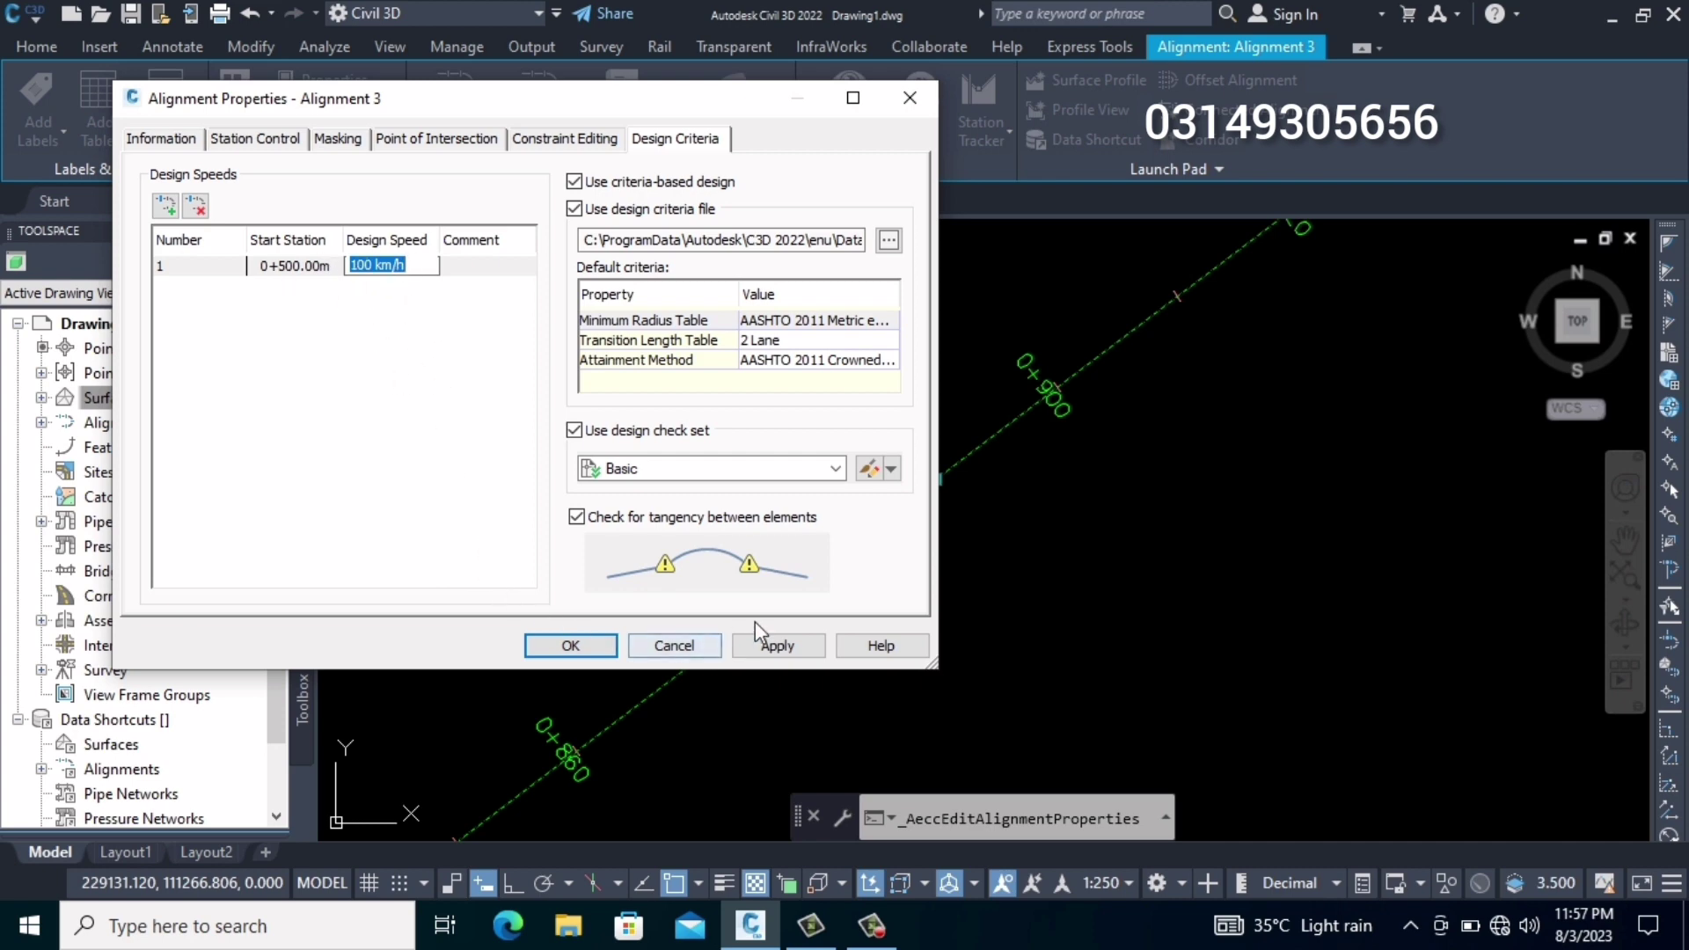
pyautogui.click(761, 646)
pyautogui.click(570, 645)
# Deselect Alignment 3 and examine the midpoint of its magenta curve near station 2+240 for design criteria violations
pyautogui.scroll(-3, 509, 557)
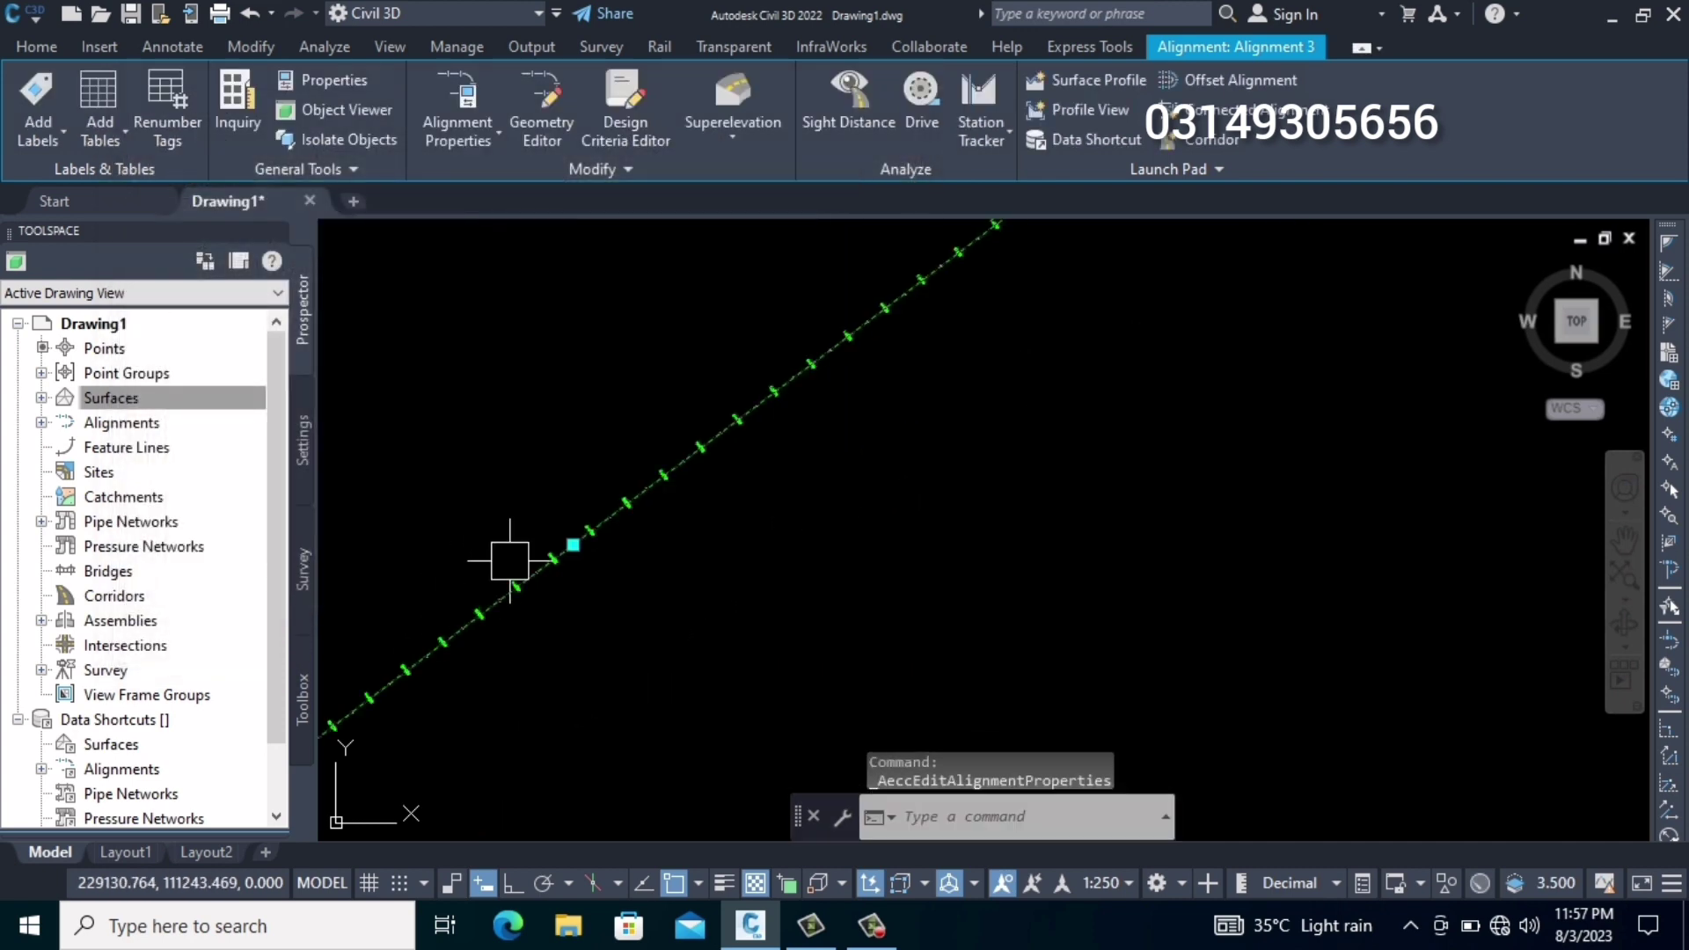
pyautogui.moveTo(827, 413); pyautogui.dragTo(810, 581, button='middle')
pyautogui.press('Escape')
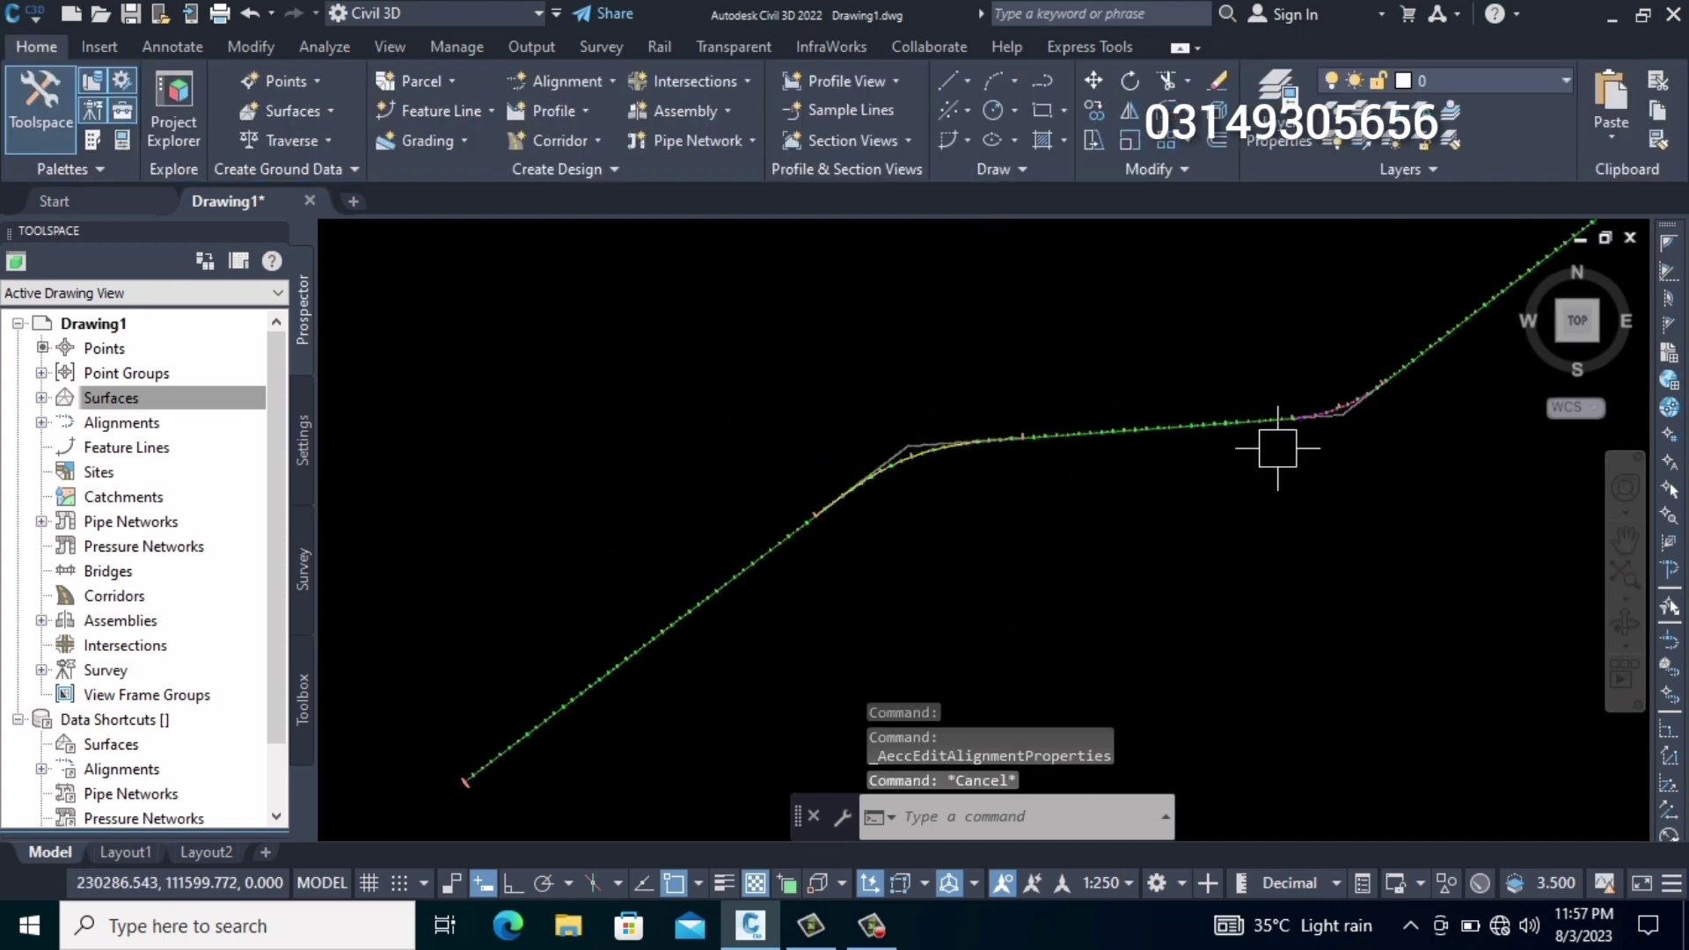
pyautogui.scroll(5, 1402, 365)
pyautogui.scroll(8, 1403, 365)
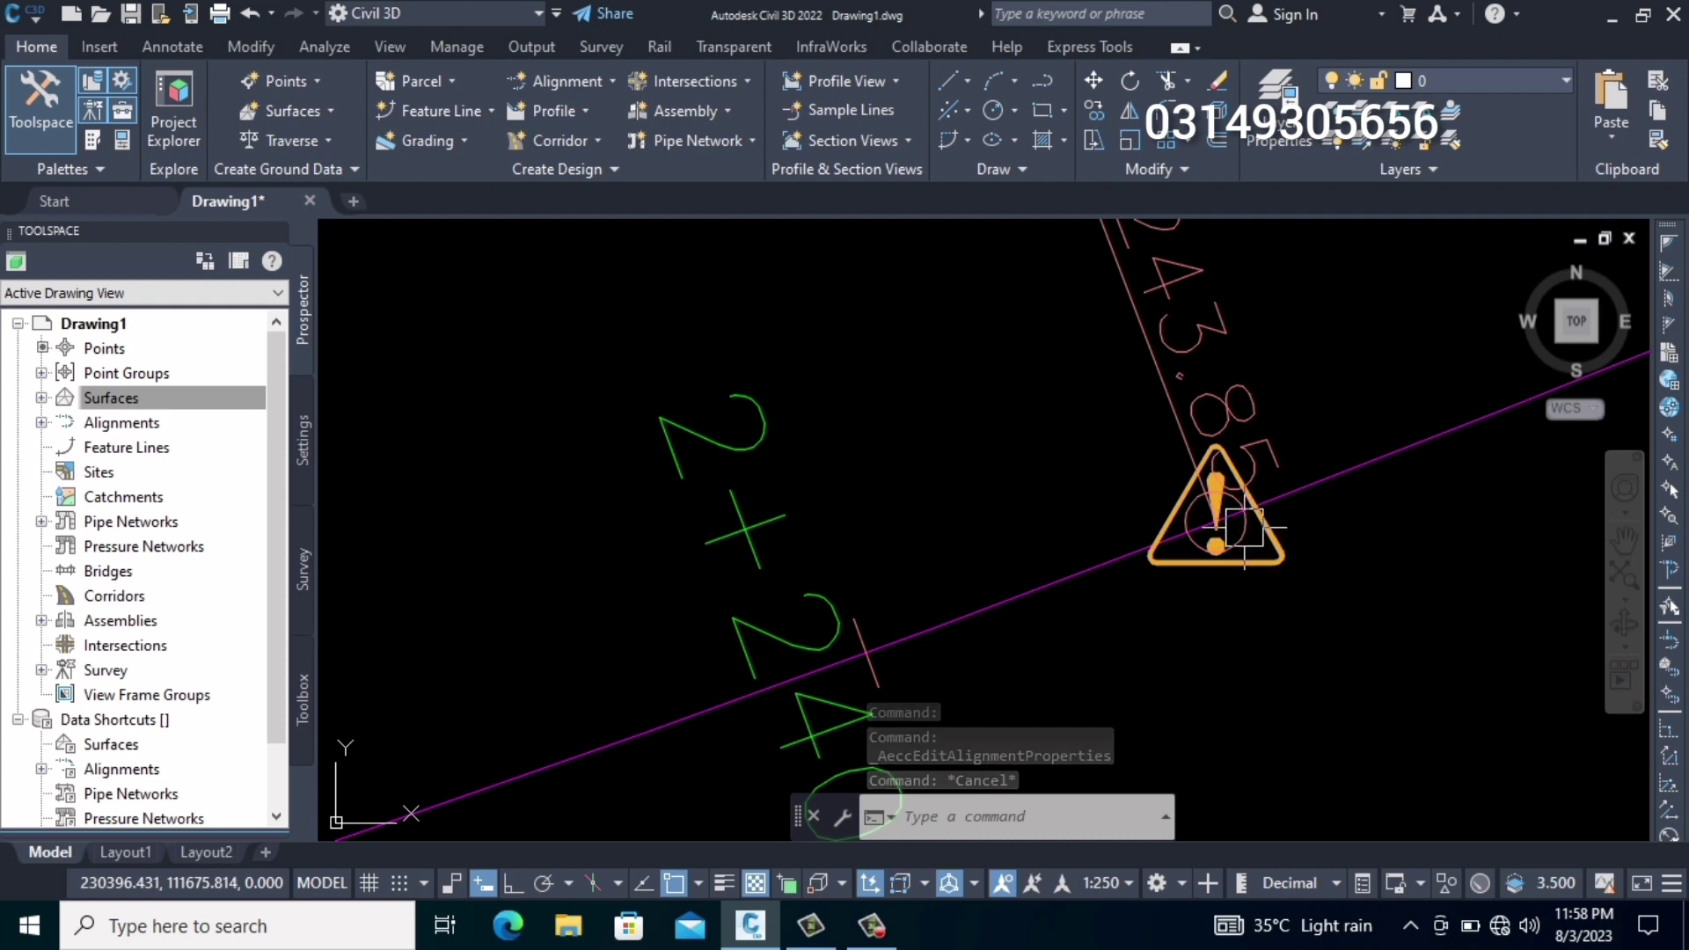
pyautogui.moveTo(1037, 487); pyautogui.dragTo(794, 495, button='middle')
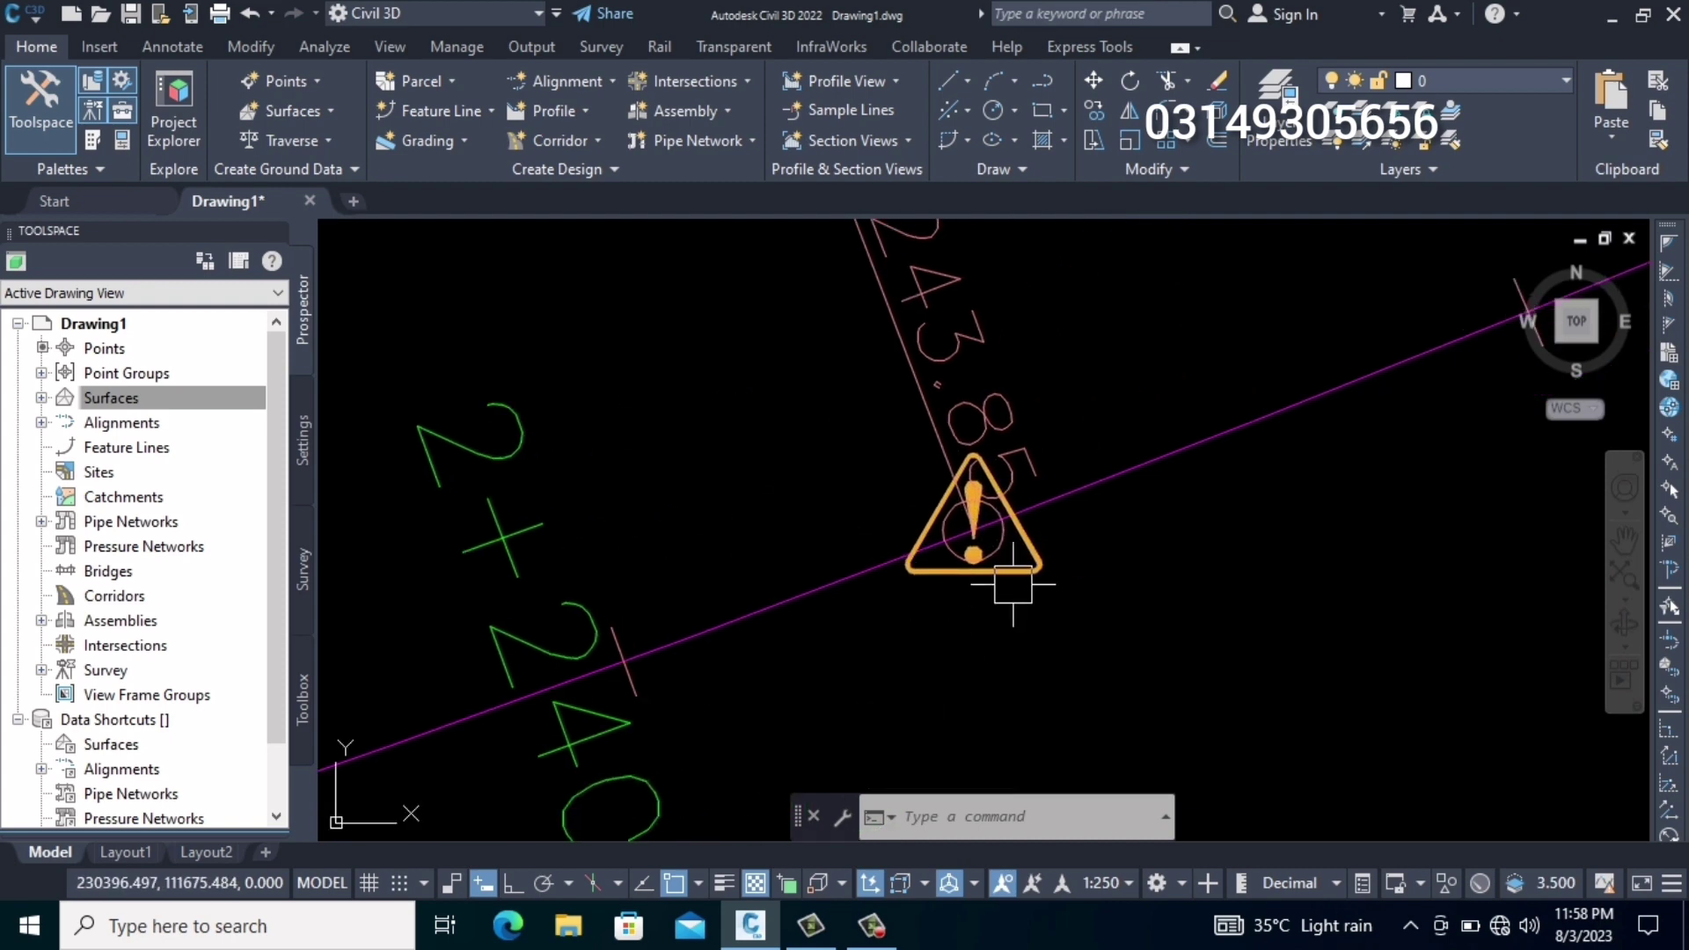
pyautogui.moveTo(1011, 576)
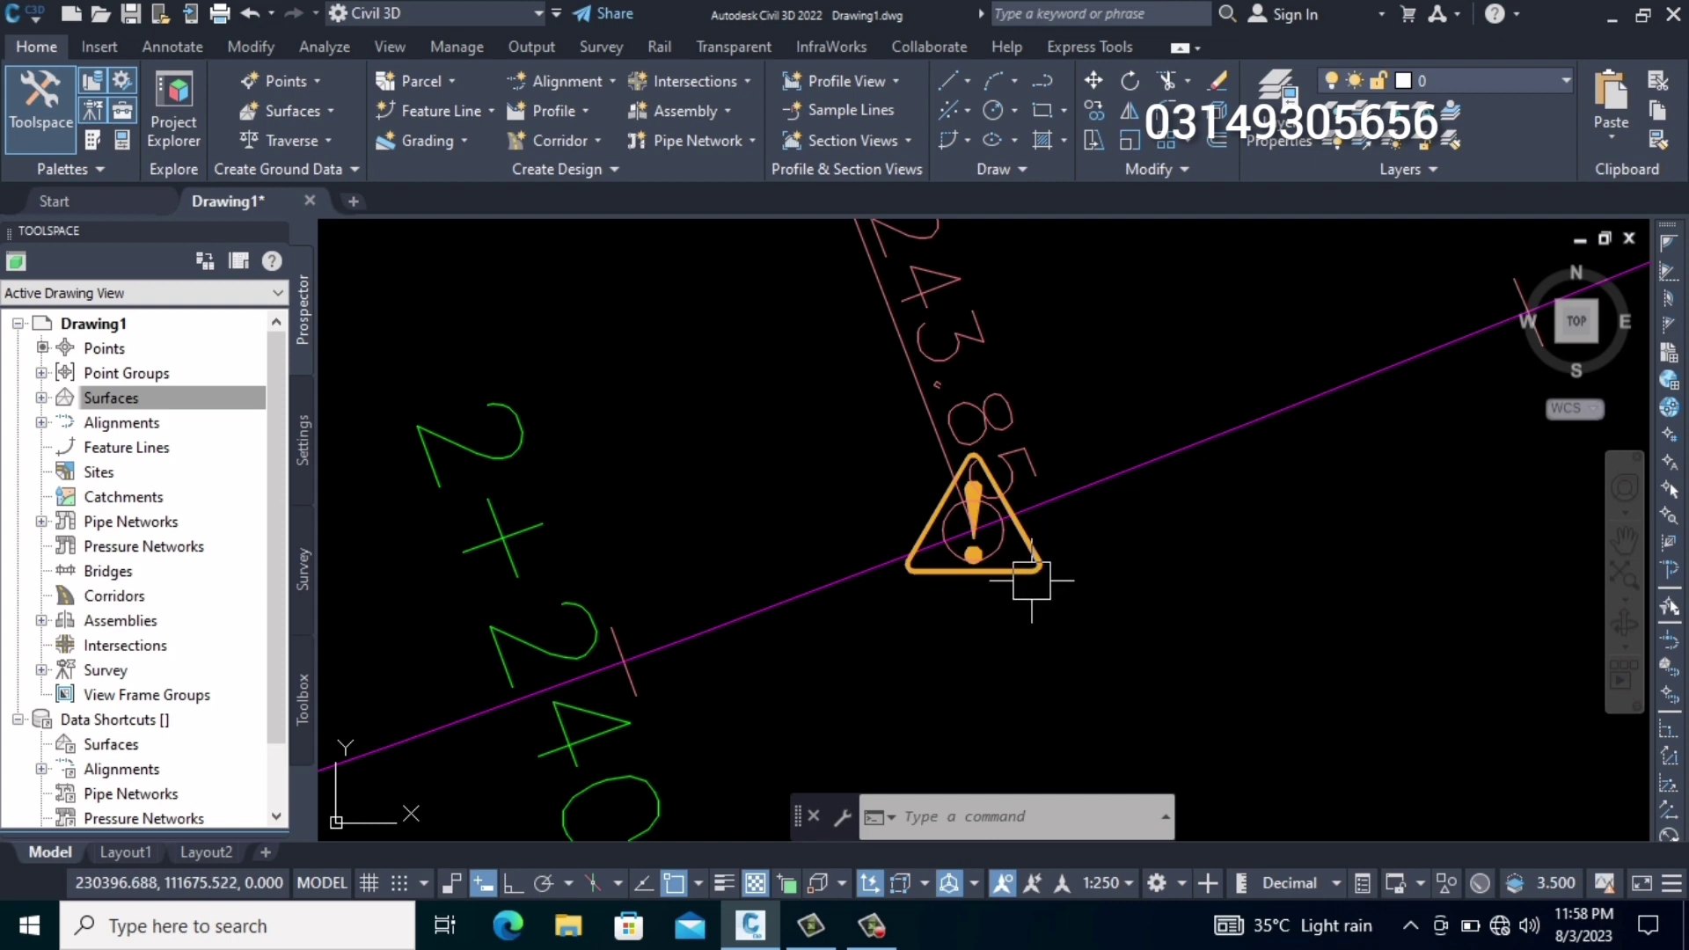
# Look up the minimum radius for 100 km/h in the AASHTO 2011 Metric eMax 4% table of Alignment 3's design criteria, without saving changes
pyautogui.click(1030, 570)
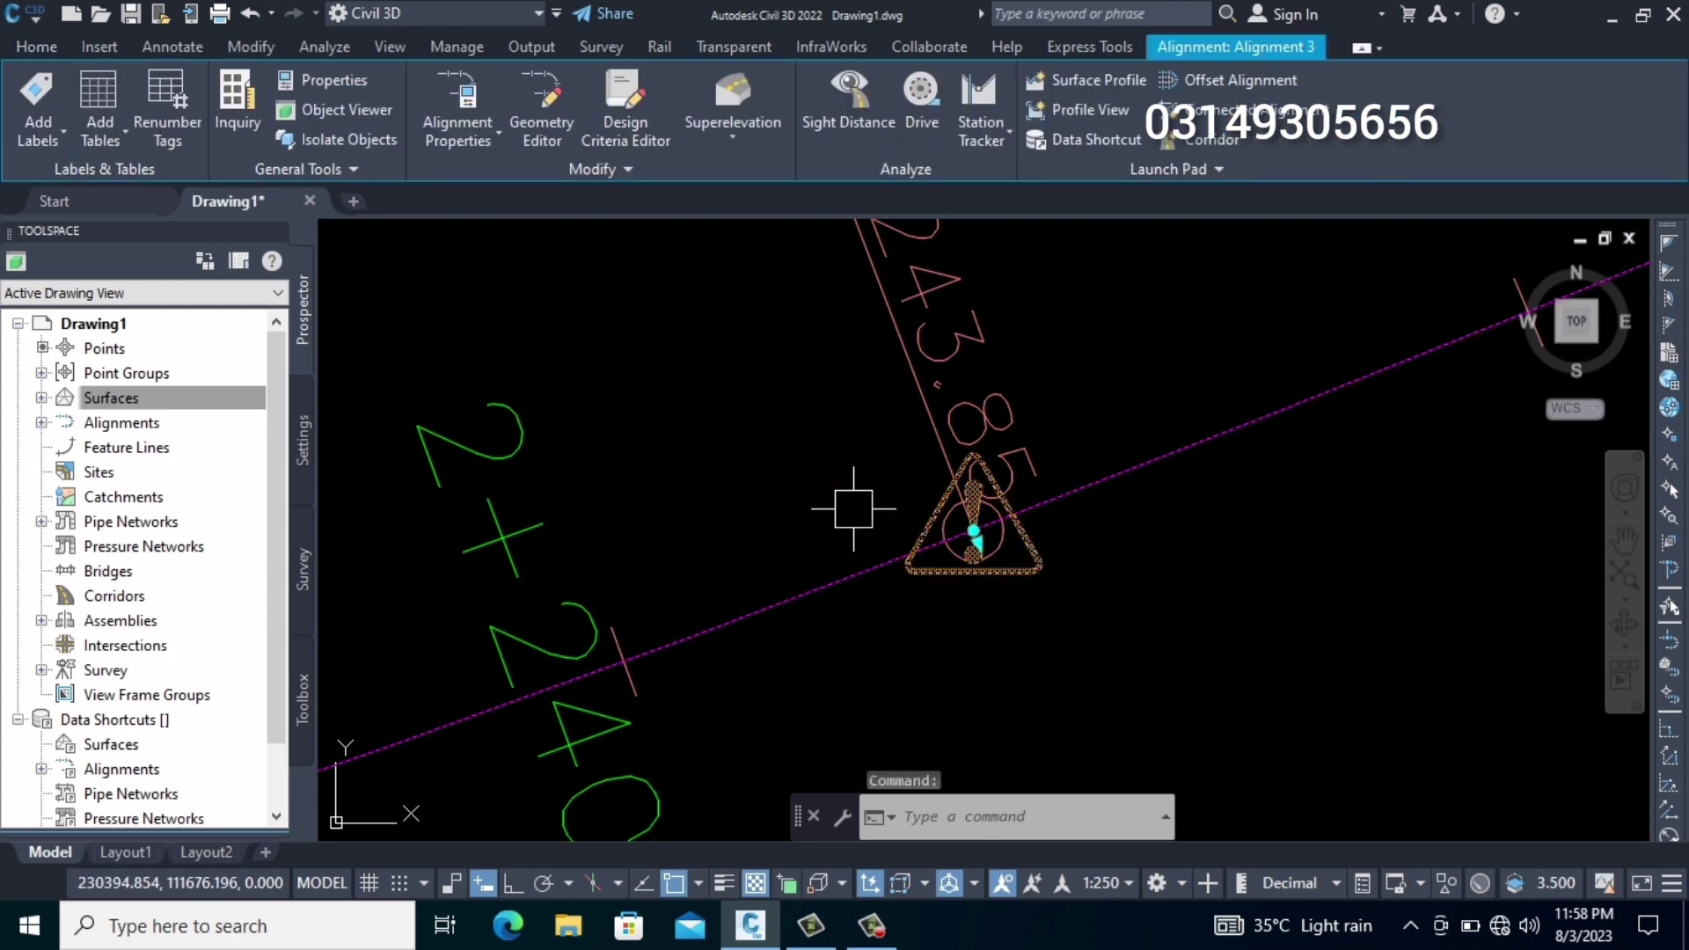
pyautogui.click(616, 140)
pyautogui.moveTo(236, 107); pyautogui.dragTo(444, 93)
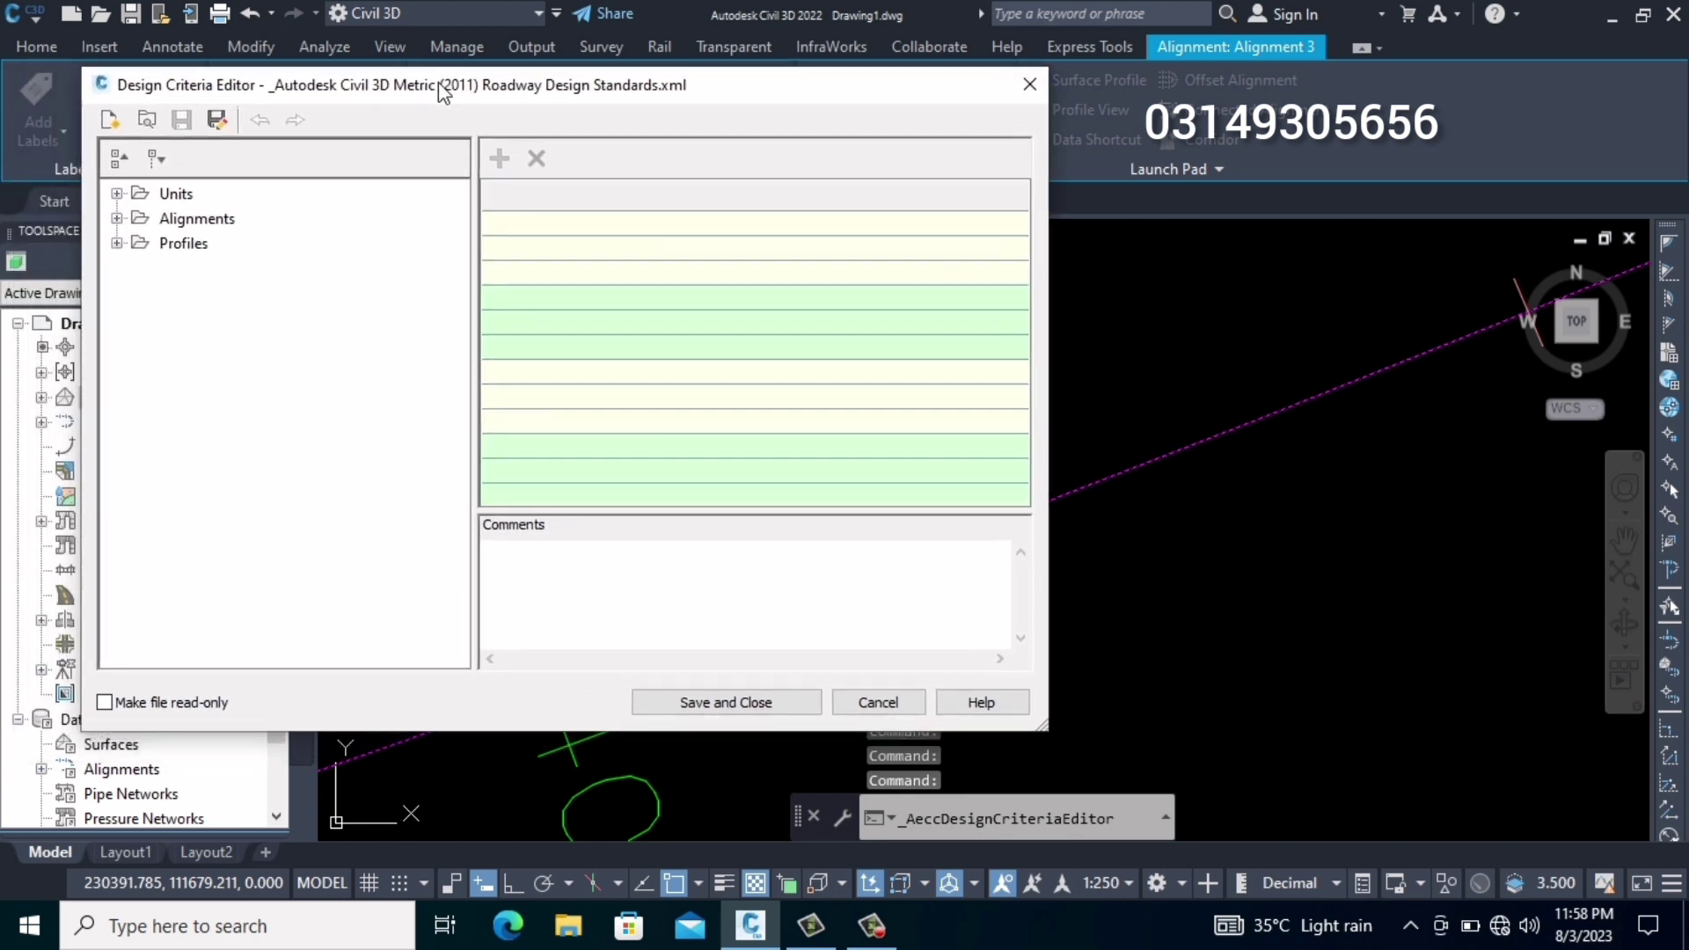
pyautogui.click(117, 218)
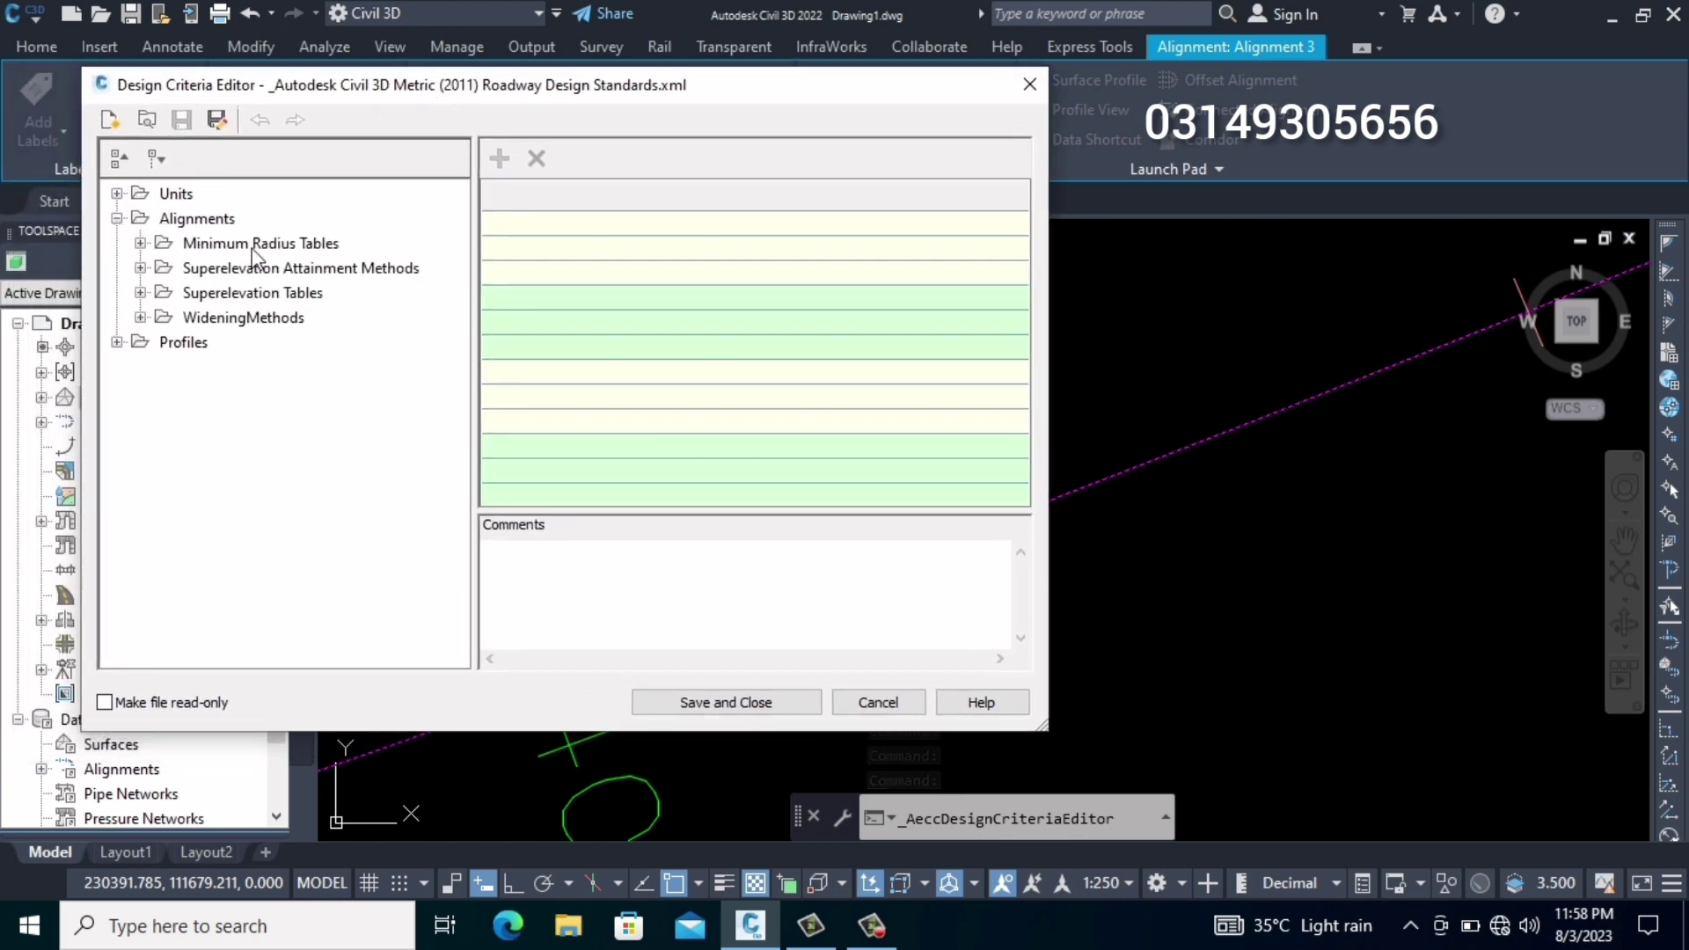
pyautogui.click(140, 244)
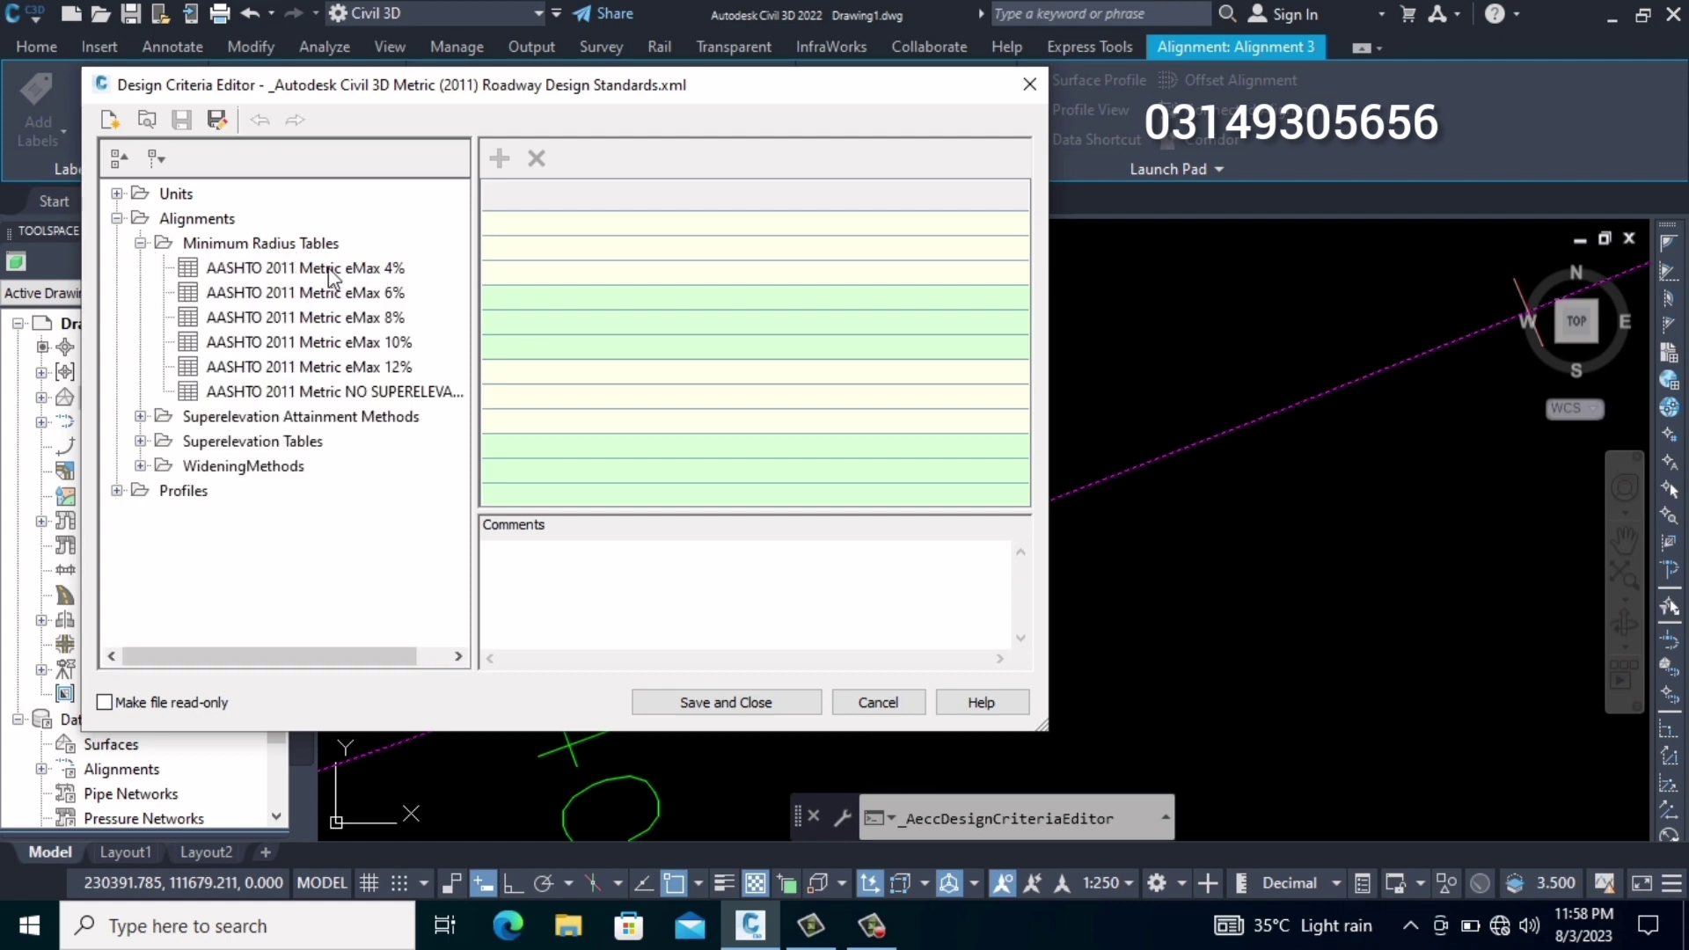
pyautogui.click(390, 269)
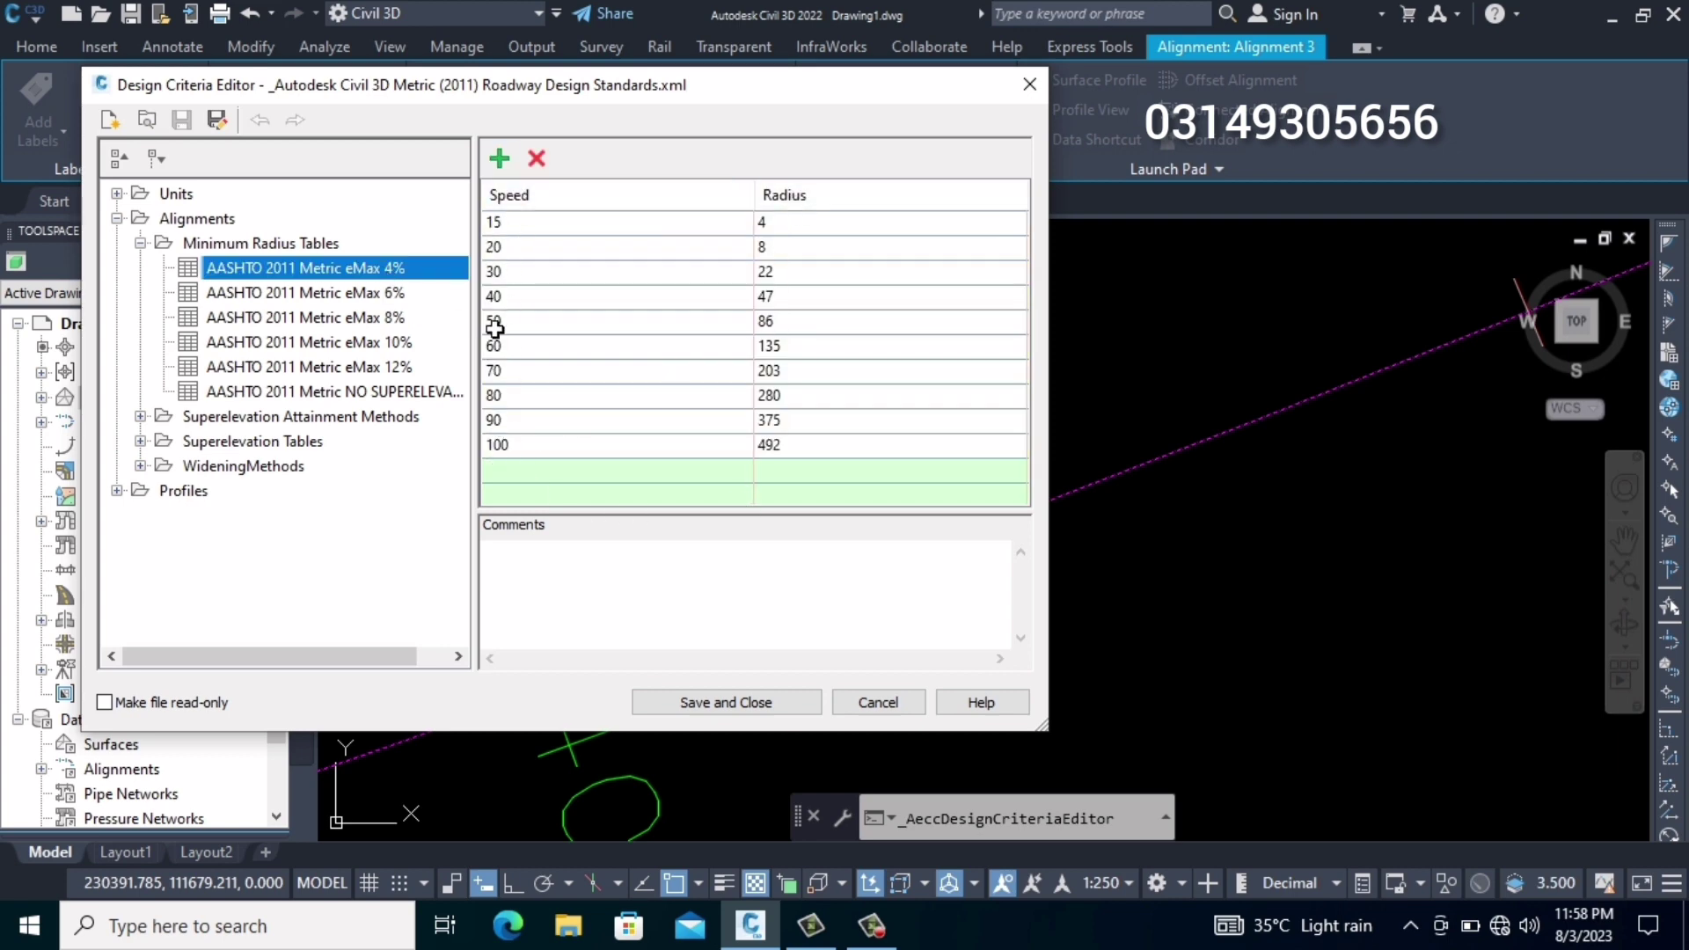
pyautogui.click(509, 446)
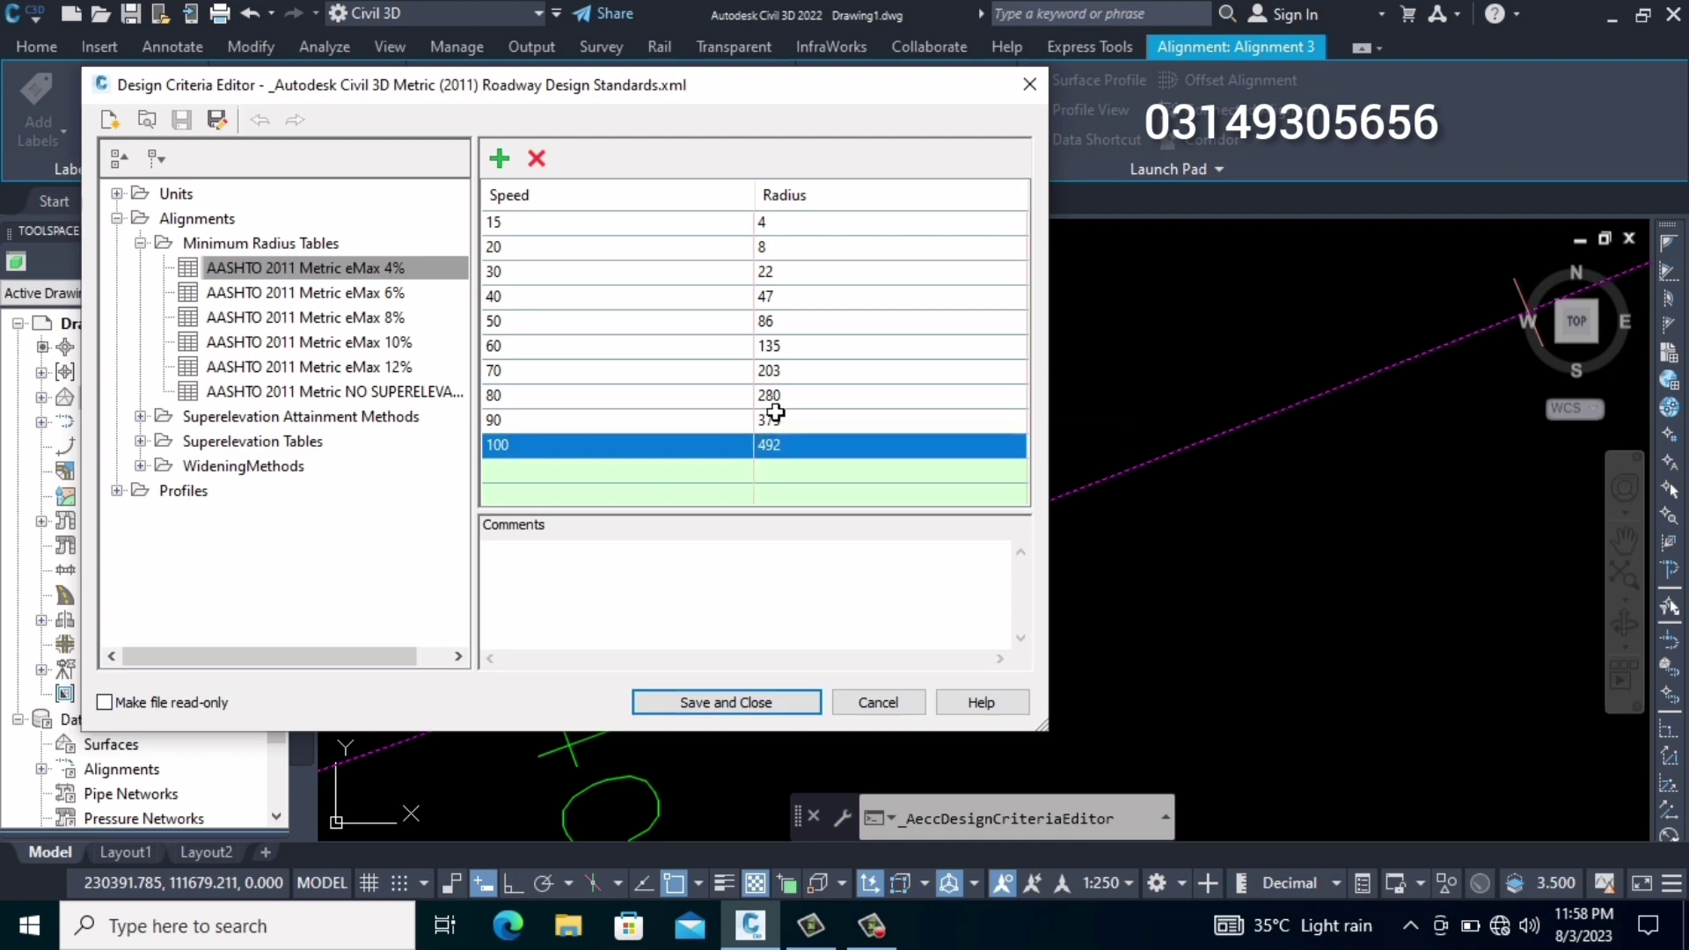
pyautogui.click(877, 703)
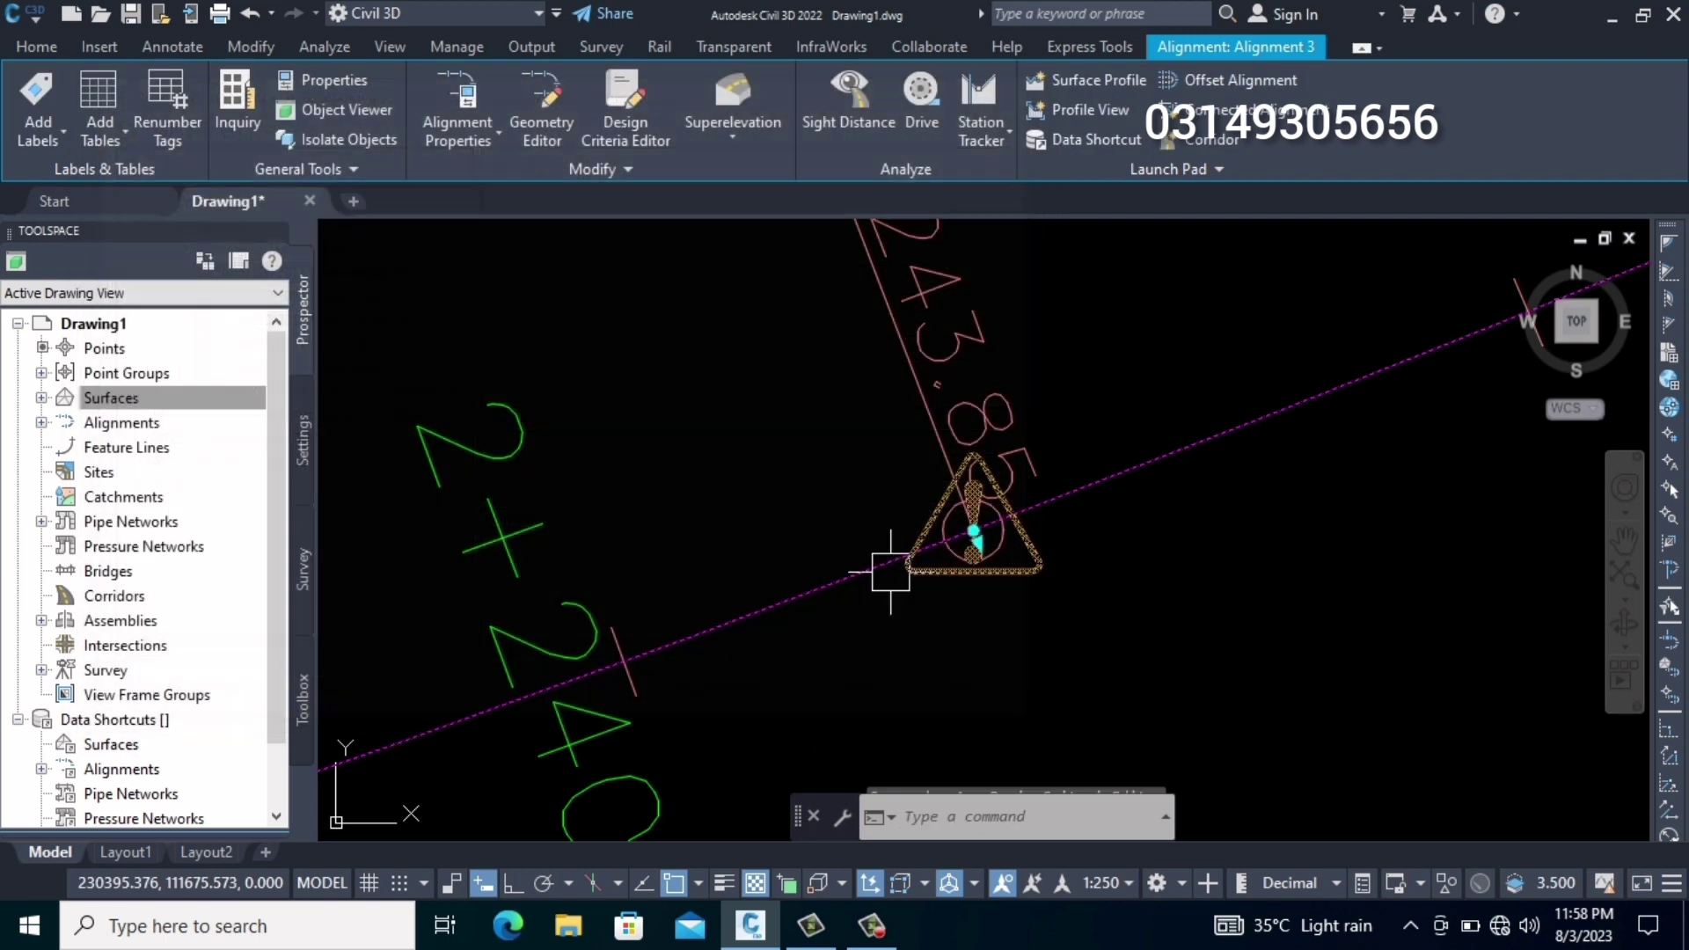
# Set the radius of curve 4 to 500 m in Alignment 3's entities table and close the table
pyautogui.scroll(-2, 905, 554)
pyautogui.scroll(3, 912, 546)
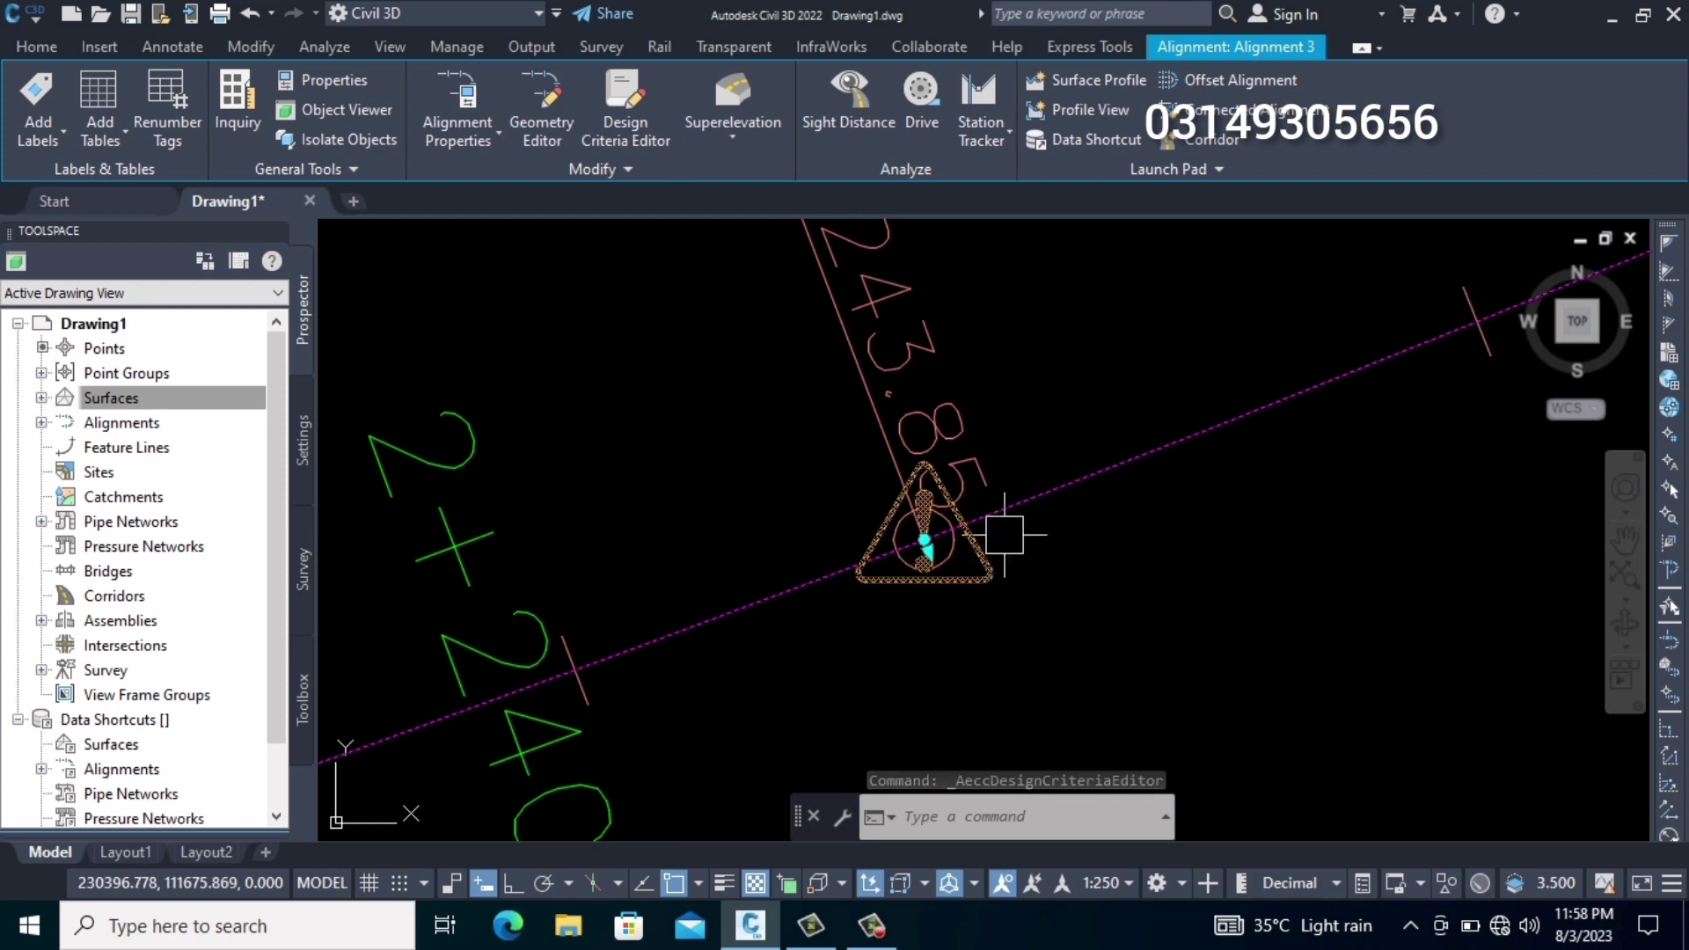
pyautogui.scroll(-5, 1037, 493)
pyautogui.press('Escape')
pyautogui.click(1029, 512)
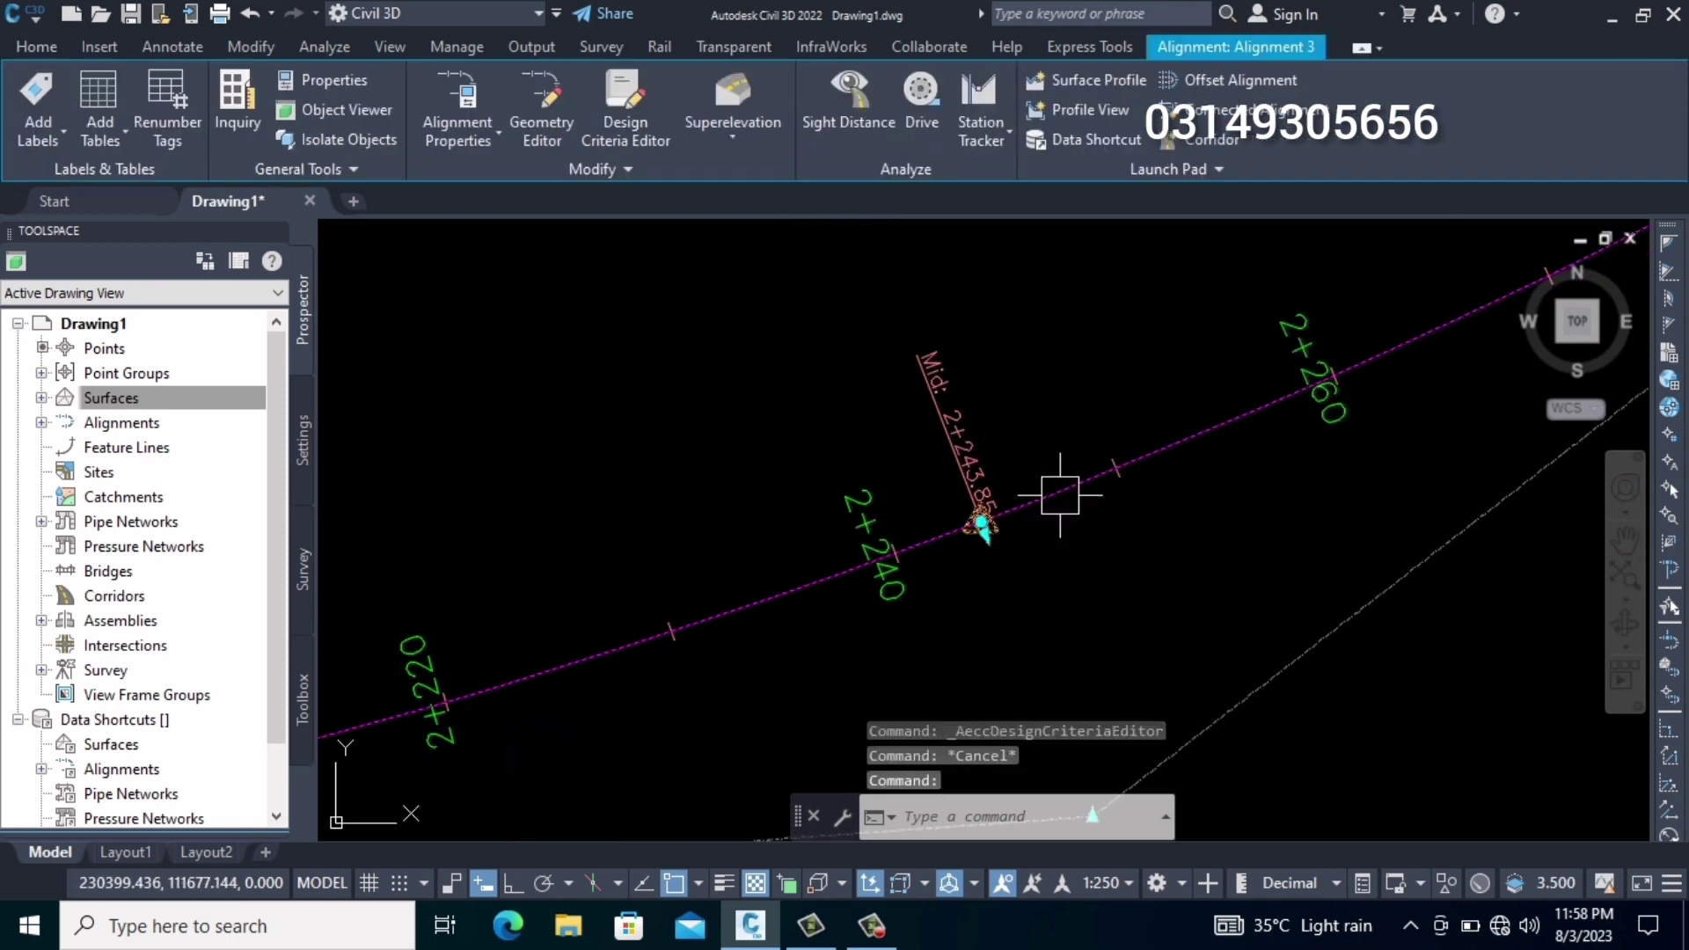
pyautogui.click(549, 109)
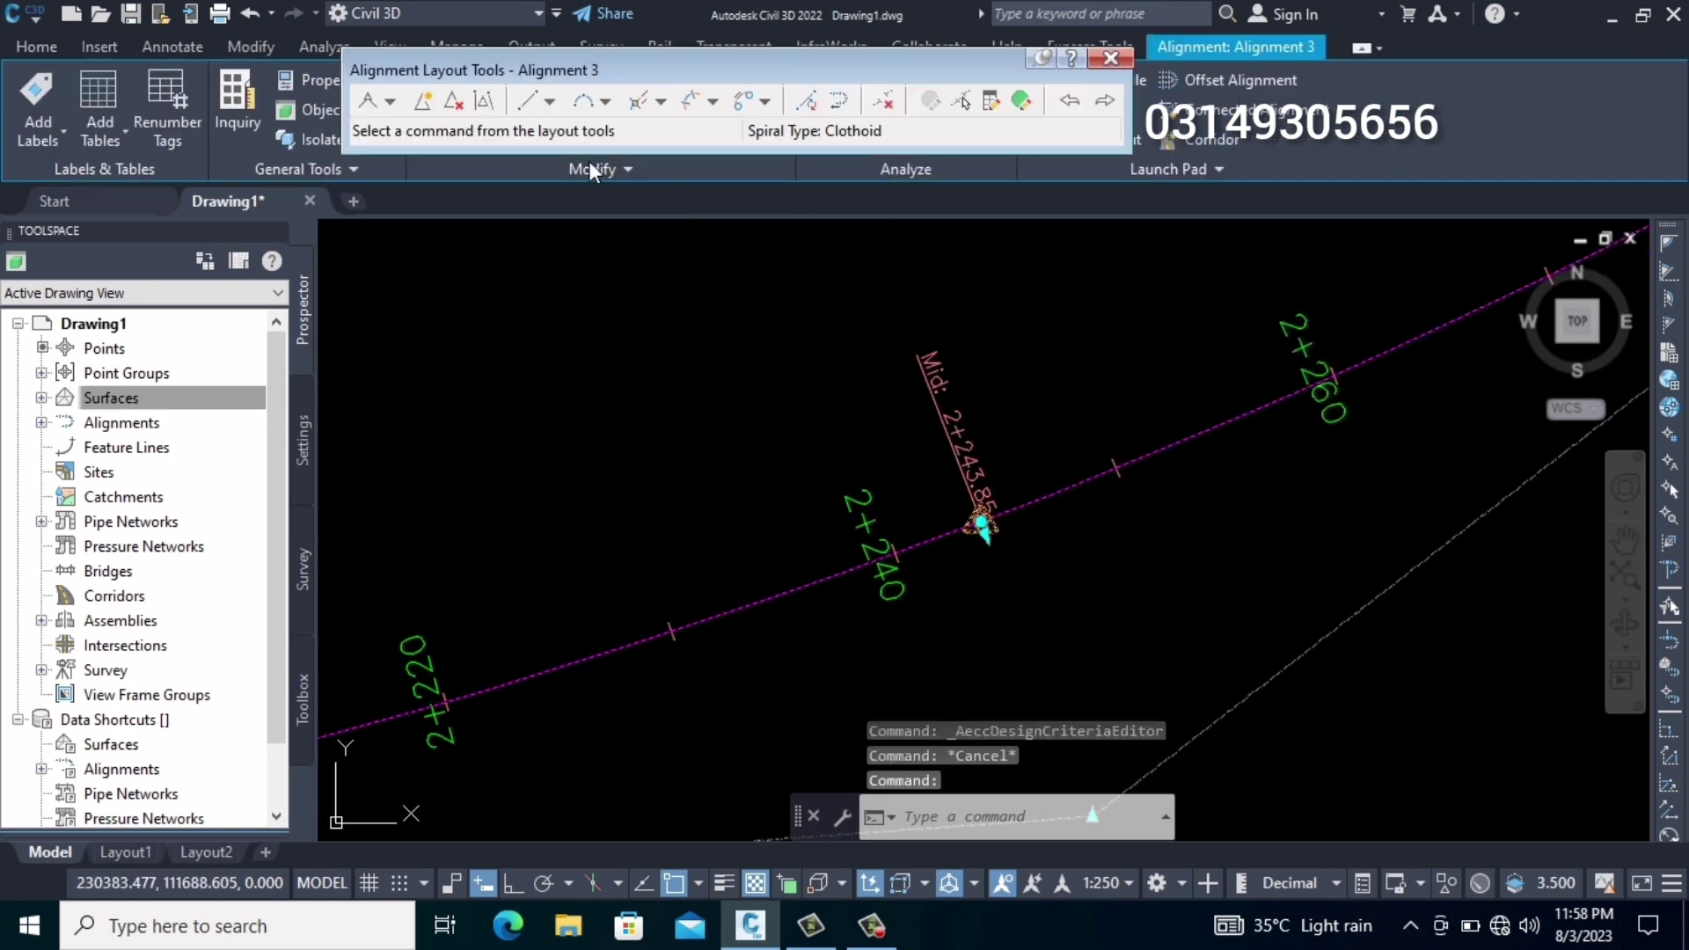
pyautogui.click(1020, 102)
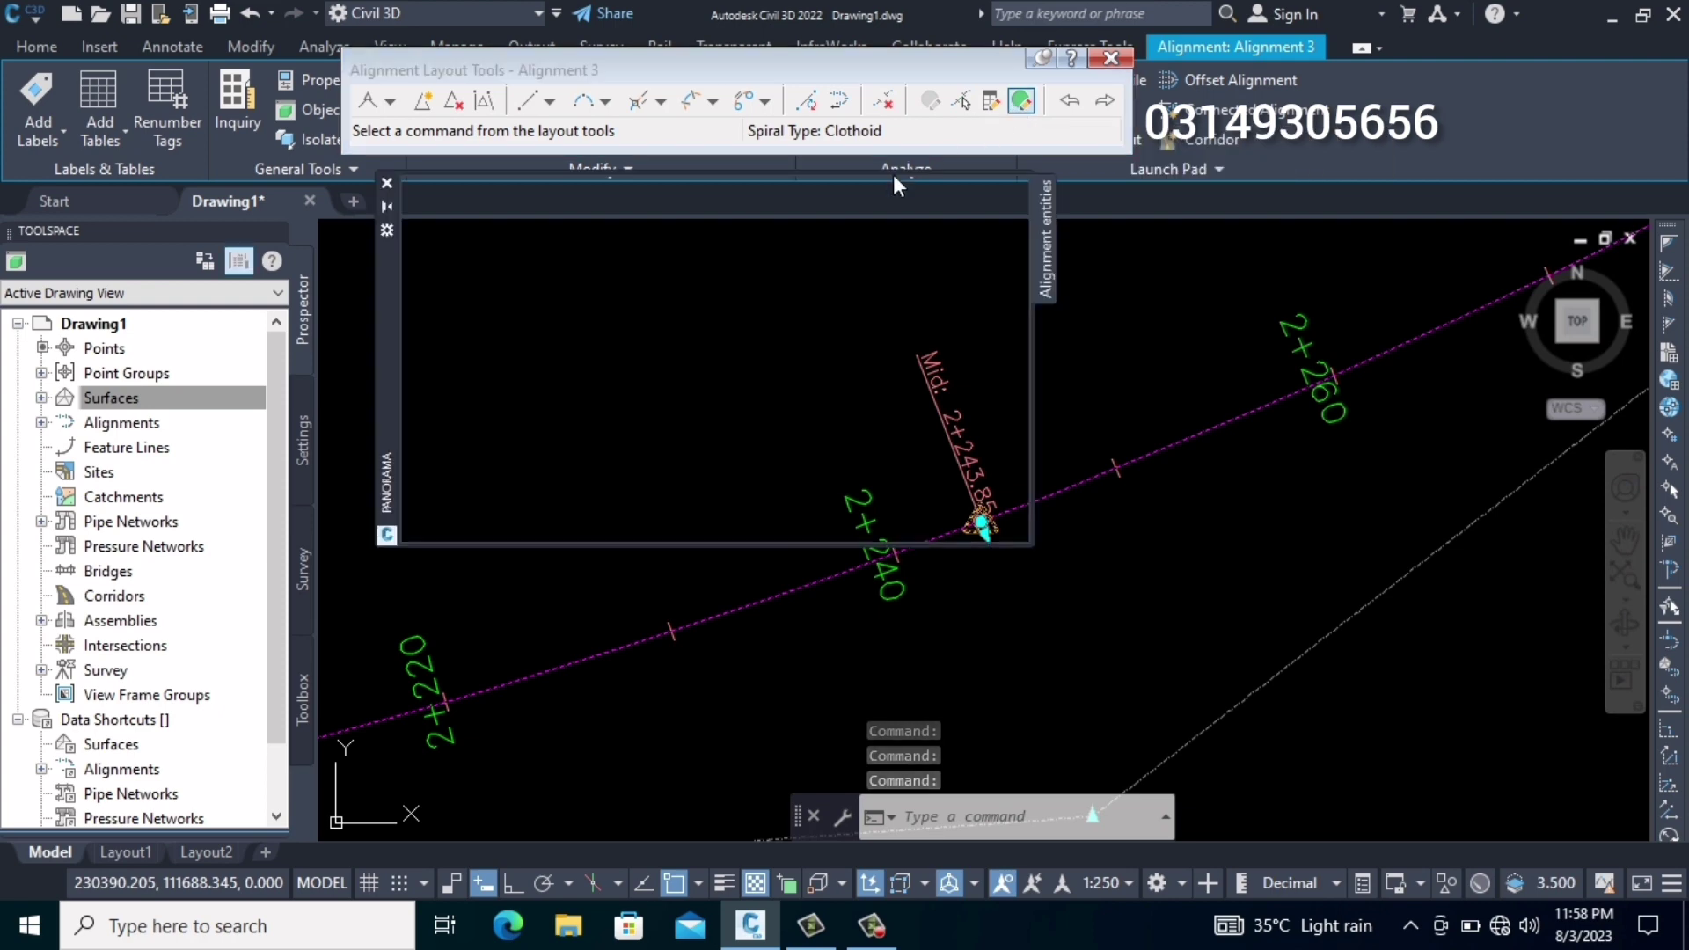
pyautogui.moveTo(493, 530); pyautogui.dragTo(660, 528)
pyautogui.click(706, 334)
pyautogui.click(708, 328)
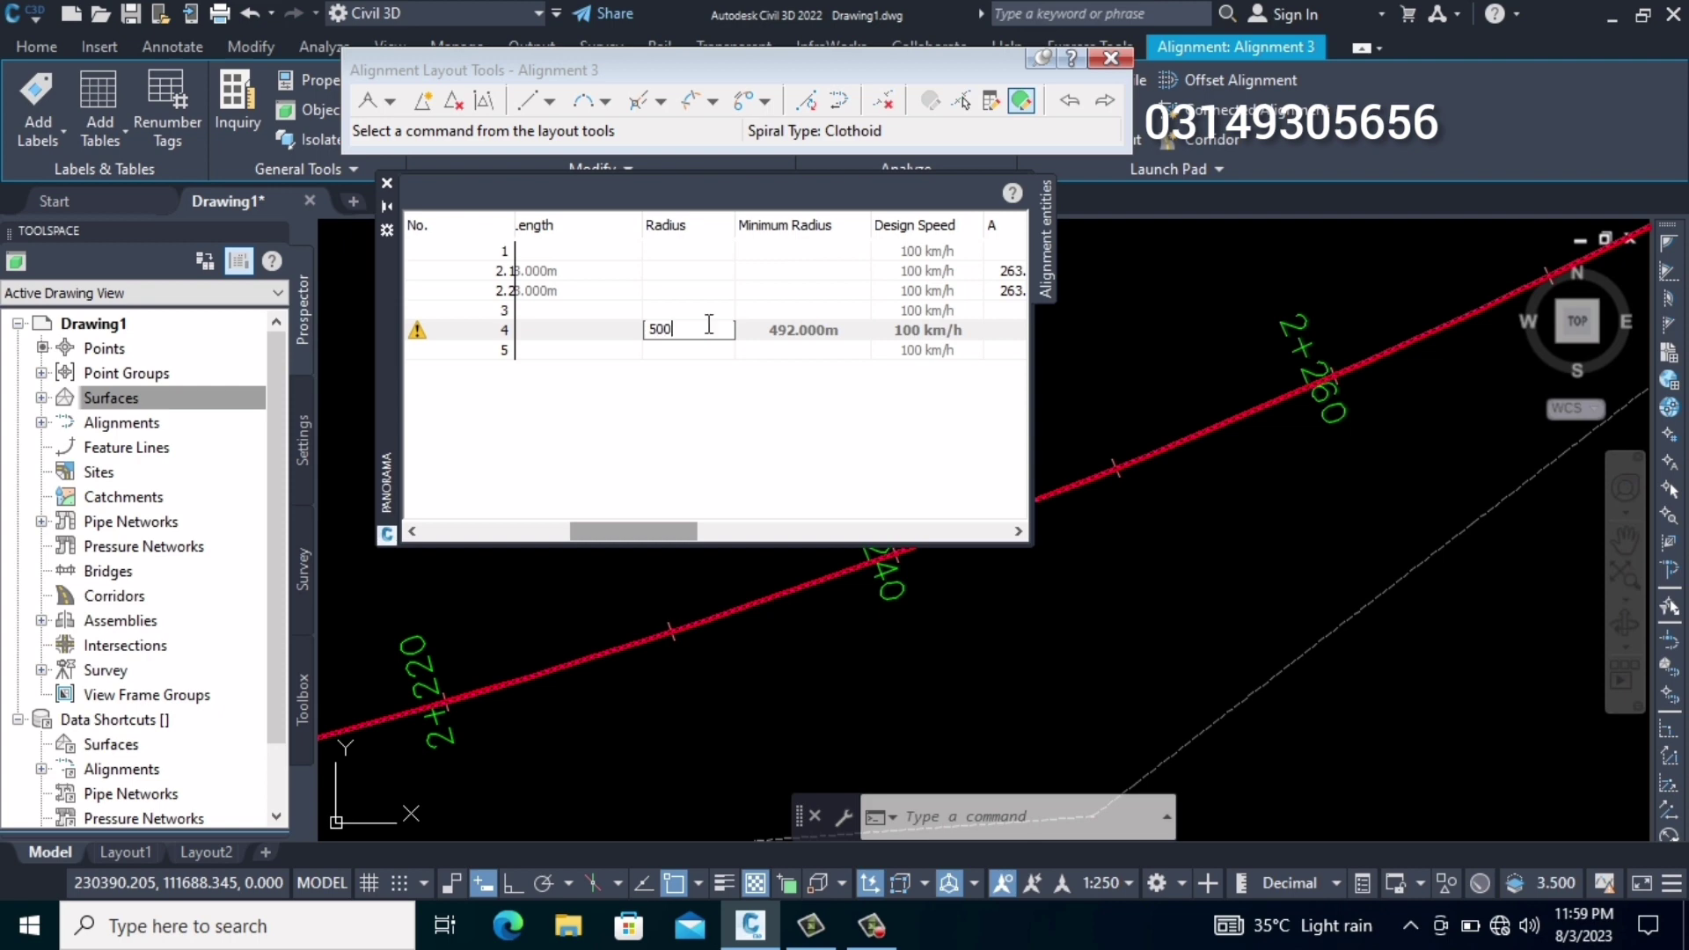
pyautogui.press('Return')
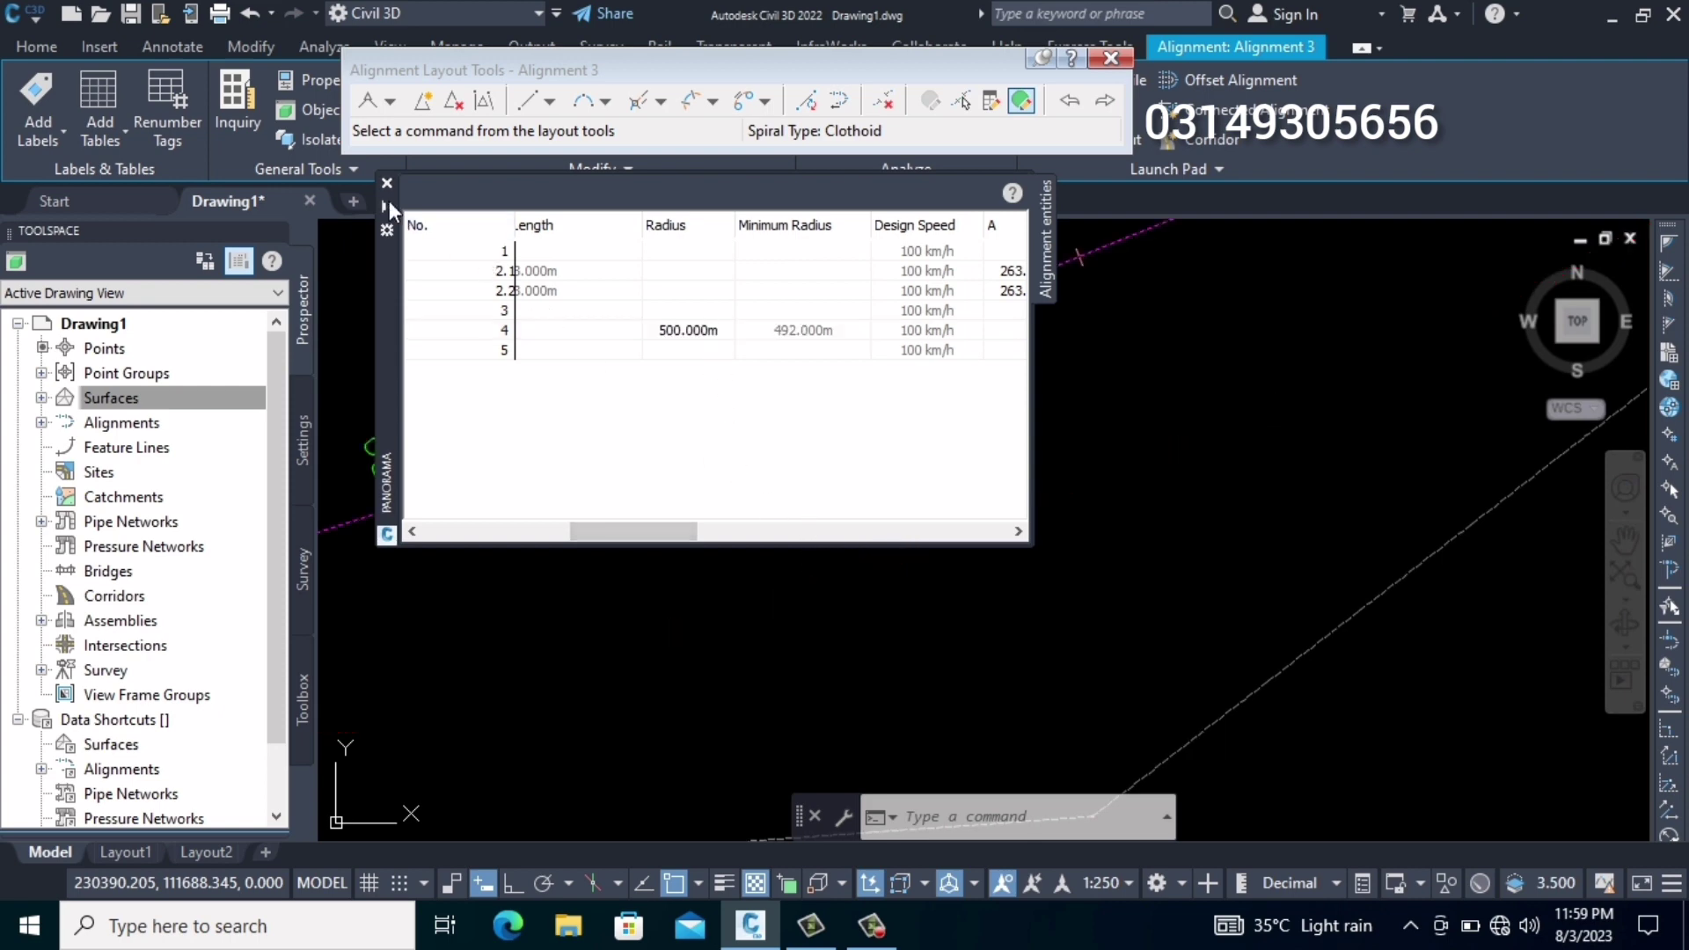
pyautogui.click(386, 183)
# Inspect both bends of Alignment 3 for remaining design criteria warnings
pyautogui.scroll(-3, 962, 584)
pyautogui.scroll(5, 961, 539)
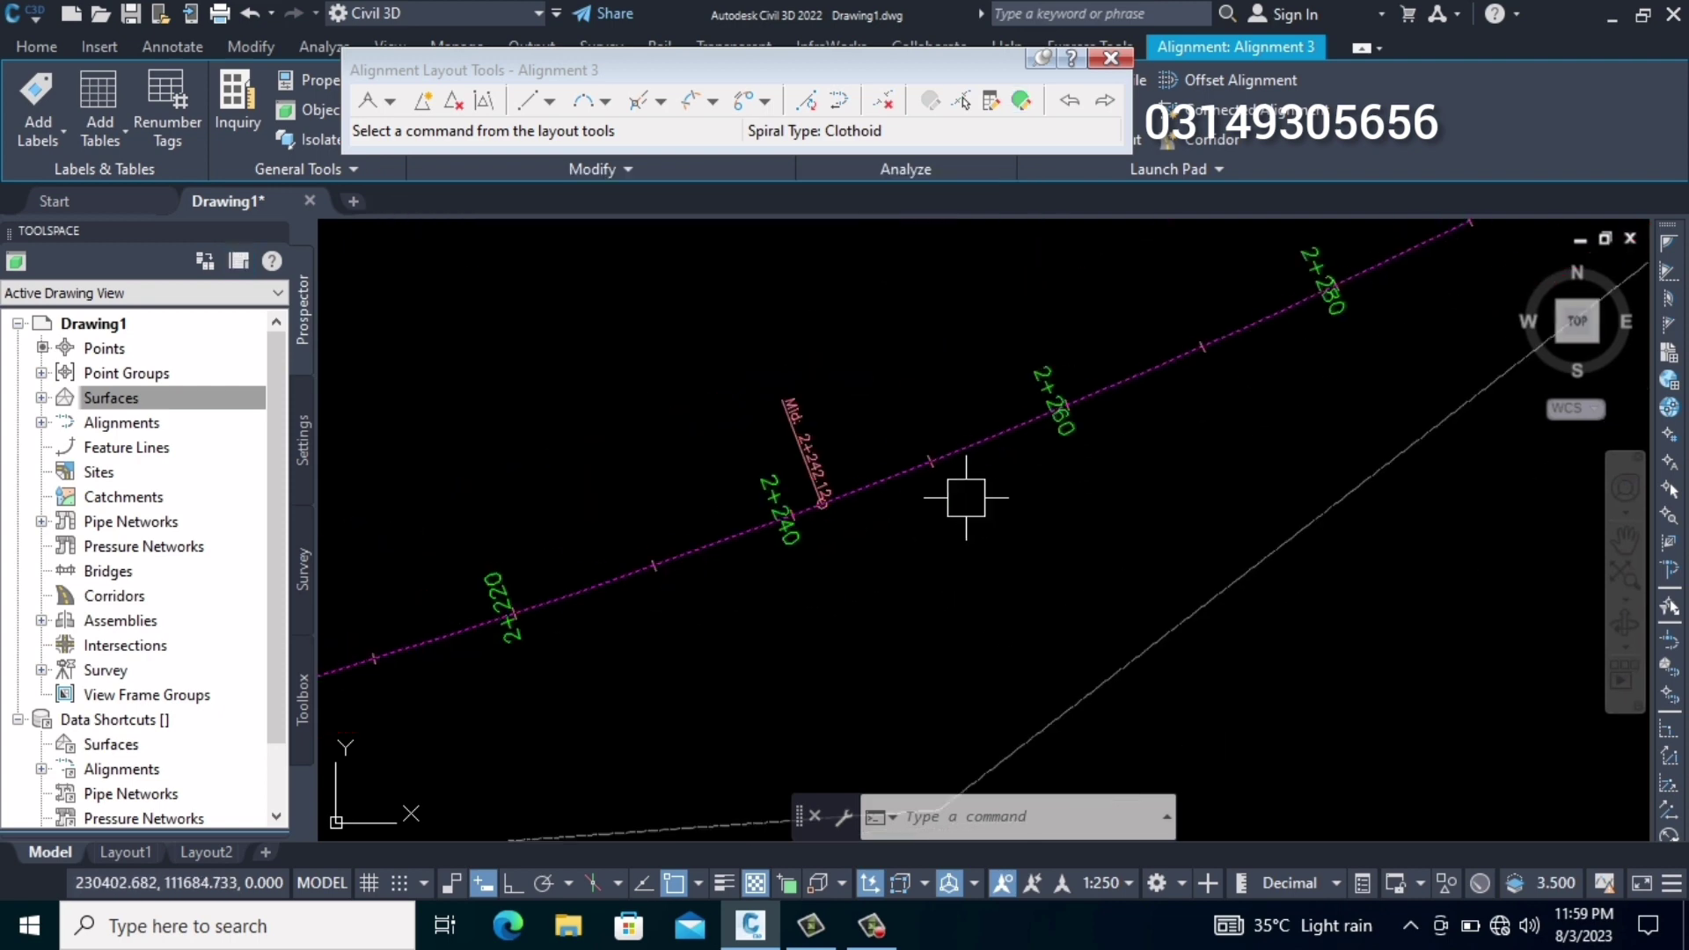
pyautogui.scroll(-8, 886, 422)
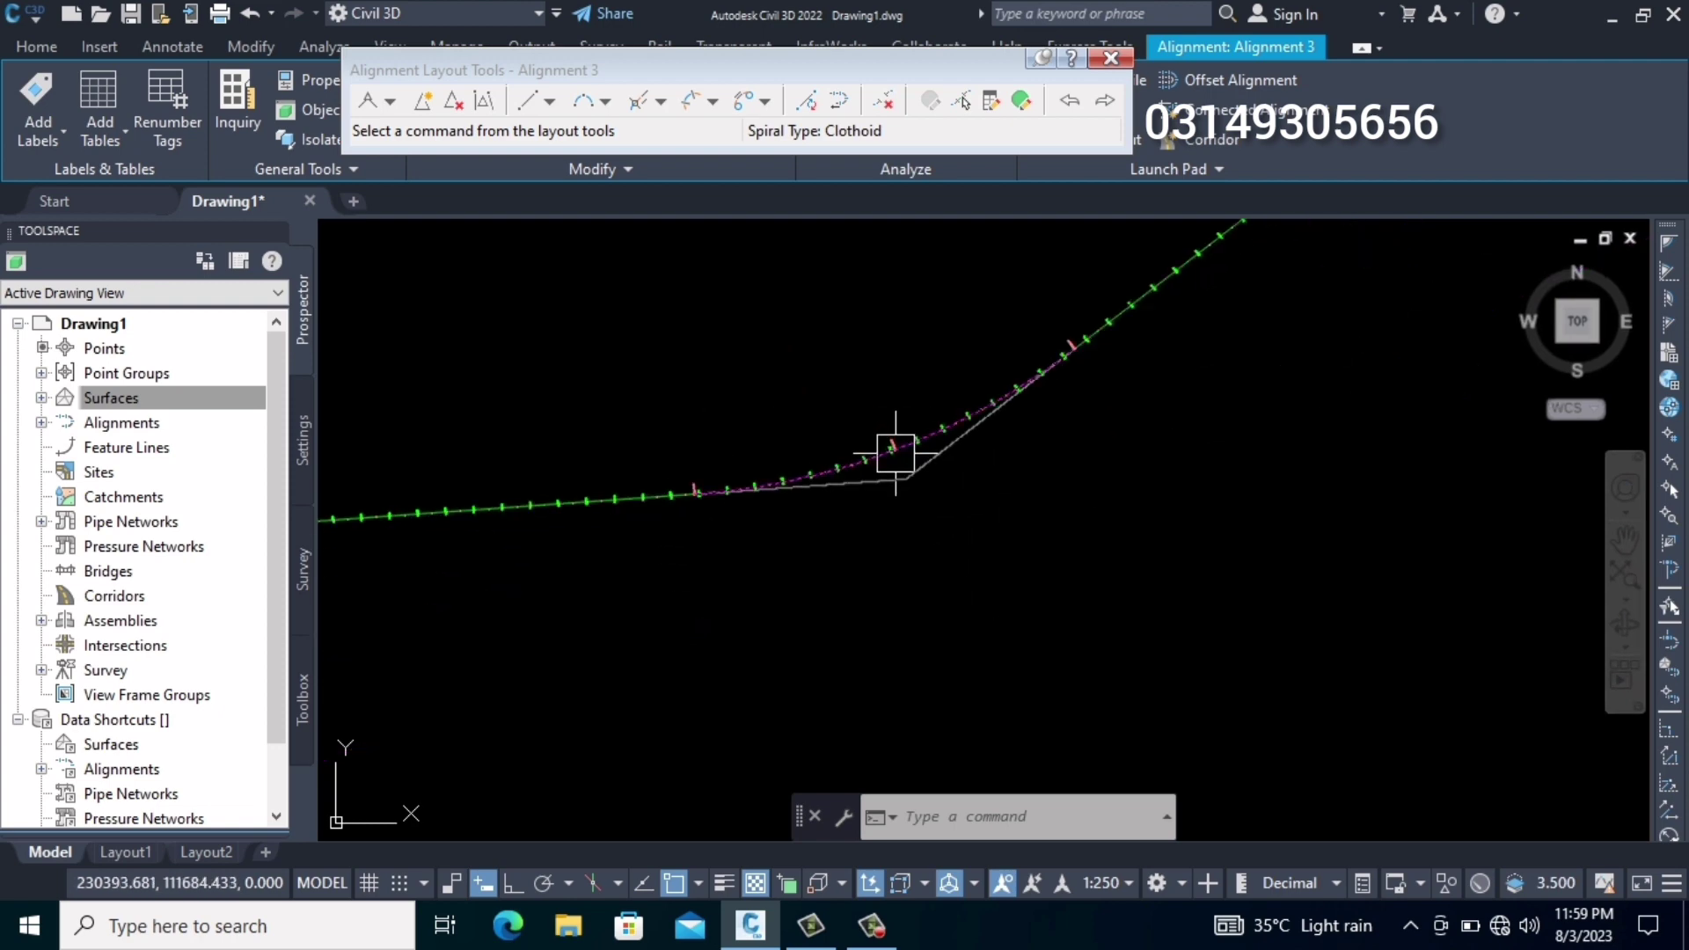
pyautogui.scroll(3, 879, 434)
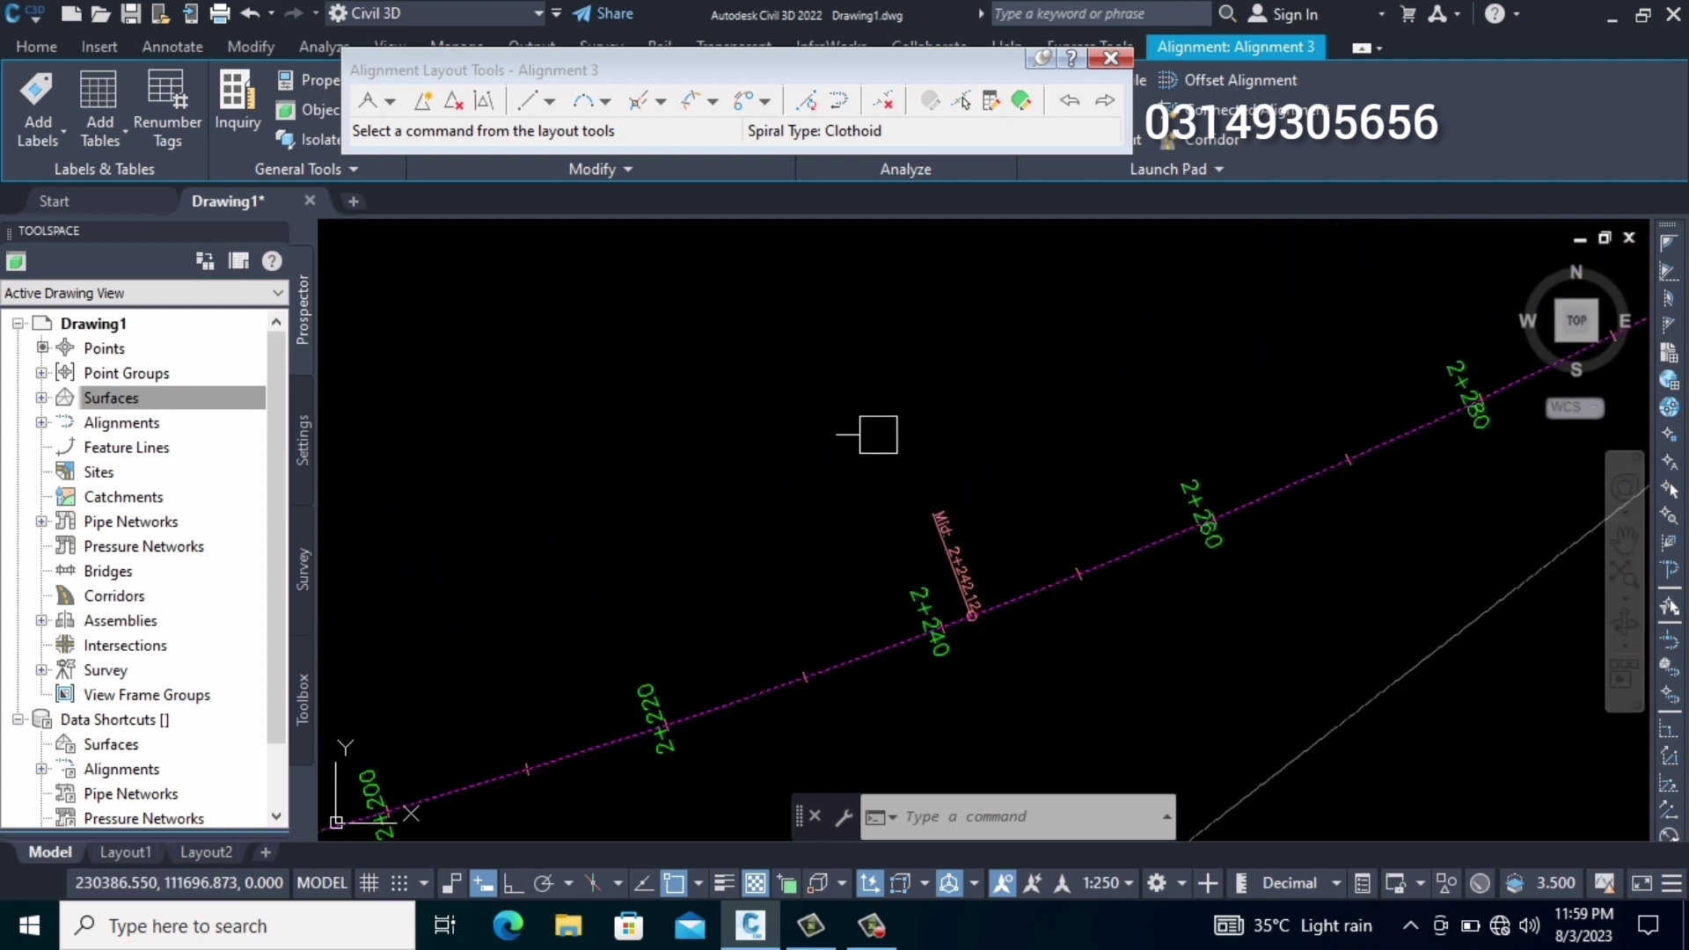
pyautogui.scroll(-3, 916, 553)
pyautogui.scroll(-2, 916, 553)
pyautogui.scroll(5, 682, 566)
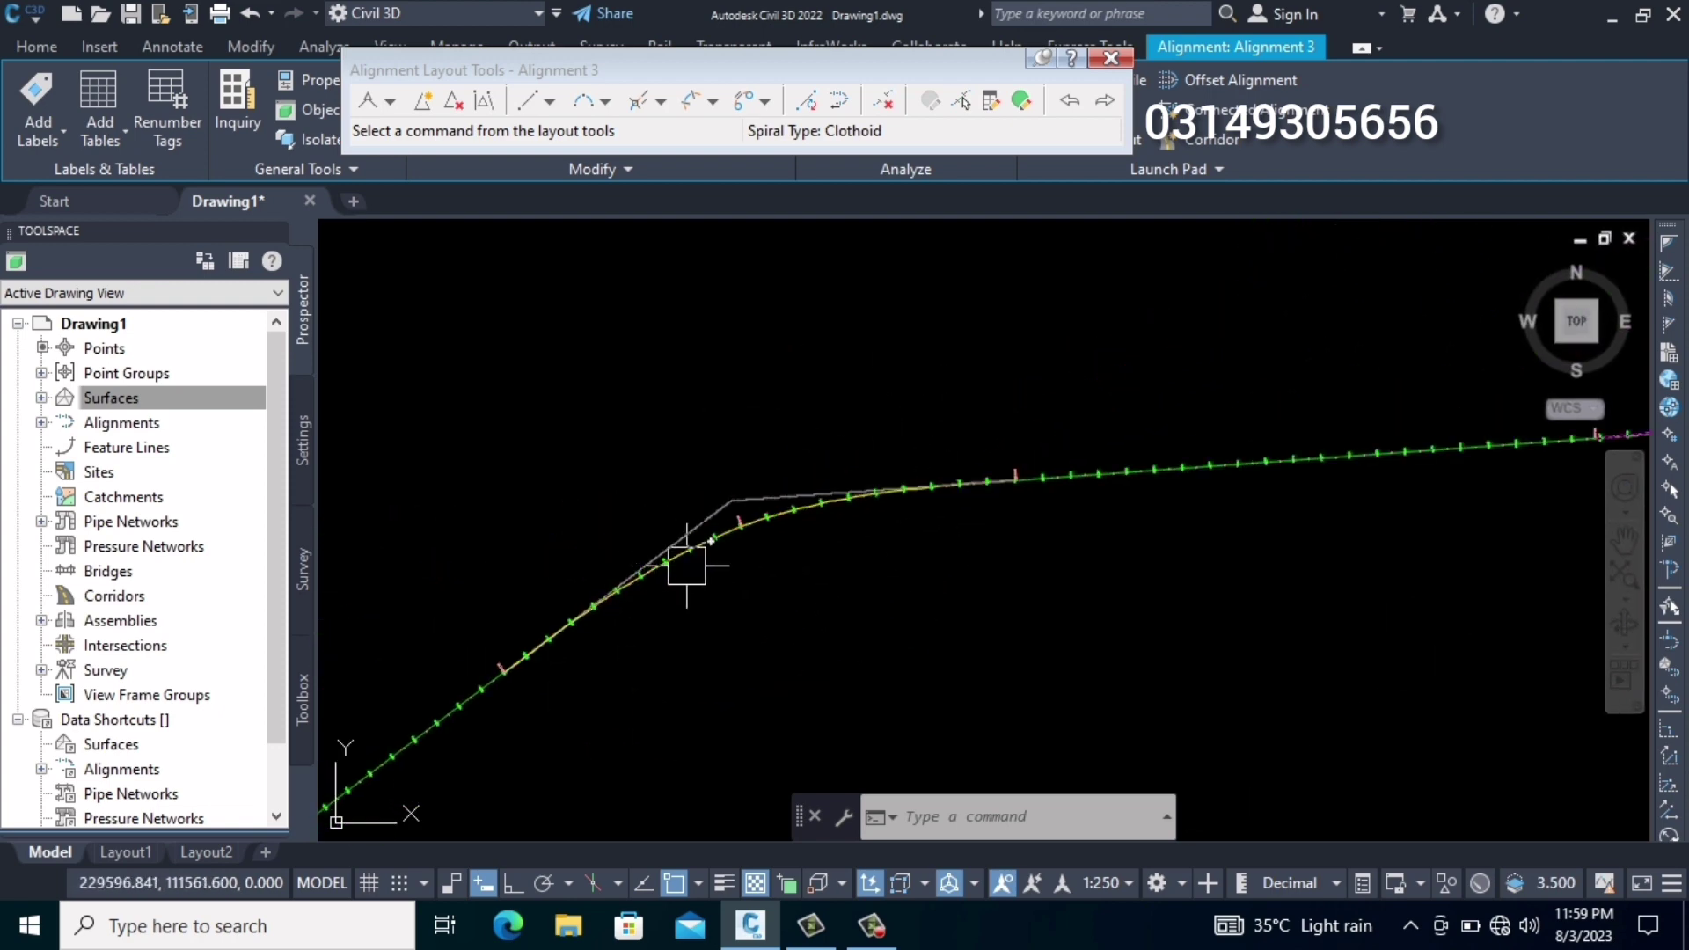
pyautogui.scroll(-5, 803, 490)
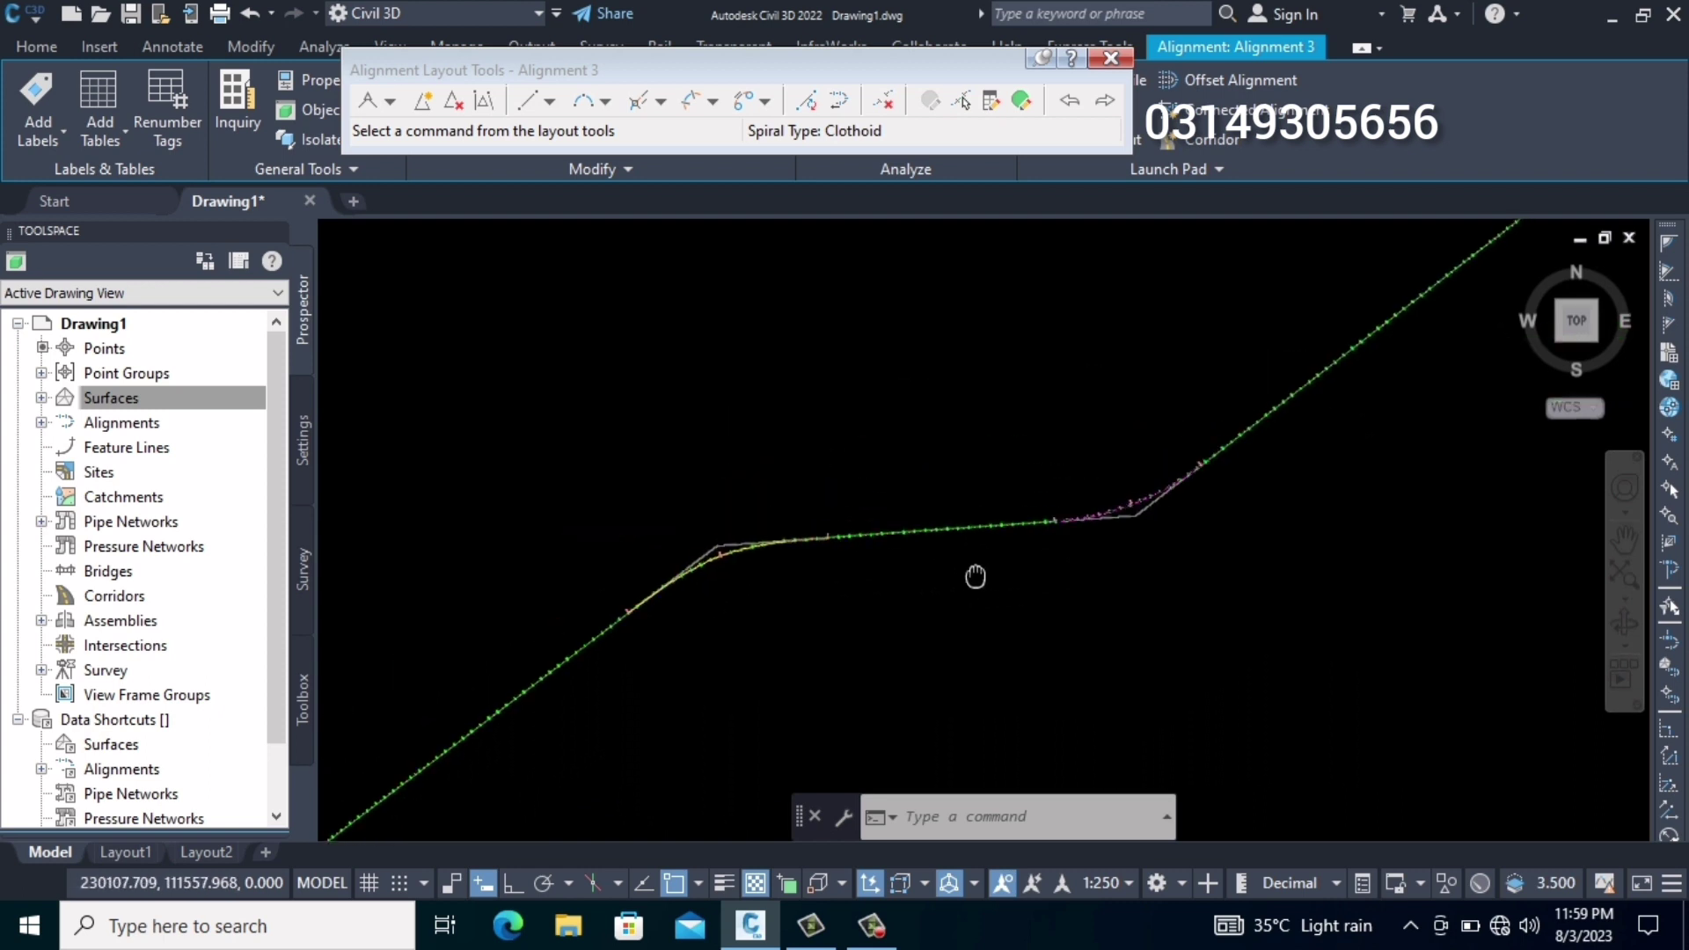
pyautogui.scroll(4, 1134, 498)
pyautogui.moveTo(1204, 479); pyautogui.dragTo(1239, 426, button='middle')
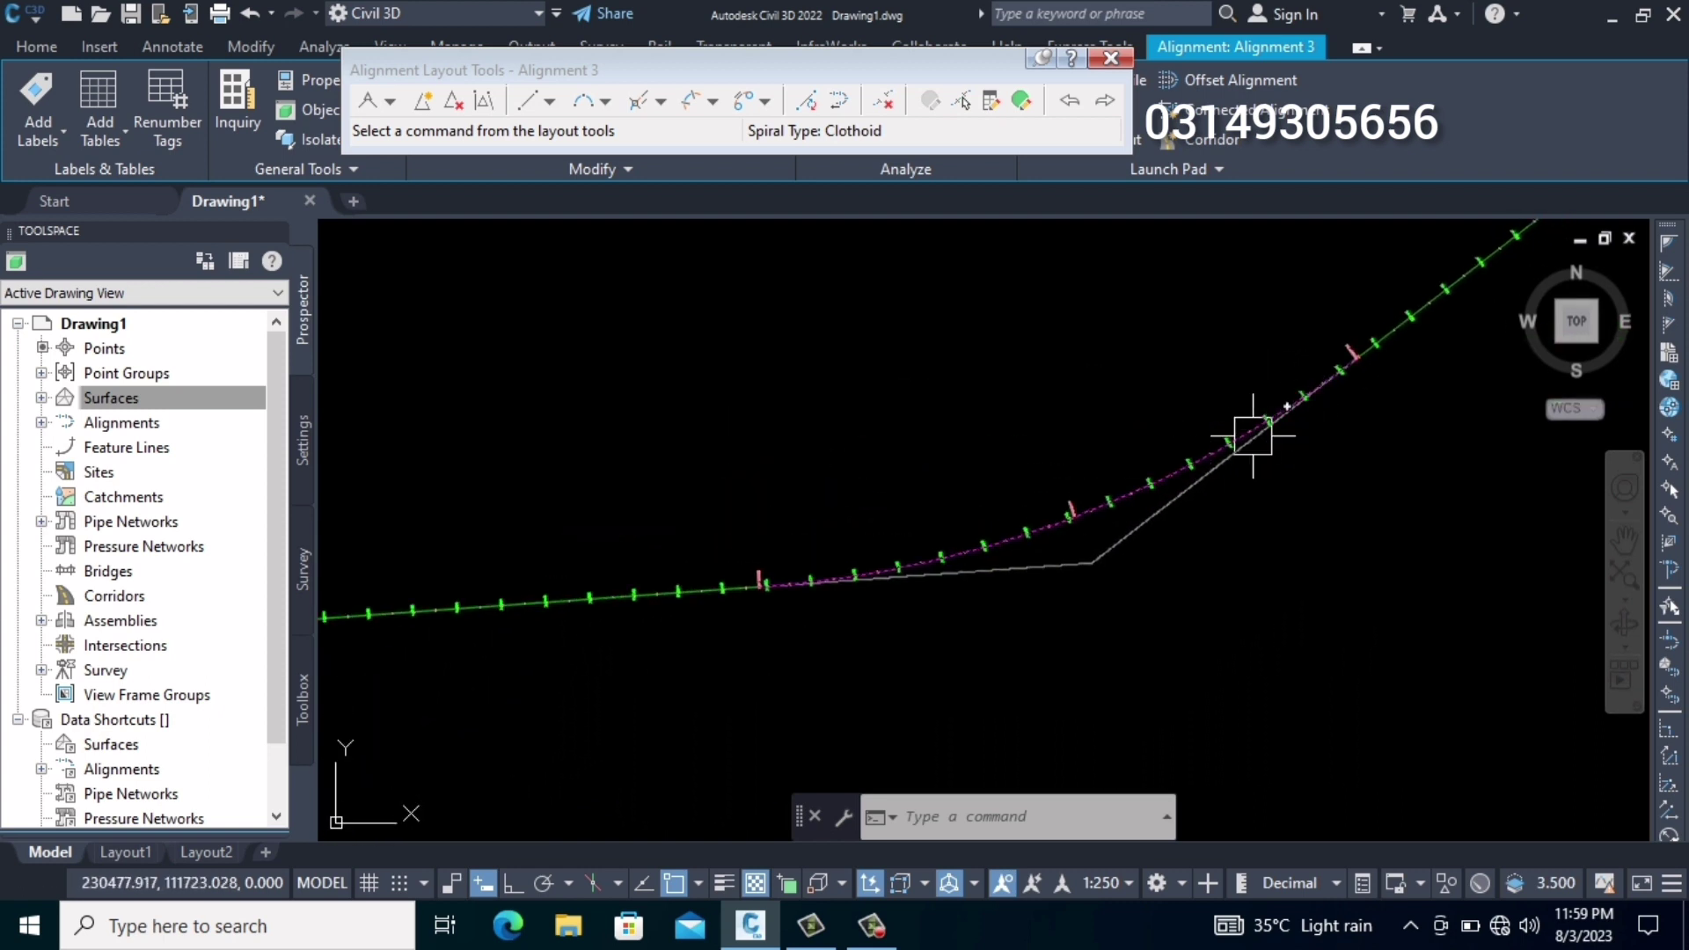
pyautogui.scroll(-6, 904, 572)
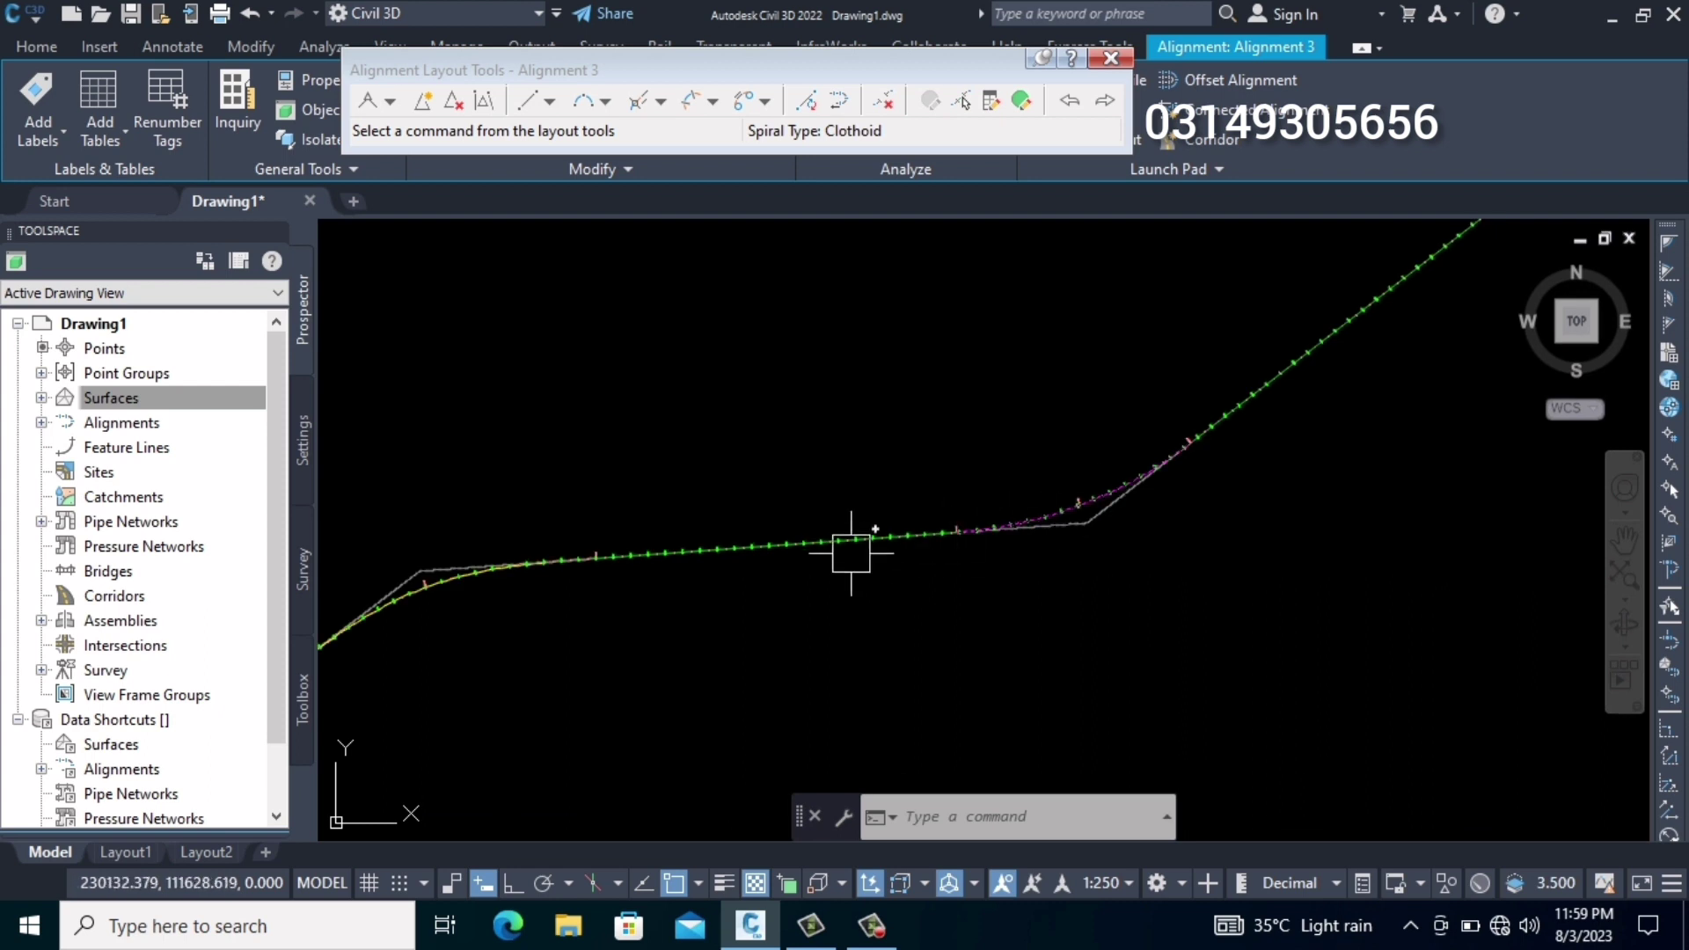